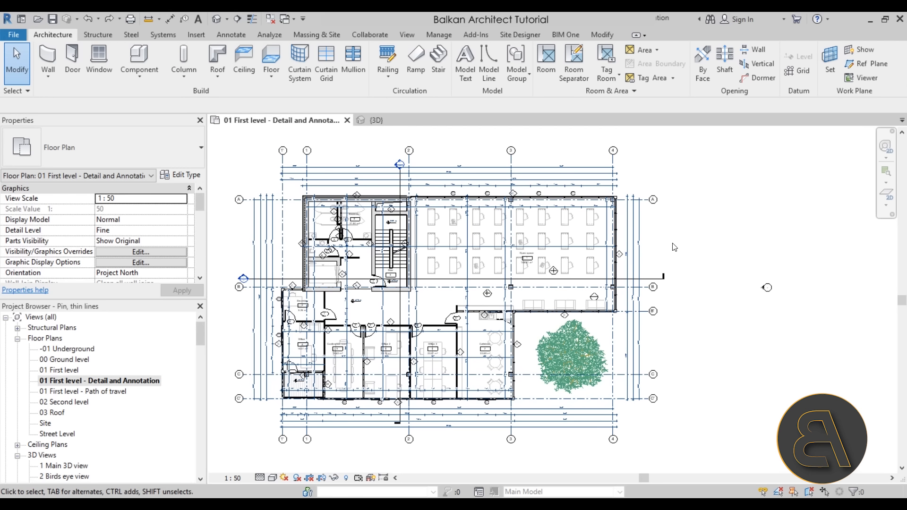
- Move the outermost vertical dimension string beside grid bubbles A to C' farther away from the building, past the bubbles, and clear the selection
{"action": "scroll", "coordinate": [671, 251], "scroll_direction": "up", "scroll_amount": 1}
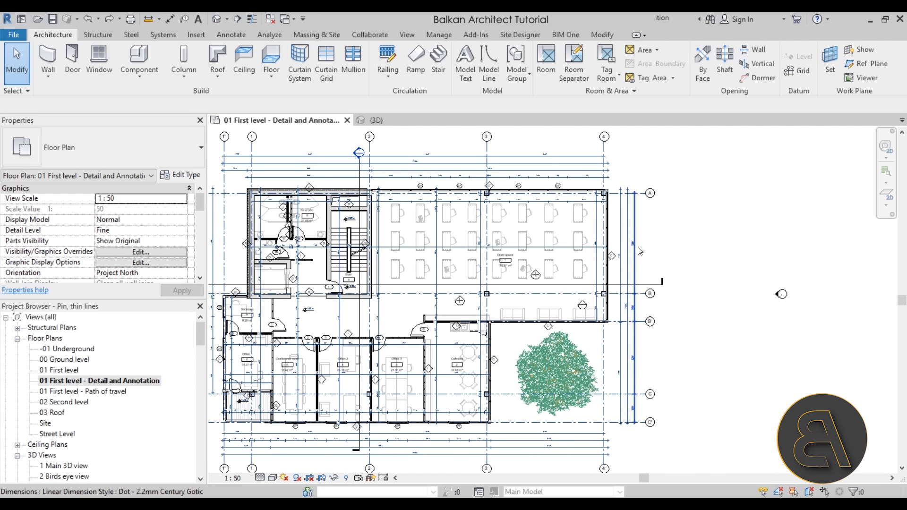
{"action": "scroll", "coordinate": [639, 250], "scroll_direction": "up", "scroll_amount": 2}
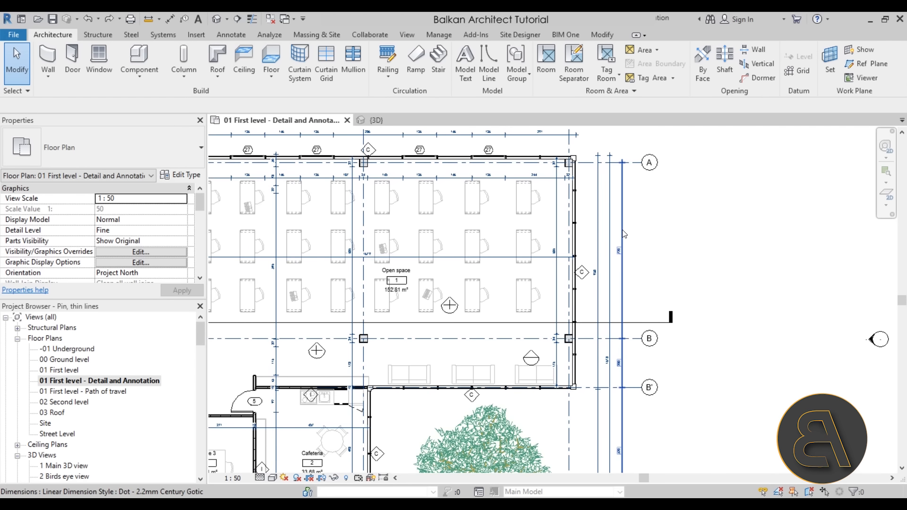
{"action": "left_click", "coordinate": [624, 234]}
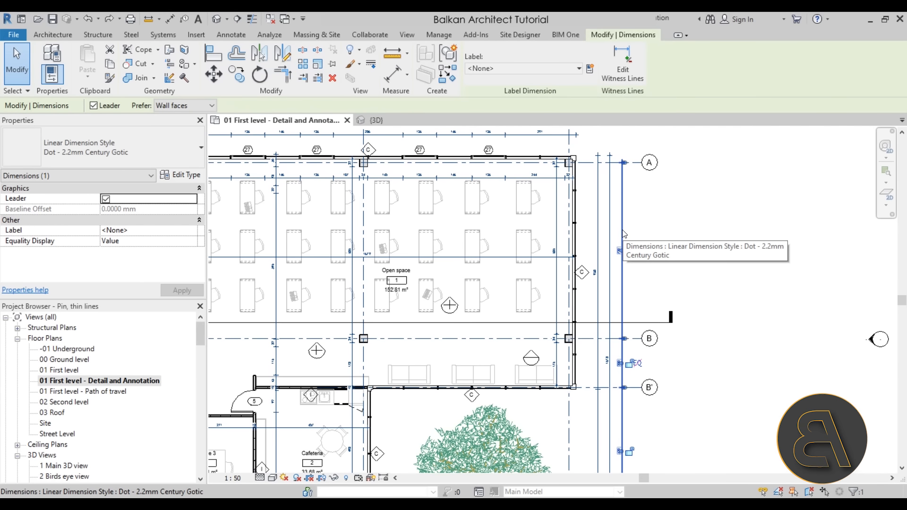
{"action": "left_click_drag", "start_coordinate": [624, 234], "coordinate": [774, 249]}
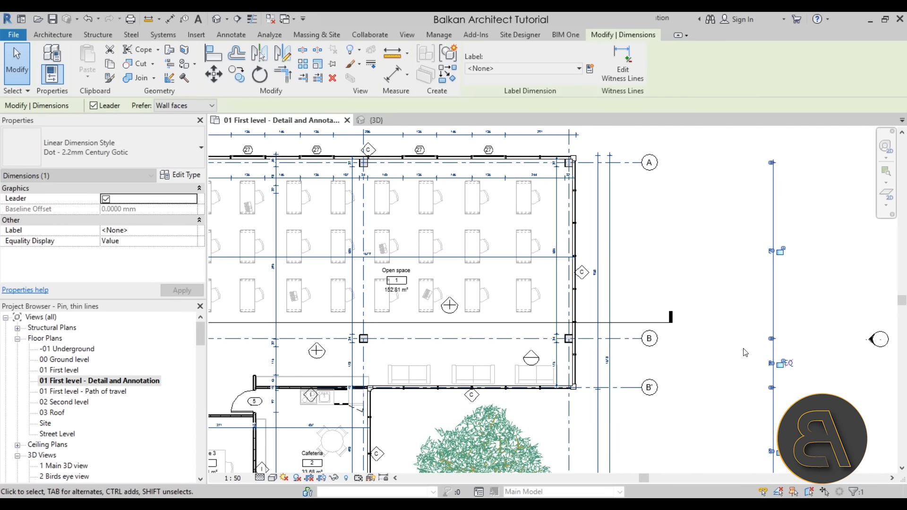
{"action": "scroll", "coordinate": [663, 281], "scroll_direction": "down", "scroll_amount": 4}
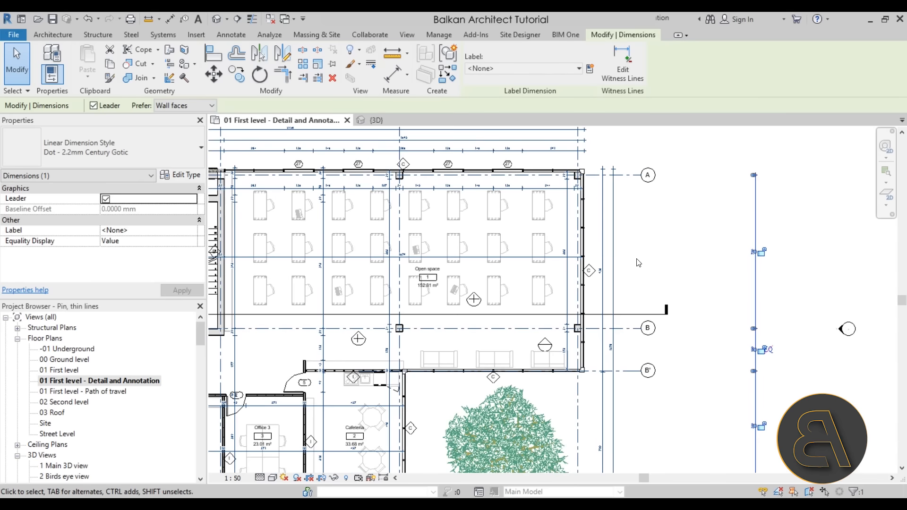
{"action": "scroll", "coordinate": [561, 251], "scroll_direction": "up", "scroll_amount": 2}
{"action": "scroll", "coordinate": [425, 263], "scroll_direction": "down", "scroll_amount": 1}
{"action": "middle_click_drag", "start_coordinate": [419, 263], "coordinate": [430, 273]}
{"action": "scroll", "coordinate": [430, 274], "scroll_direction": "up", "scroll_amount": 1}
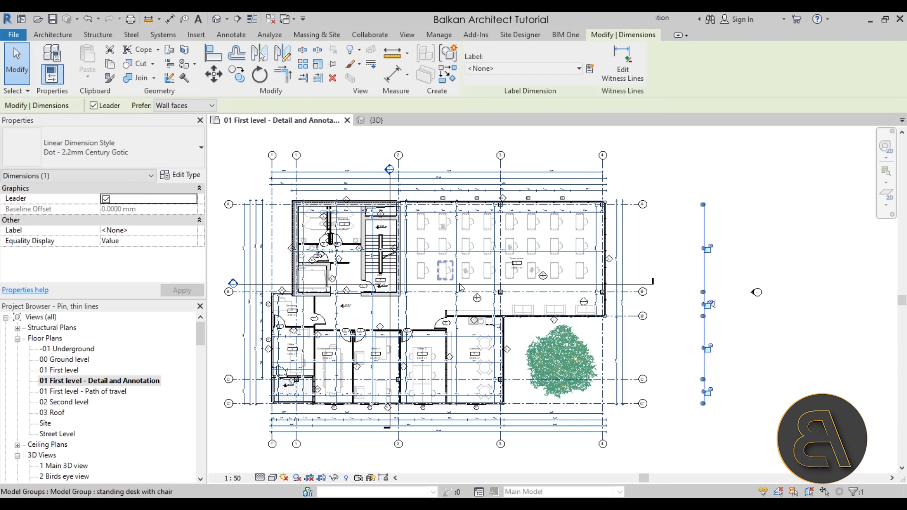
{"action": "left_click", "coordinate": [243, 169]}
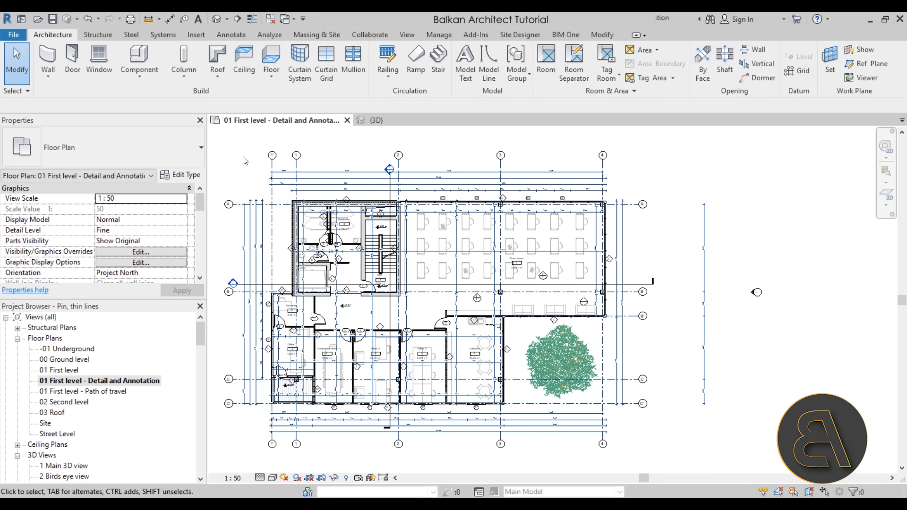
- Turn off Drag elements on selection and try to move the displaced vertical dimension string without selecting it first
{"action": "left_click", "coordinate": [28, 92]}
{"action": "left_click", "coordinate": [26, 91]}
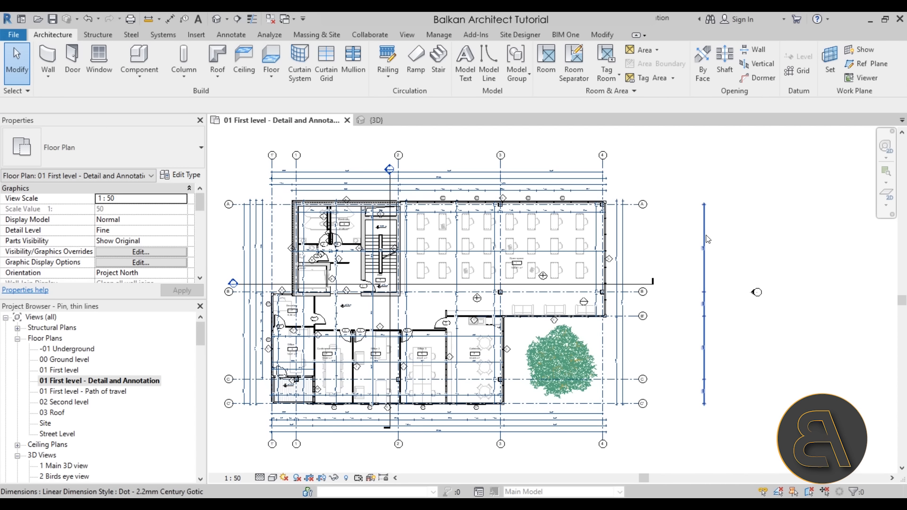
{"action": "left_click_drag", "start_coordinate": [704, 231], "coordinate": [637, 238]}
{"action": "left_click_drag", "start_coordinate": [703, 236], "coordinate": [787, 259]}
- Turn on Drag elements on selection and test it on the sofa nearest the Cafeteria in the Open space
{"action": "left_click", "coordinate": [26, 91]}
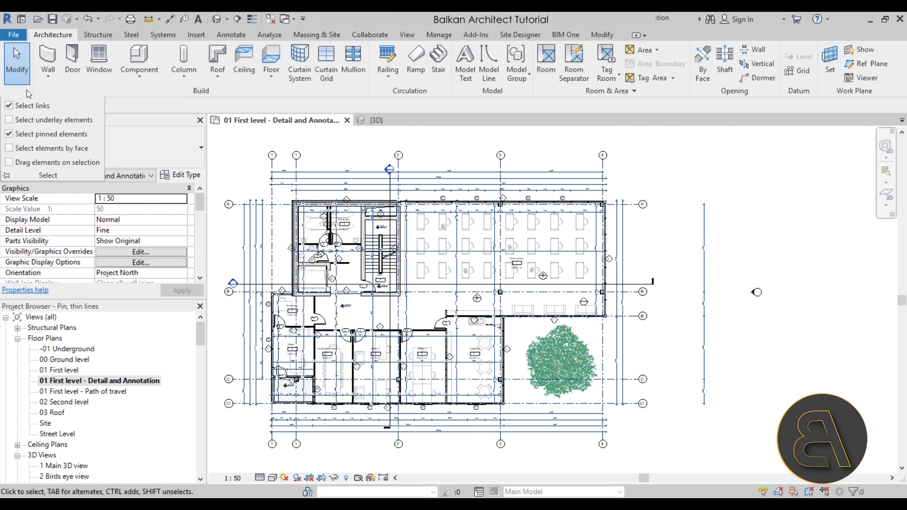
{"action": "left_click", "coordinate": [9, 163]}
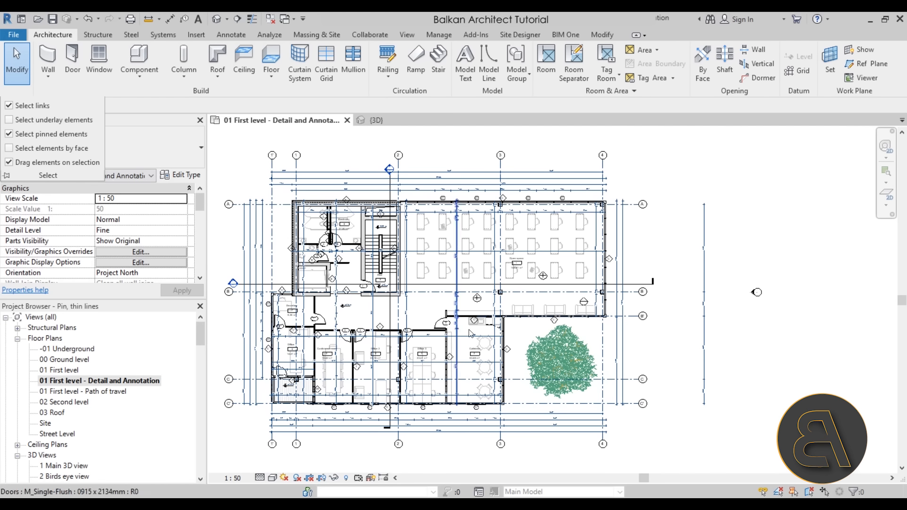
{"action": "scroll", "coordinate": [536, 313], "scroll_direction": "up", "scroll_amount": 4}
{"action": "scroll", "coordinate": [518, 311], "scroll_direction": "up", "scroll_amount": 1}
{"action": "mouse_move", "coordinate": [514, 310]}
{"action": "left_mouse_down"}
{"action": "mouse_move", "coordinate": [485, 313]}
{"action": "mouse_move", "coordinate": [514, 311]}
{"action": "left_mouse_up"}
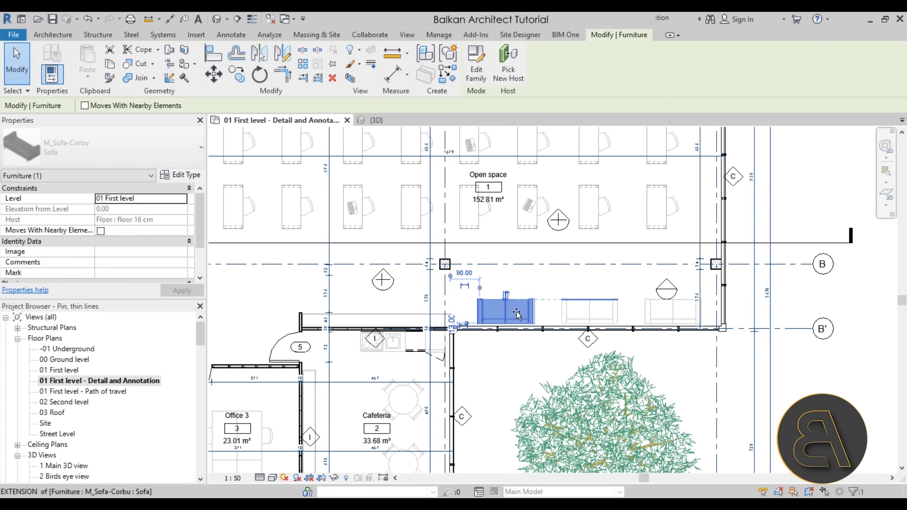
{"action": "left_click", "coordinate": [505, 372]}
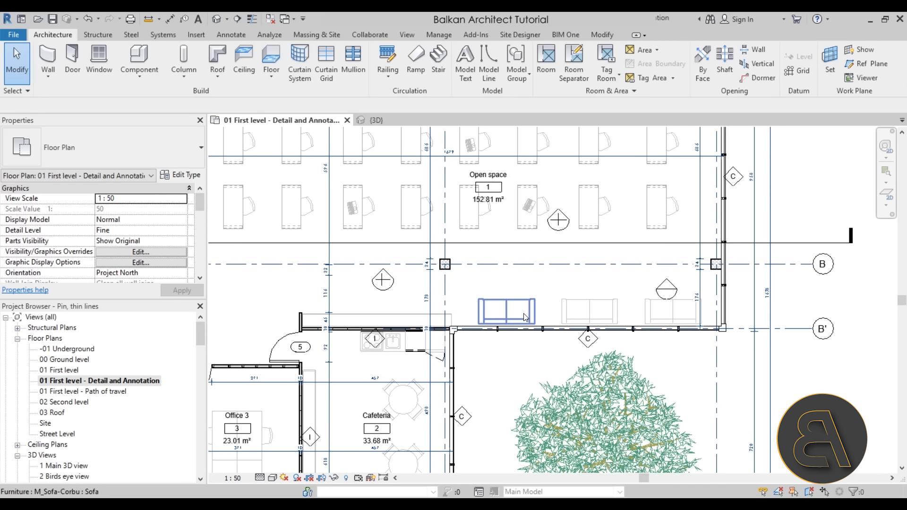
{"action": "left_click", "coordinate": [540, 316]}
{"action": "left_click_drag", "start_coordinate": [533, 302], "coordinate": [533, 304]}
{"action": "left_click", "coordinate": [493, 291]}
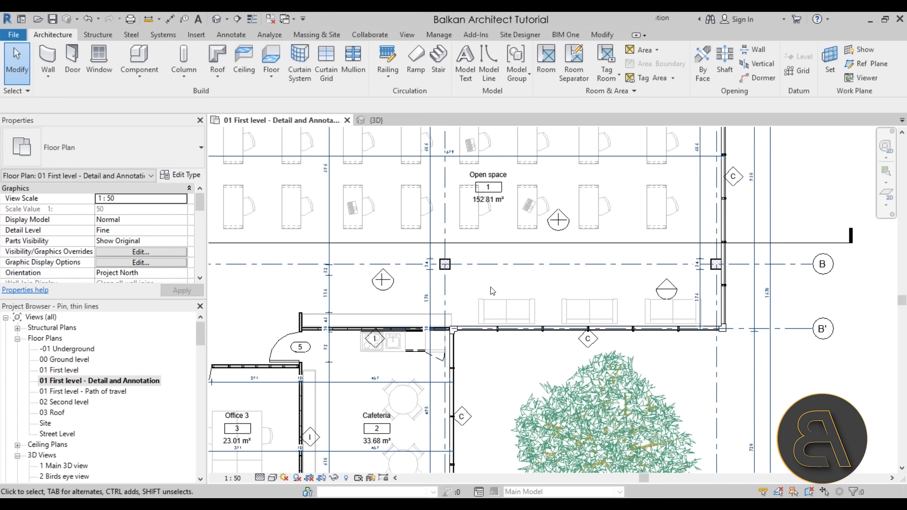
- Try to move grid line 4 outward from the building and cancel the move
{"action": "scroll", "coordinate": [492, 291], "scroll_direction": "down", "scroll_amount": 5}
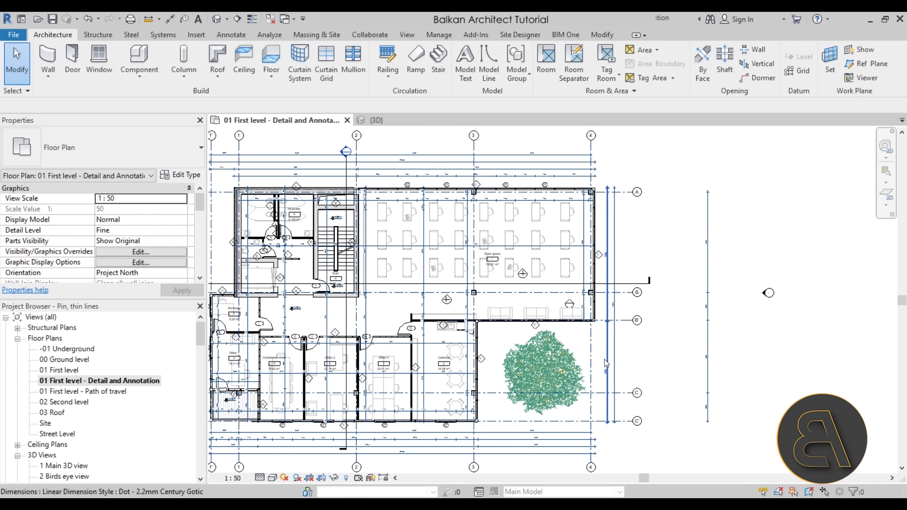
{"action": "left_click", "coordinate": [591, 350]}
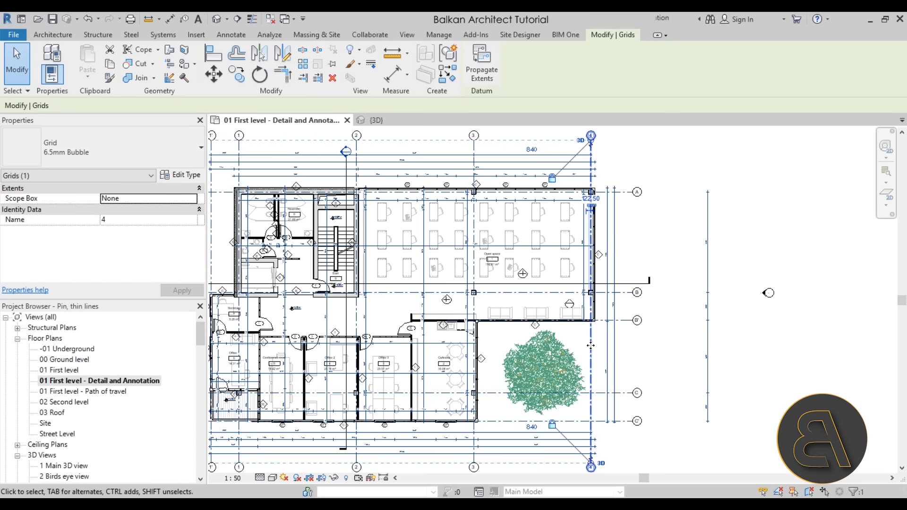
{"action": "left_click_drag", "start_coordinate": [593, 339], "coordinate": [652, 343]}
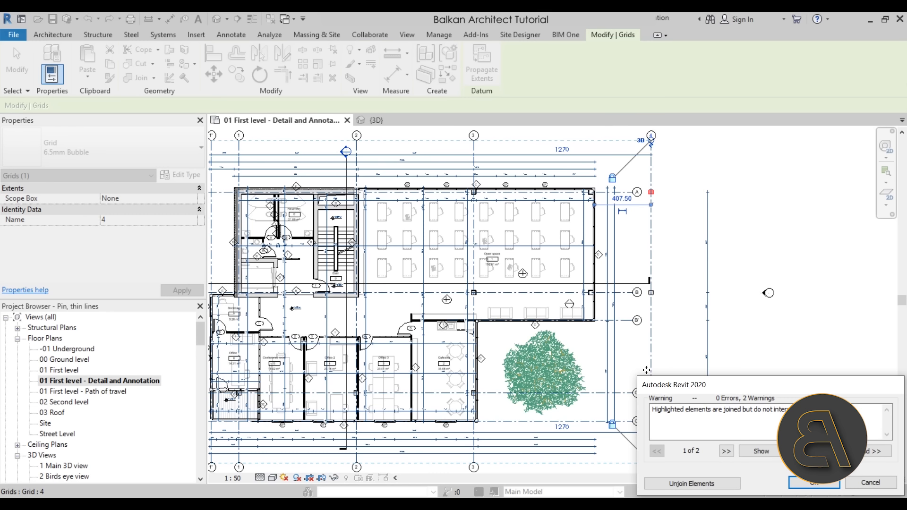
{"action": "left_click", "coordinate": [868, 482]}
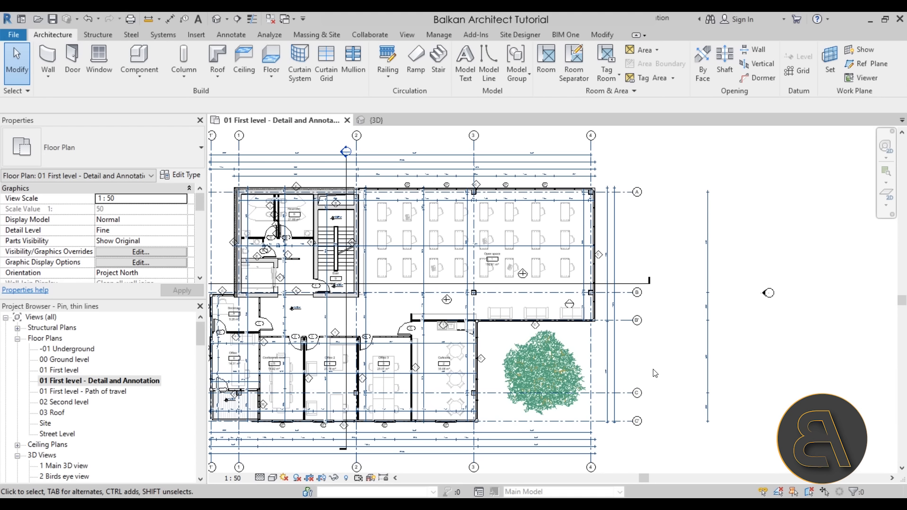
- Pin grid line 4 in place and try to move the pinned grid outward from the building
{"action": "left_click", "coordinate": [594, 343]}
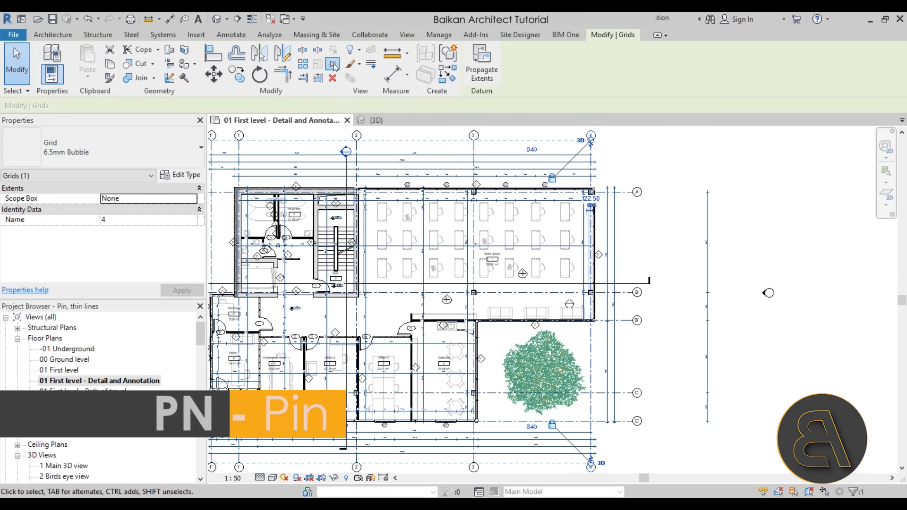
{"action": "left_click", "coordinate": [665, 329]}
{"action": "left_click", "coordinate": [591, 333]}
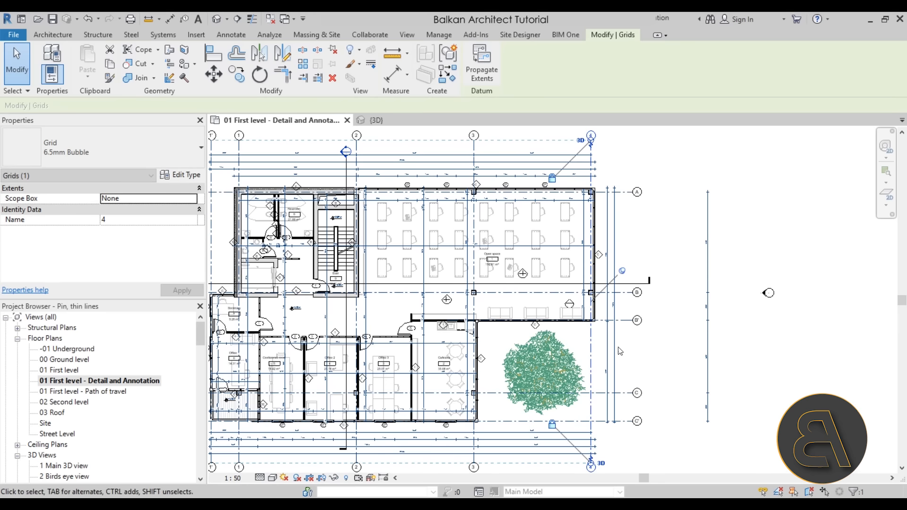
{"action": "left_click_drag", "start_coordinate": [590, 344], "coordinate": [677, 335]}
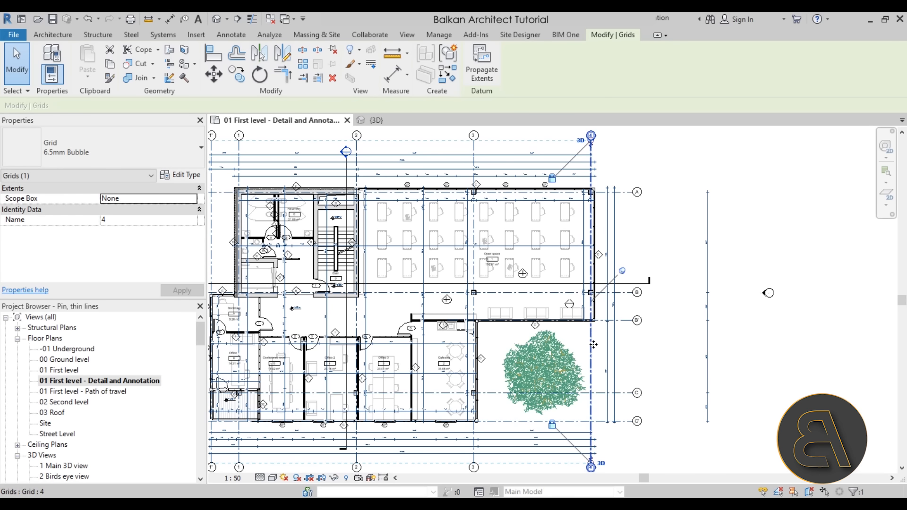
{"action": "left_click", "coordinate": [642, 353]}
{"action": "left_click", "coordinate": [591, 352]}
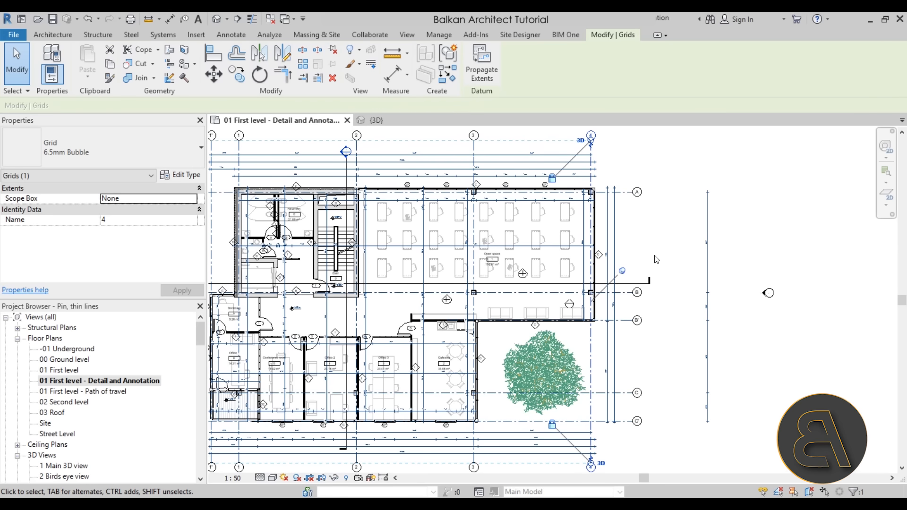
{"action": "key", "text": "Escape"}
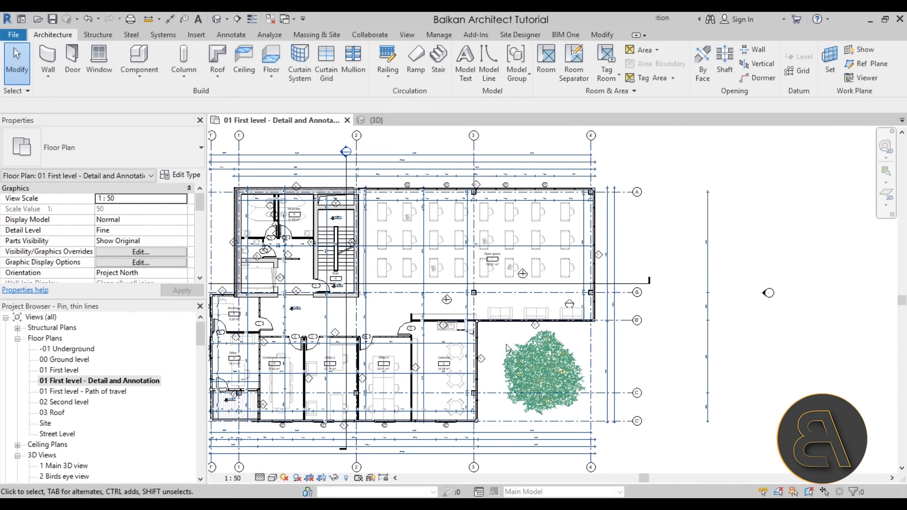
- Turn on Thin Lines for the close-up of the wall junction between Office 1's balcony and the Conference room
{"action": "middle_click_drag", "start_coordinate": [291, 327], "coordinate": [393, 305]}
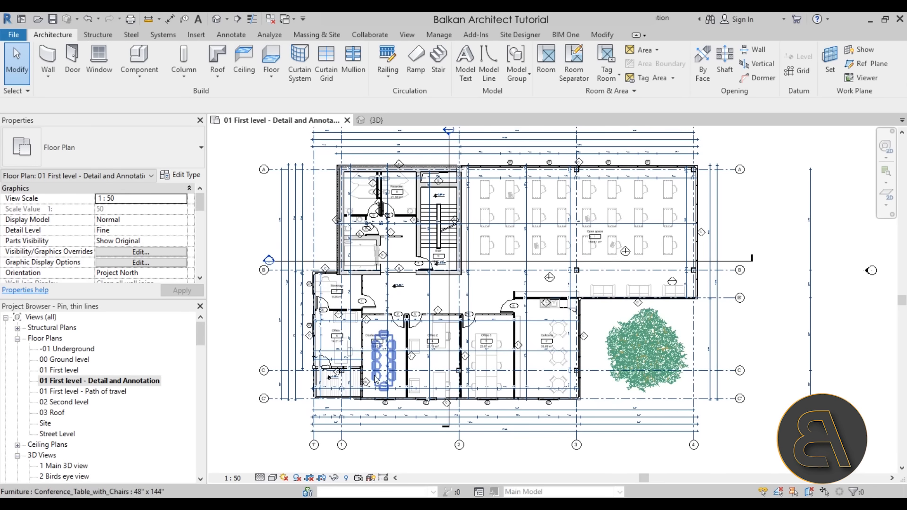
{"action": "scroll", "coordinate": [352, 371], "scroll_direction": "up", "scroll_amount": 5}
{"action": "scroll", "coordinate": [362, 368], "scroll_direction": "up", "scroll_amount": 6}
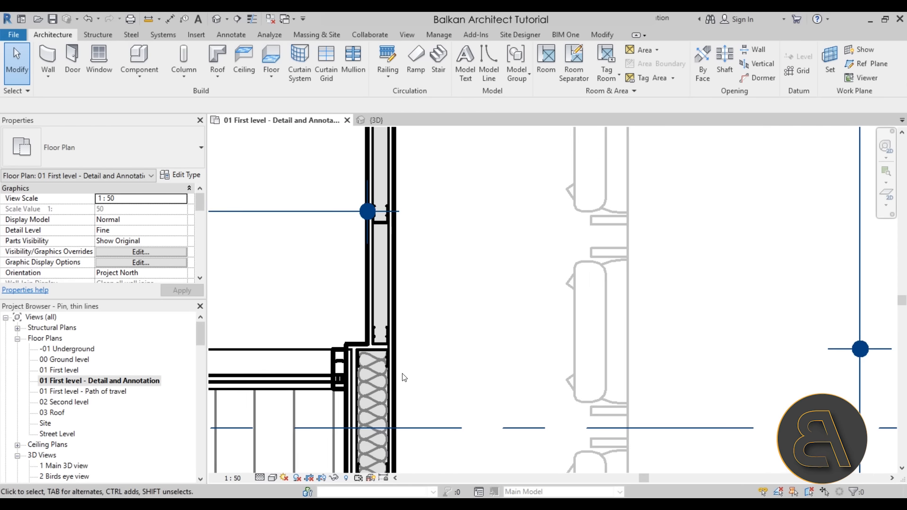
{"action": "scroll", "coordinate": [327, 351], "scroll_direction": "up", "scroll_amount": 3}
{"action": "middle_click_drag", "start_coordinate": [305, 382], "coordinate": [328, 322]}
{"action": "scroll", "coordinate": [349, 328], "scroll_direction": "down", "scroll_amount": 1}
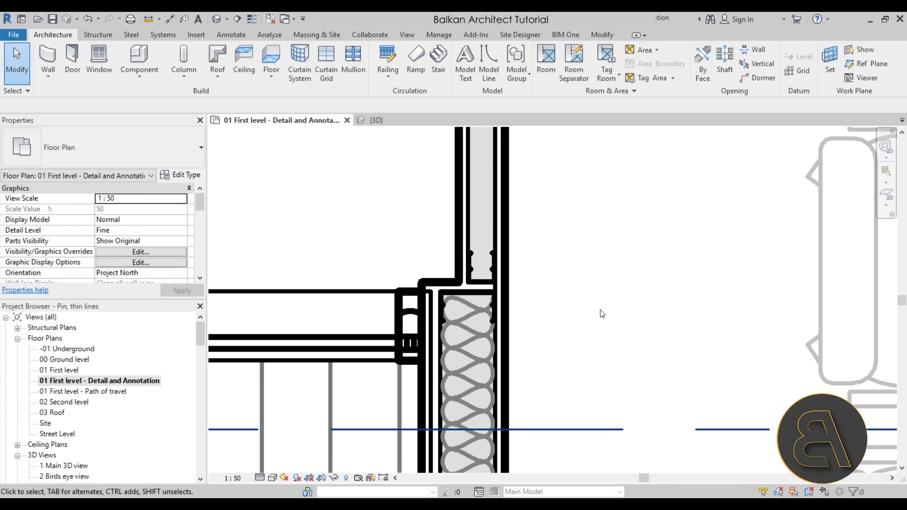
{"action": "scroll", "coordinate": [583, 312], "scroll_direction": "down", "scroll_amount": 2}
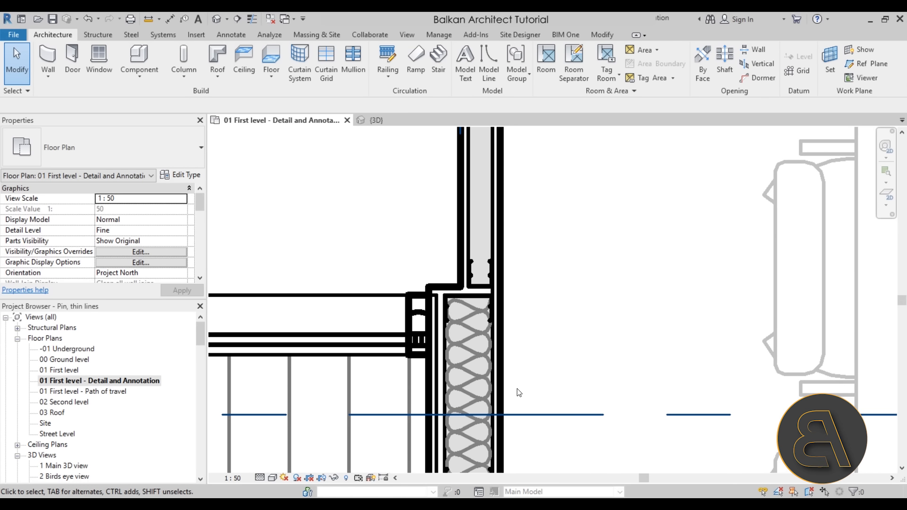
{"action": "left_click", "coordinate": [252, 20]}
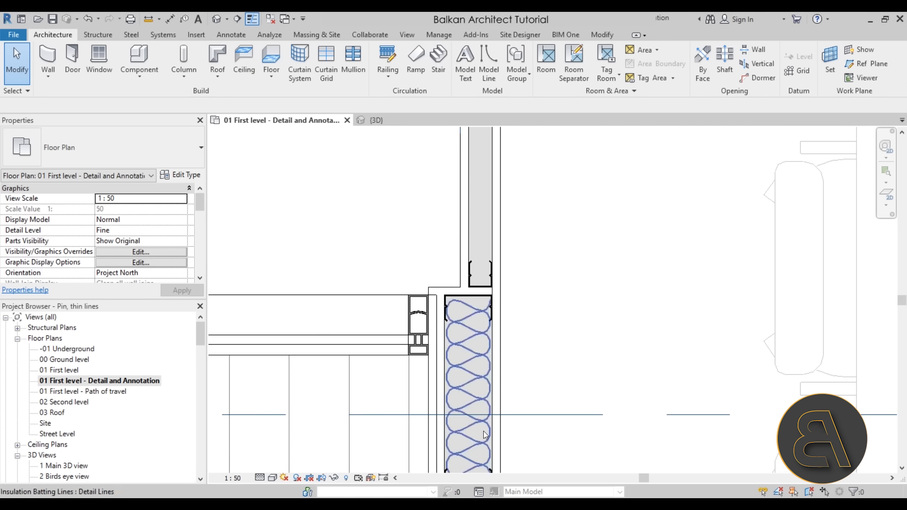
- Switch Thin Lines off and on again to compare the line weights at the insulated wall junction
{"action": "scroll", "coordinate": [497, 338], "scroll_direction": "up", "scroll_amount": 2}
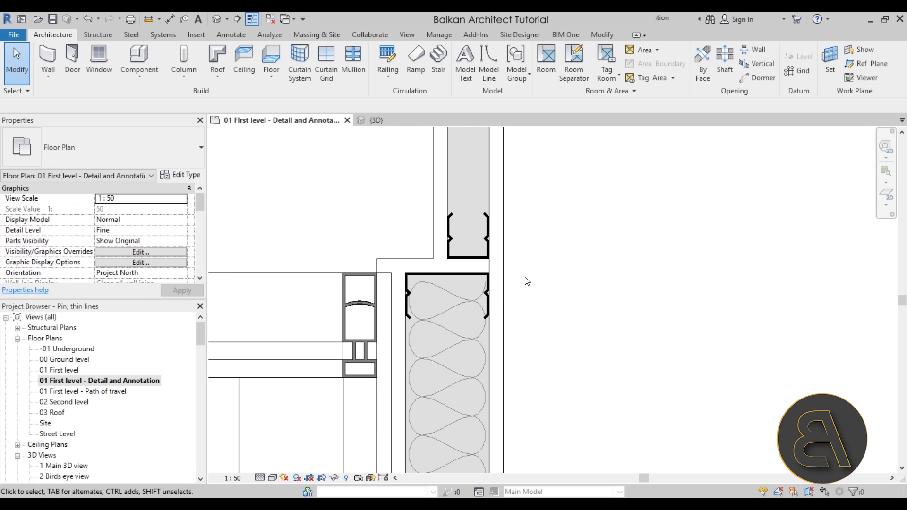
{"action": "scroll", "coordinate": [524, 276], "scroll_direction": "down", "scroll_amount": 2}
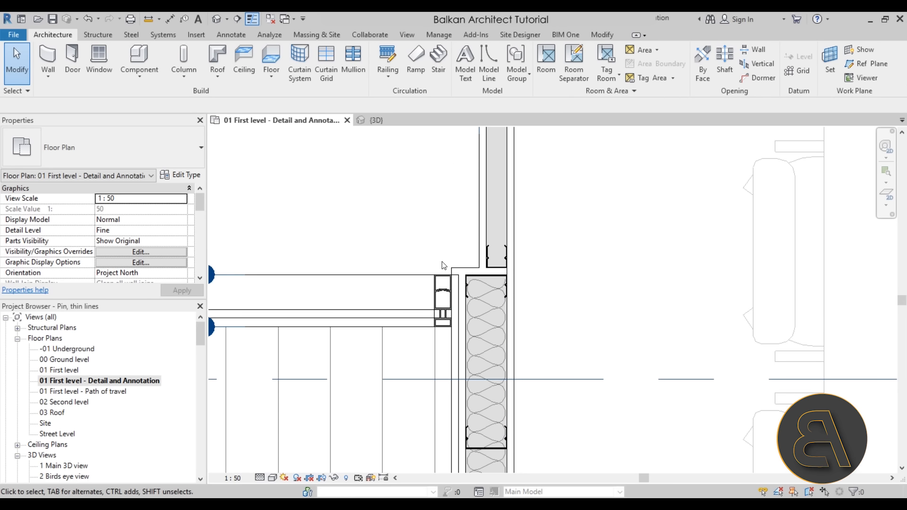
{"action": "scroll", "coordinate": [441, 264], "scroll_direction": "down", "scroll_amount": 1}
{"action": "middle_click_drag", "start_coordinate": [419, 238], "coordinate": [421, 295]}
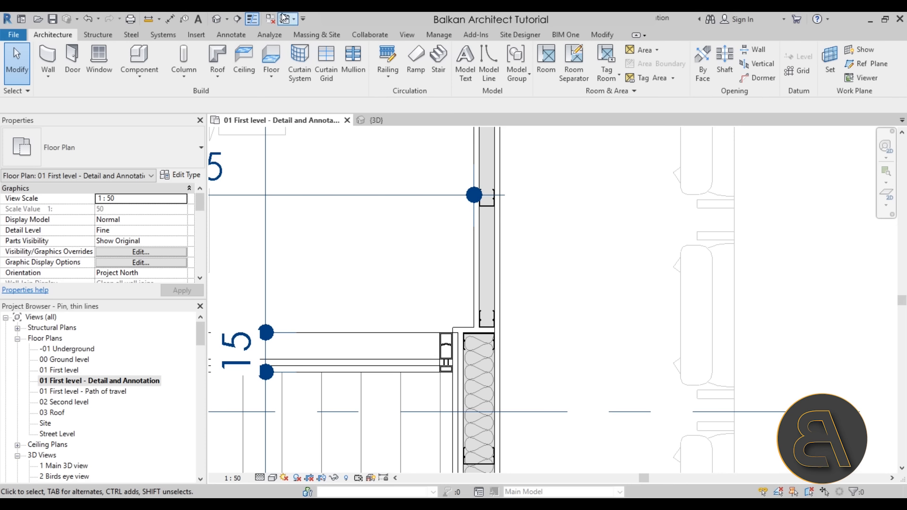
{"action": "key", "text": "t"}
{"action": "key", "text": "l"}
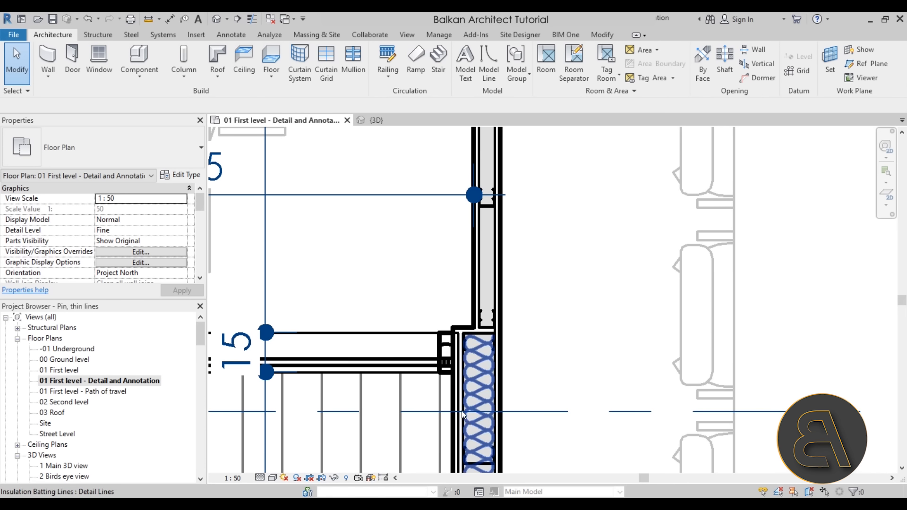
{"action": "left_click", "coordinate": [253, 19]}
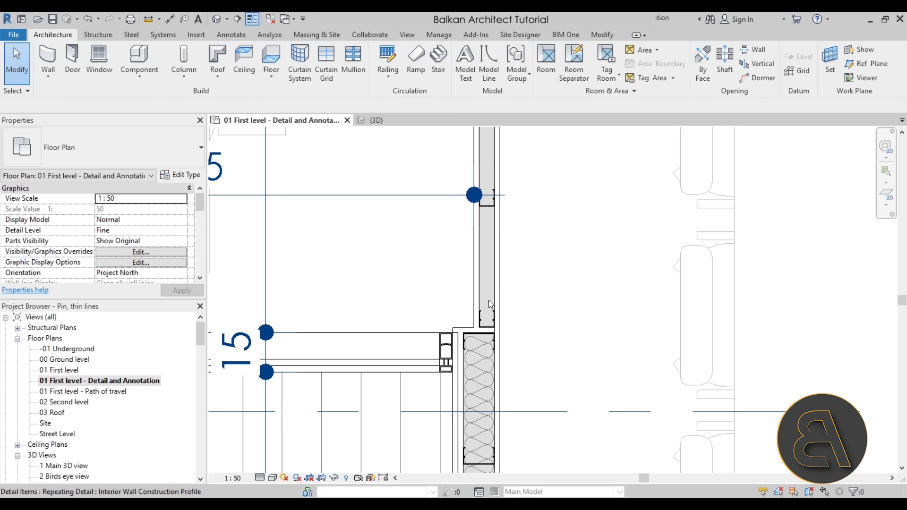
{"action": "scroll", "coordinate": [469, 353], "scroll_direction": "down", "scroll_amount": 2}
{"action": "scroll", "coordinate": [469, 354], "scroll_direction": "down", "scroll_amount": 4}
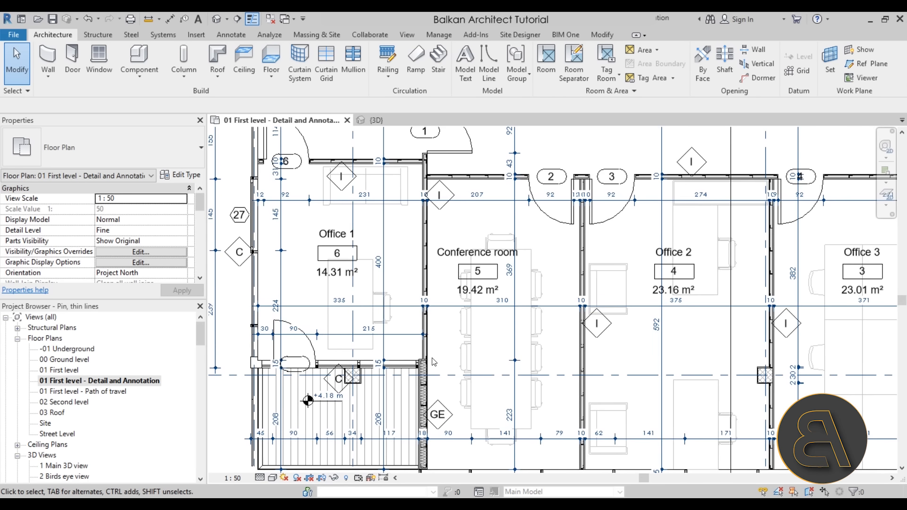
{"action": "scroll", "coordinate": [434, 350], "scroll_direction": "down", "scroll_amount": 4}
{"action": "middle_click_drag", "start_coordinate": [434, 349], "coordinate": [376, 400]}
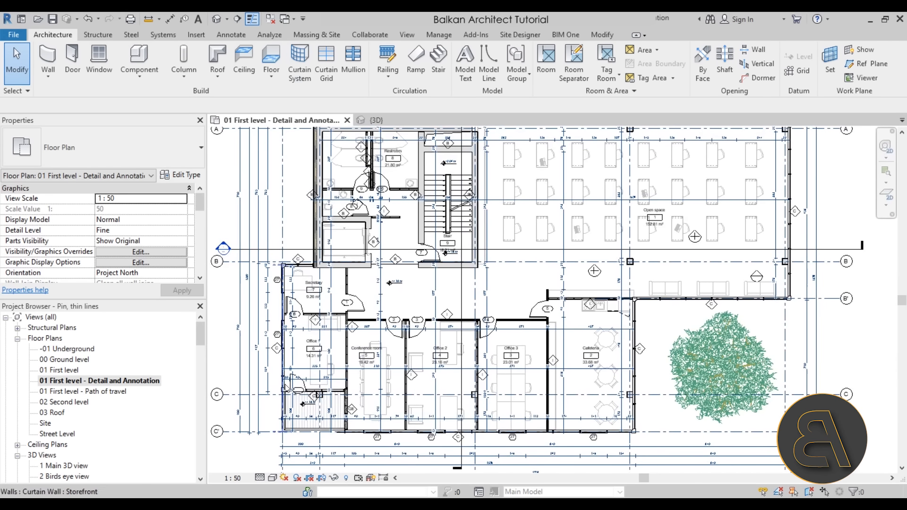
{"action": "scroll", "coordinate": [350, 331], "scroll_direction": "up", "scroll_amount": 6}
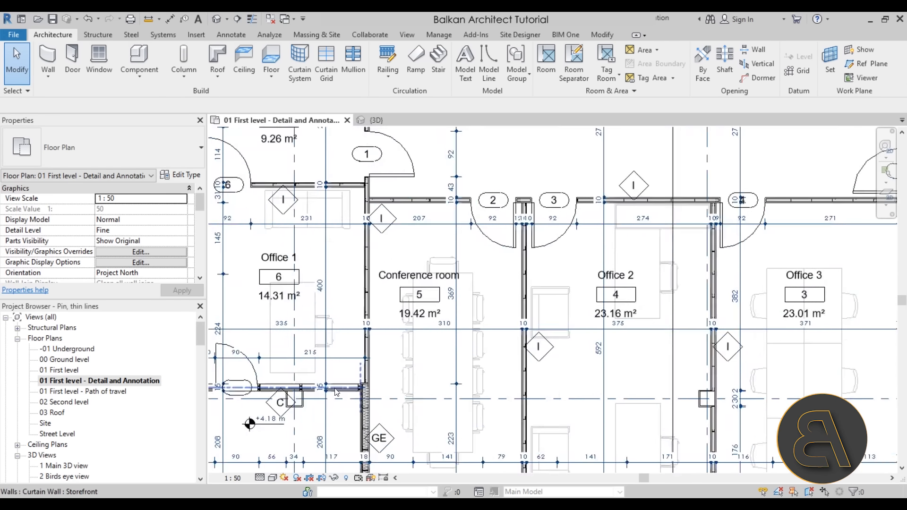
{"action": "scroll", "coordinate": [440, 415], "scroll_direction": "down", "scroll_amount": 6}
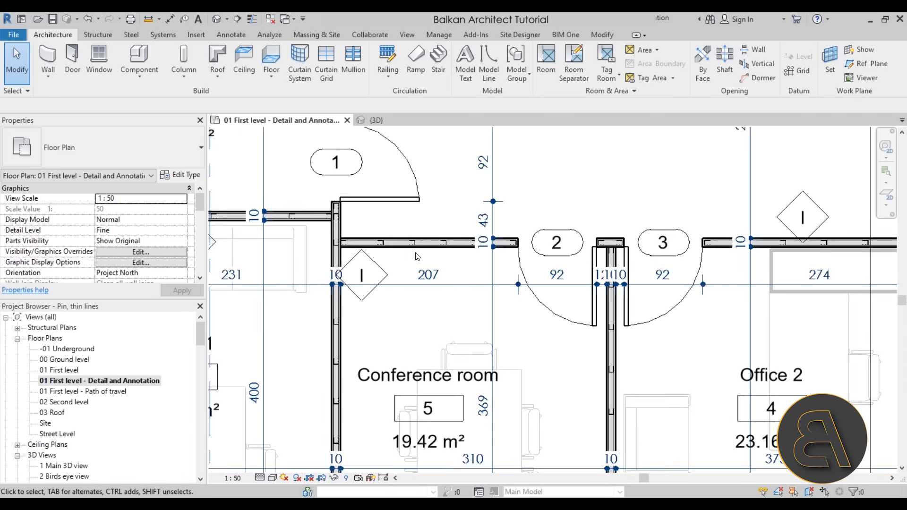
{"action": "middle_click_drag", "start_coordinate": [466, 189], "coordinate": [388, 321]}
{"action": "scroll", "coordinate": [384, 327], "scroll_direction": "down", "scroll_amount": 1}
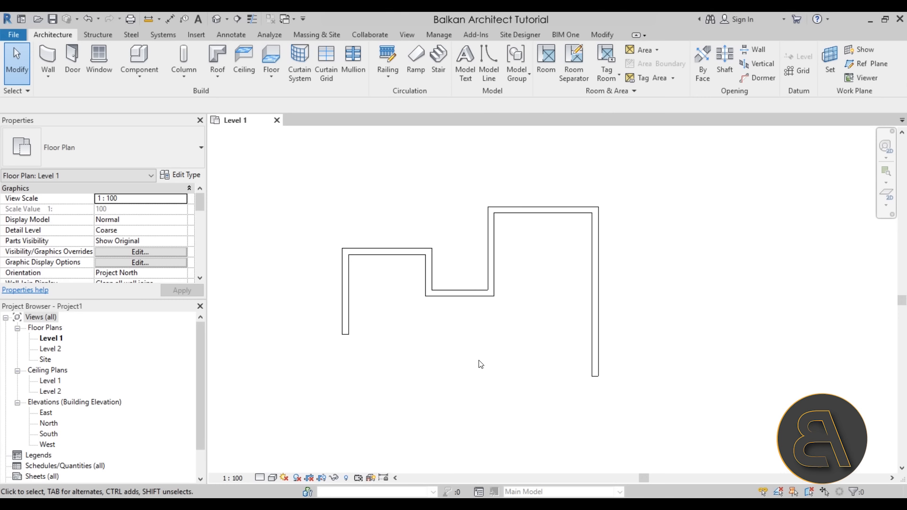
- Select the leftmost vertical wall and examine which wall references its temporary dimensions measure from
{"action": "left_click", "coordinate": [346, 298]}
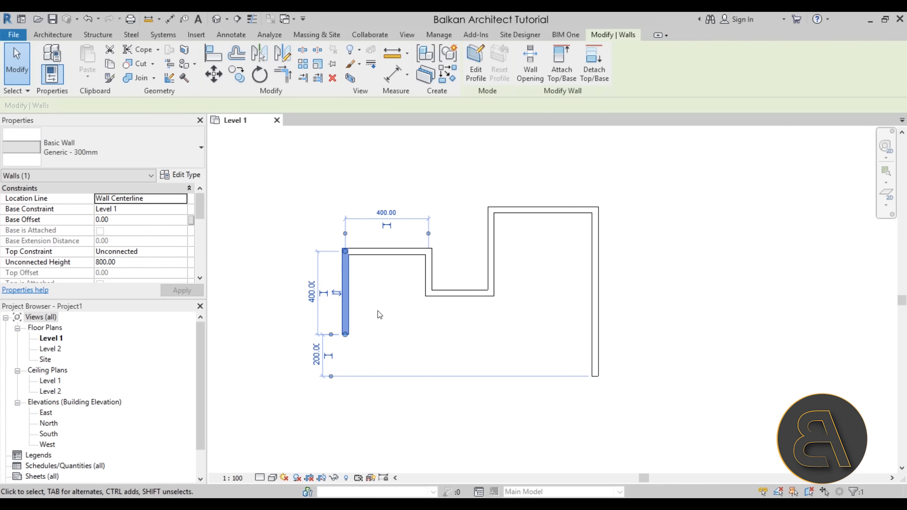
{"action": "mouse_move", "coordinate": [387, 312]}
{"action": "middle_mouse_down"}
{"action": "mouse_move", "coordinate": [369, 315]}
{"action": "mouse_move", "coordinate": [387, 338]}
{"action": "mouse_move", "coordinate": [387, 314]}
{"action": "middle_mouse_up"}
{"action": "scroll", "coordinate": [344, 241], "scroll_direction": "up", "scroll_amount": 2}
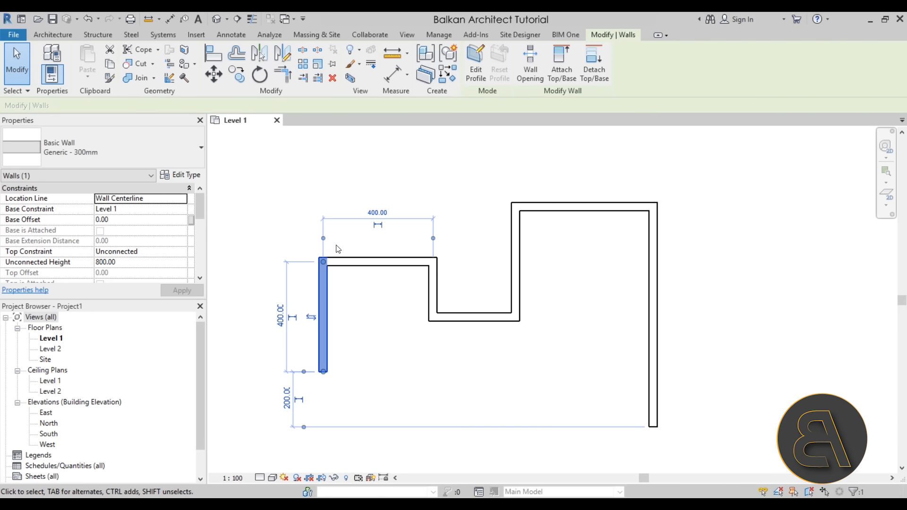
{"action": "scroll", "coordinate": [324, 241], "scroll_direction": "up", "scroll_amount": 5}
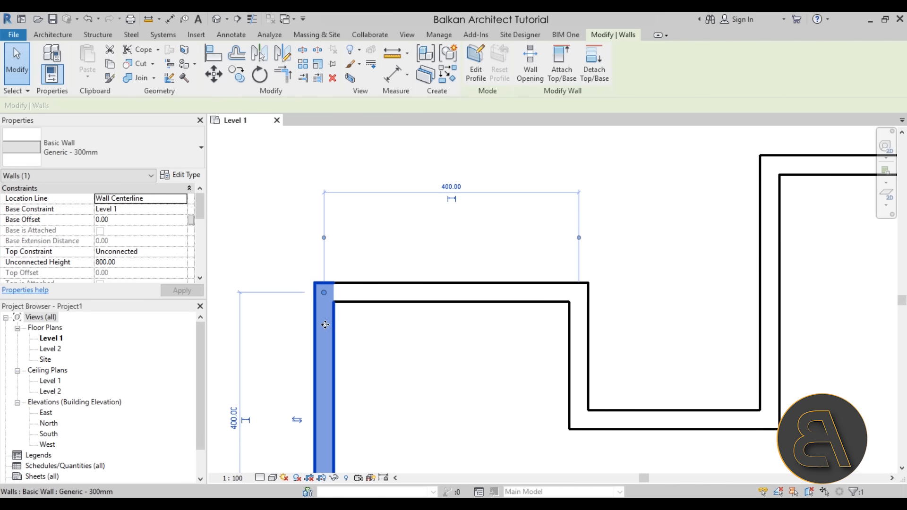
{"action": "scroll", "coordinate": [328, 338], "scroll_direction": "up", "scroll_amount": 3}
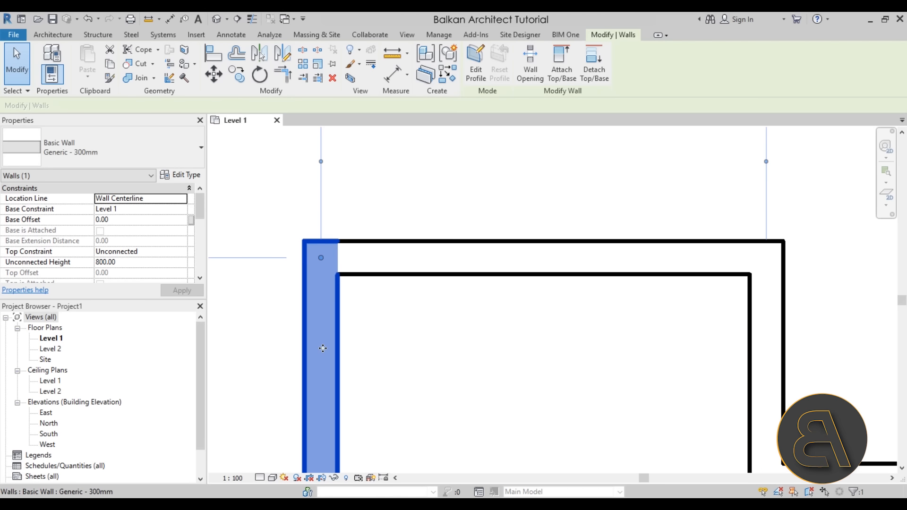
{"action": "middle_click_drag", "start_coordinate": [451, 320], "coordinate": [304, 290]}
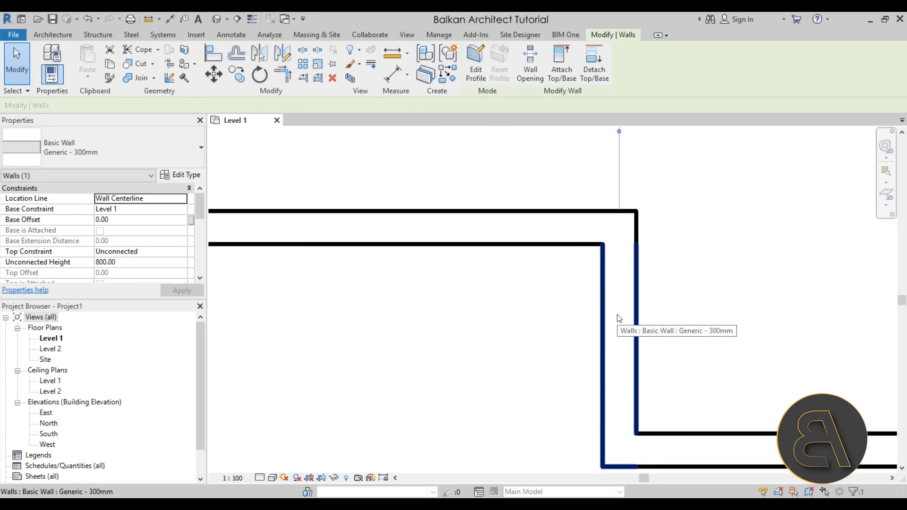
{"action": "scroll", "coordinate": [614, 326], "scroll_direction": "down", "scroll_amount": 4}
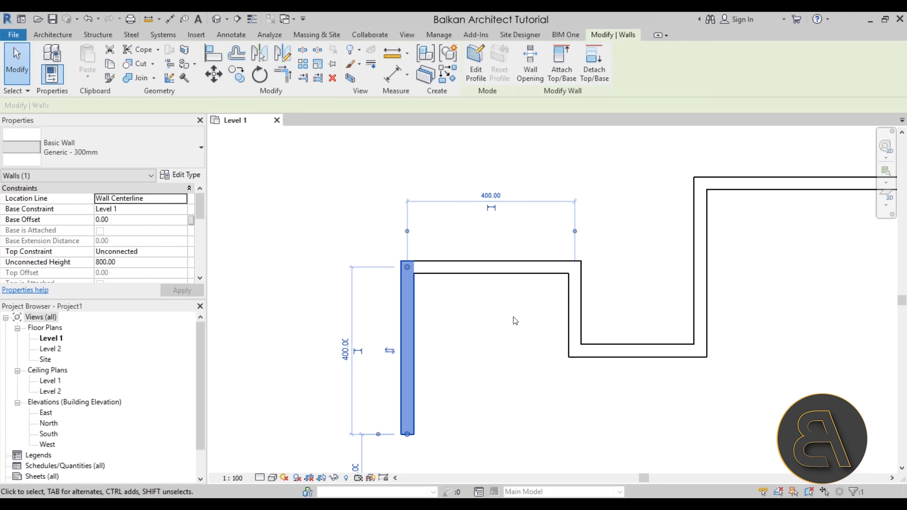
{"action": "scroll", "coordinate": [504, 319], "scroll_direction": "up", "scroll_amount": 1}
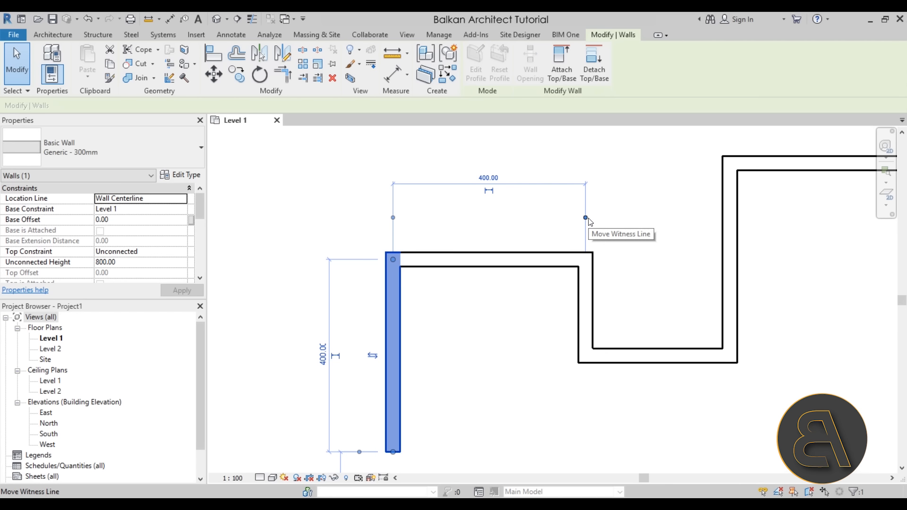
- Move the witness line of the leftmost wall's horizontal temporary dimension to the near face of the next vertical wall
{"action": "left_click_drag", "start_coordinate": [586, 218], "coordinate": [558, 308]}
{"action": "scroll", "coordinate": [599, 296], "scroll_direction": "up", "scroll_amount": 2}
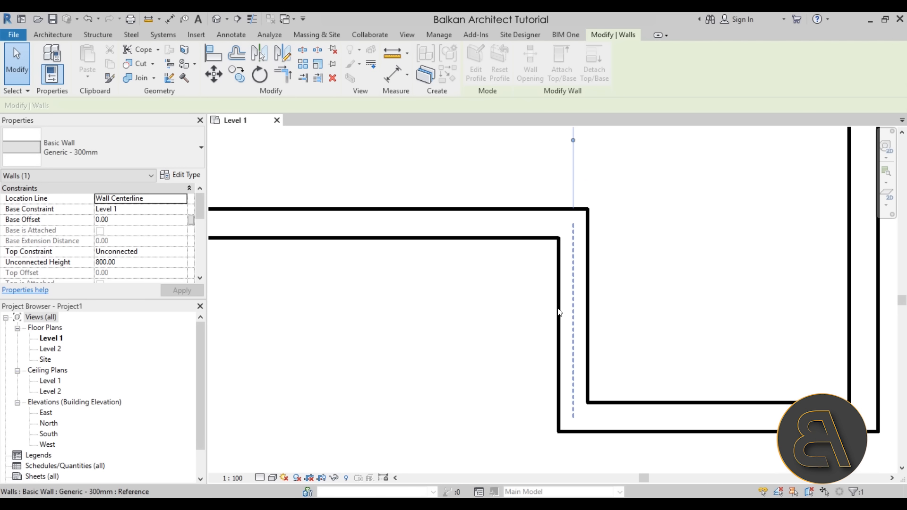
{"action": "key", "text": "Tab"}
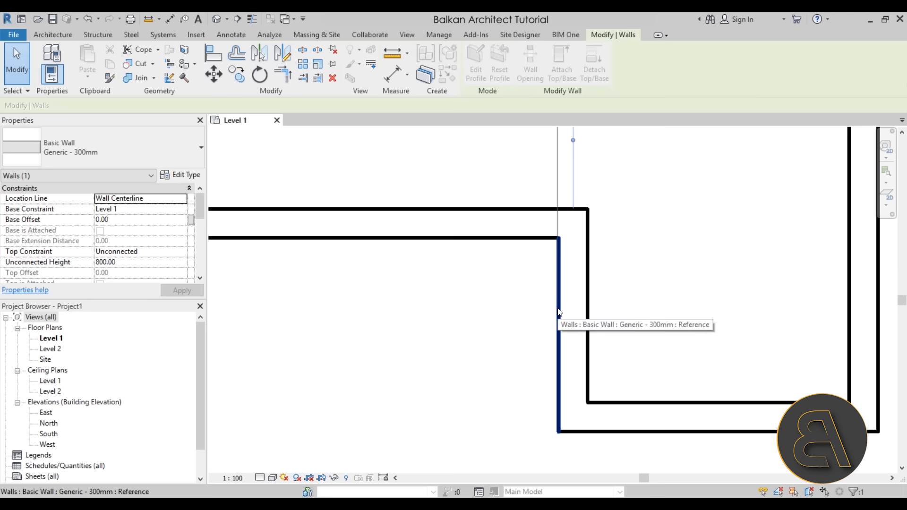
{"action": "left_click_drag", "start_coordinate": [558, 312], "coordinate": [558, 312]}
{"action": "scroll", "coordinate": [558, 395], "scroll_direction": "down", "scroll_amount": 2}
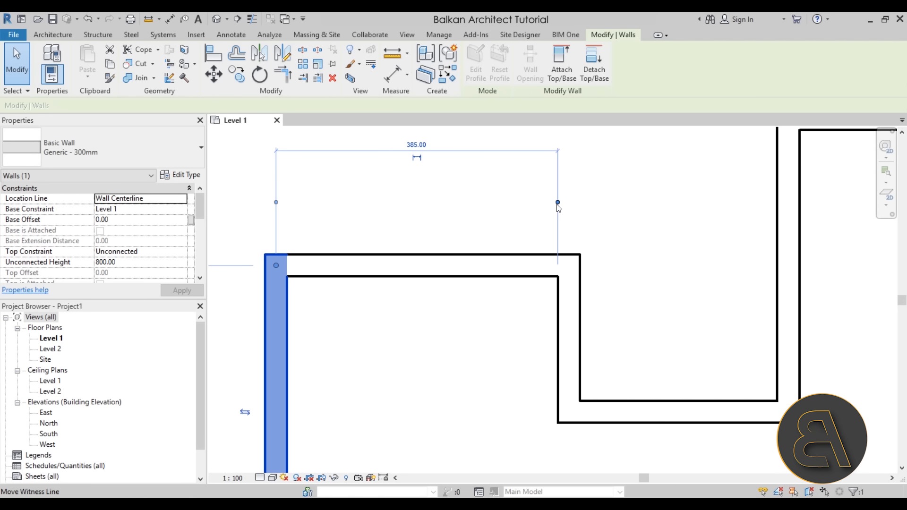
- Move the same witness line to the next wall's far face, and on to the centerline of the vertical wall beyond the recess
{"action": "left_click", "coordinate": [581, 299]}
{"action": "left_click_drag", "start_coordinate": [581, 196], "coordinate": [777, 250]}
{"action": "scroll", "coordinate": [633, 296], "scroll_direction": "down", "scroll_amount": 2}
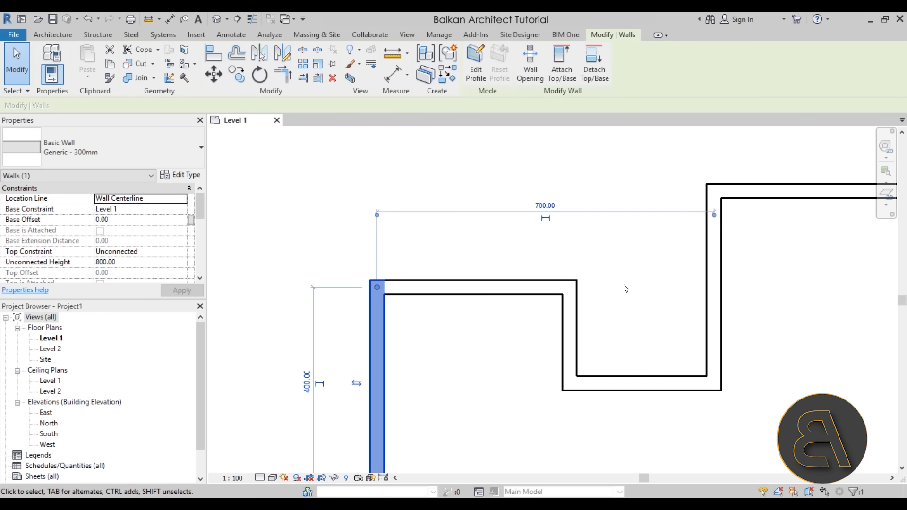
- Select the short upper-left horizontal wall to check its temporary dimensions and clear the wall selection
{"action": "left_click", "coordinate": [562, 220]}
{"action": "left_click", "coordinate": [461, 284]}
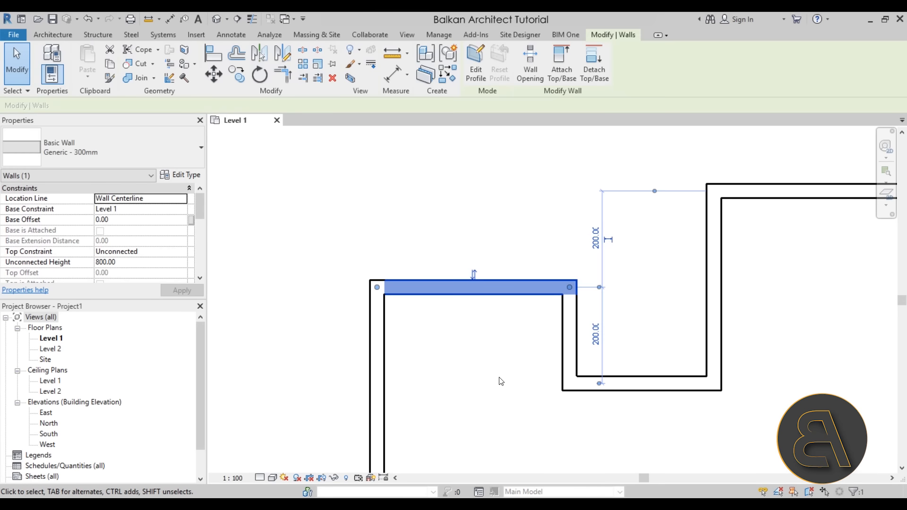
{"action": "left_click", "coordinate": [499, 378]}
{"action": "left_click", "coordinate": [385, 321]}
{"action": "left_click", "coordinate": [472, 349]}
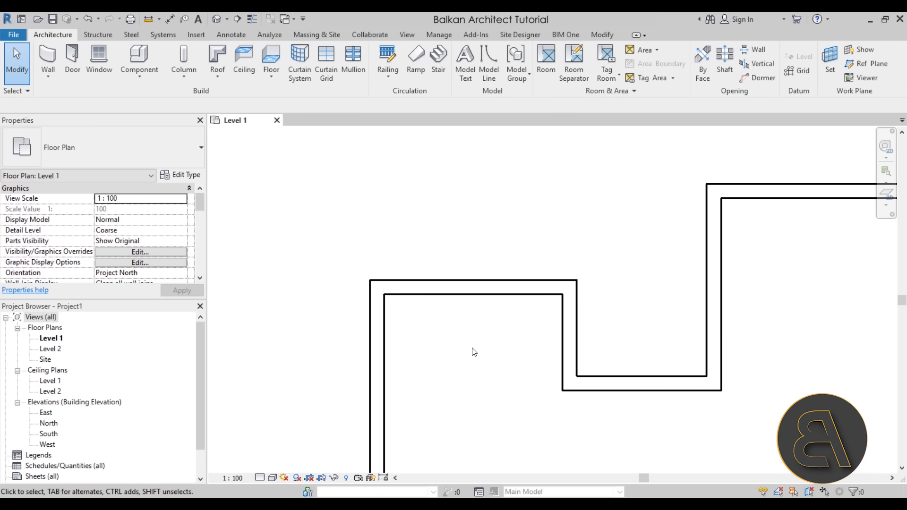
{"action": "middle_click_drag", "start_coordinate": [510, 348], "coordinate": [480, 338]}
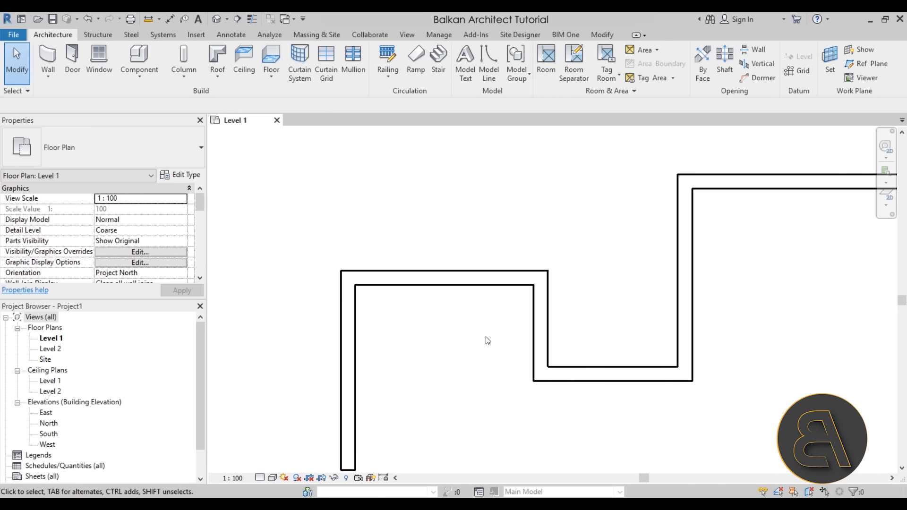
- Set the temporary dimensions to measure from Faces for walls and from Openings for doors and windows
{"action": "left_click", "coordinate": [435, 36]}
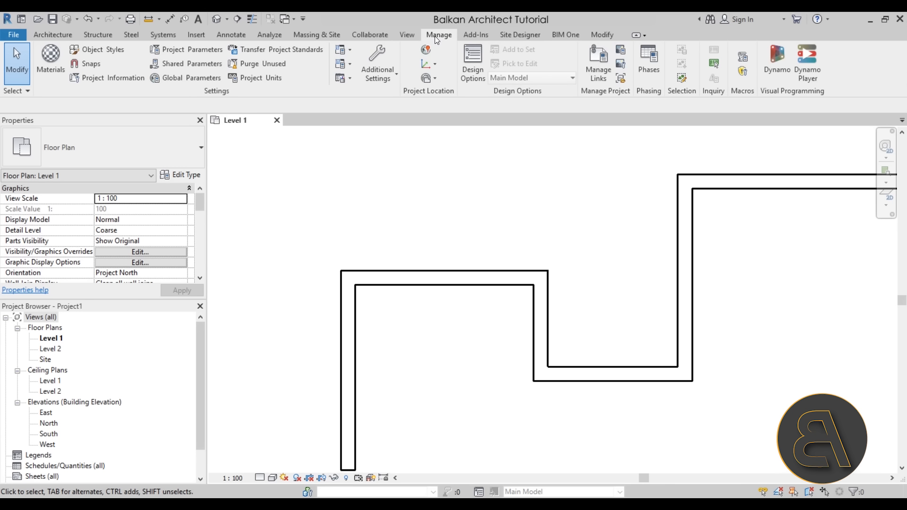
{"action": "left_click", "coordinate": [384, 79]}
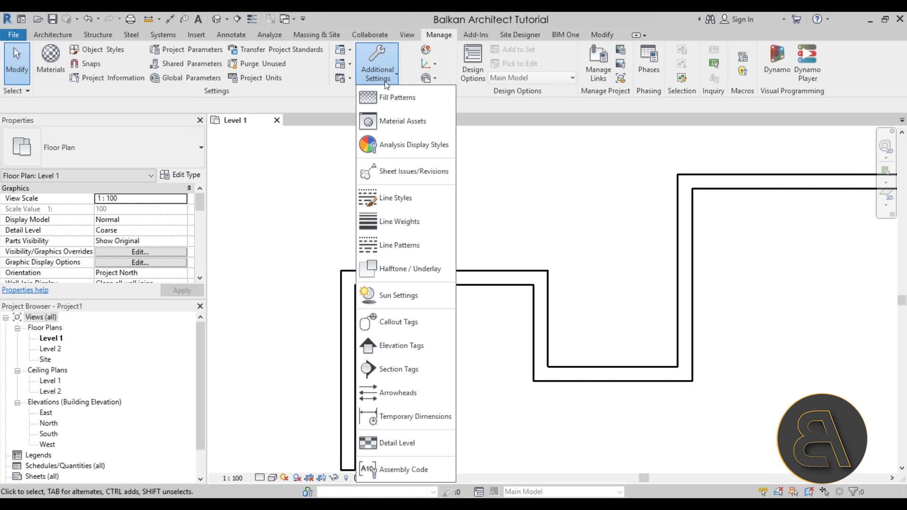
{"action": "left_click", "coordinate": [410, 416]}
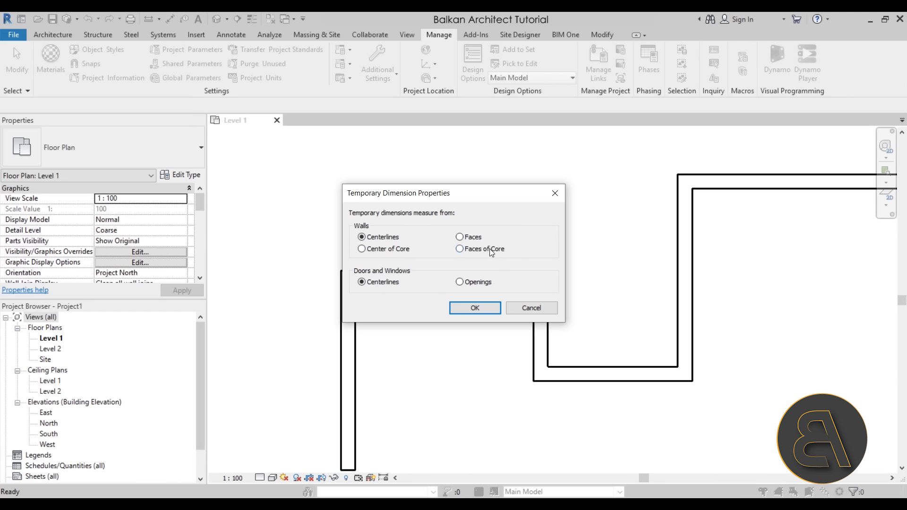
{"action": "left_click", "coordinate": [460, 238]}
{"action": "left_click", "coordinate": [460, 283]}
{"action": "left_click", "coordinate": [475, 308]}
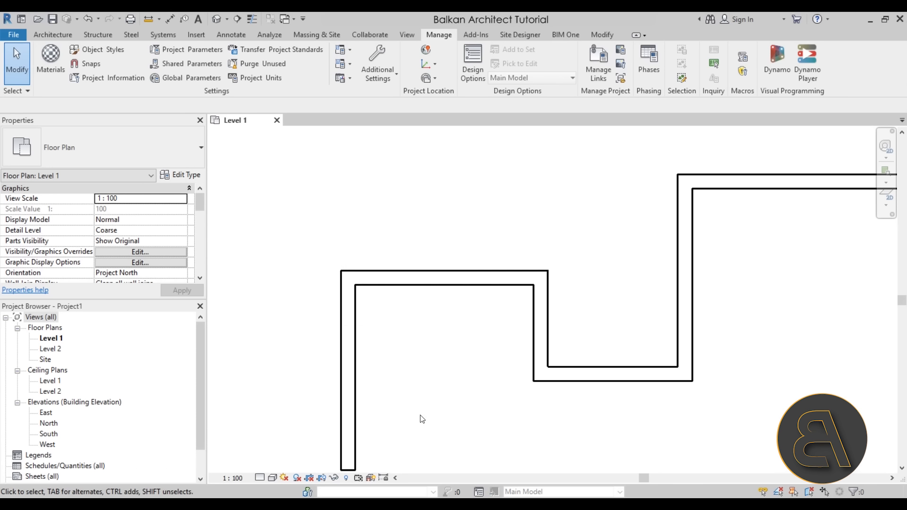
- Select the vertical wall on the near side of the recess and check its temporary dimensions to the adjacent wall faces
{"action": "scroll", "coordinate": [439, 347], "scroll_direction": "down", "scroll_amount": 2}
{"action": "left_click", "coordinate": [516, 332]}
{"action": "middle_click_drag", "start_coordinate": [468, 418], "coordinate": [449, 348]}
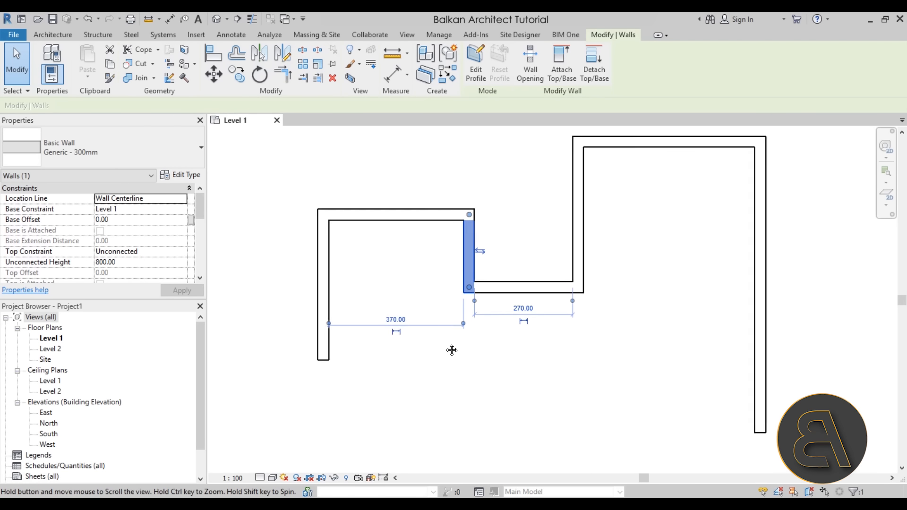
{"action": "scroll", "coordinate": [450, 349], "scroll_direction": "up", "scroll_amount": 2}
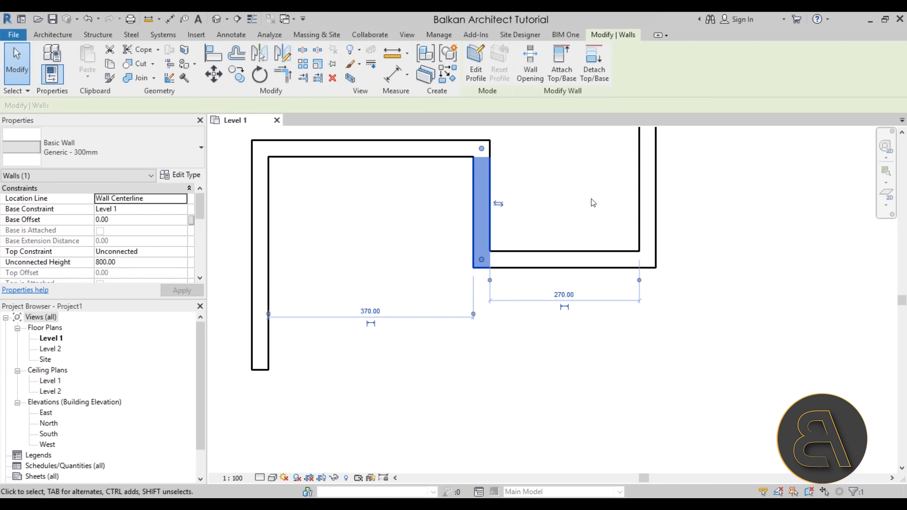
{"action": "middle_click_drag", "start_coordinate": [642, 237], "coordinate": [543, 302]}
{"action": "scroll", "coordinate": [543, 302], "scroll_direction": "down", "scroll_amount": 1}
{"action": "left_click", "coordinate": [500, 267]}
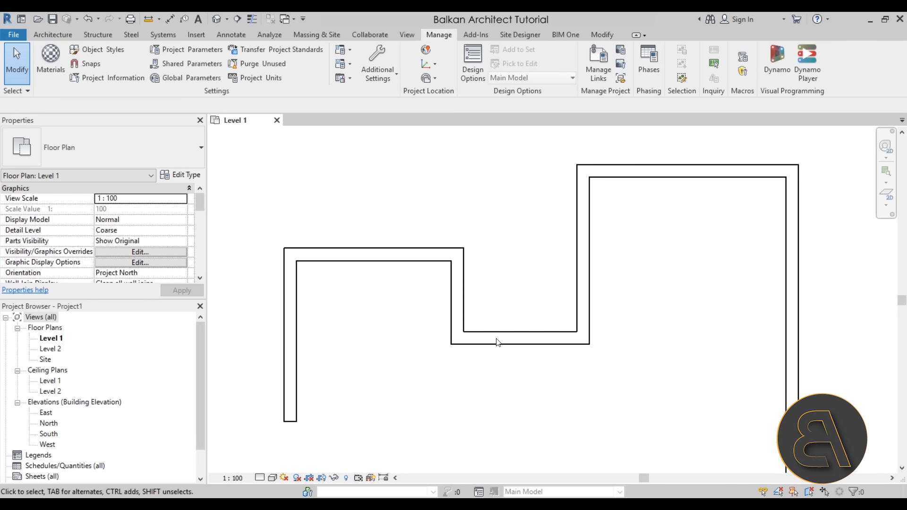
{"action": "scroll", "coordinate": [551, 215], "scroll_direction": "down", "scroll_amount": 2}
{"action": "middle_click_drag", "start_coordinate": [551, 223], "coordinate": [494, 273]}
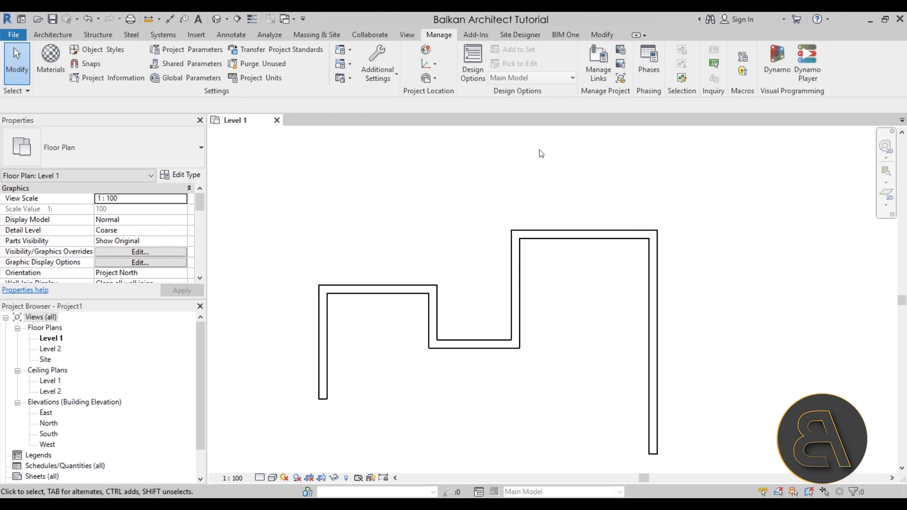
- Align the outer face of the upper-left horizontal wall with the outer face of the upper-right wall and lock the alignment
{"action": "left_click", "coordinate": [602, 35]}
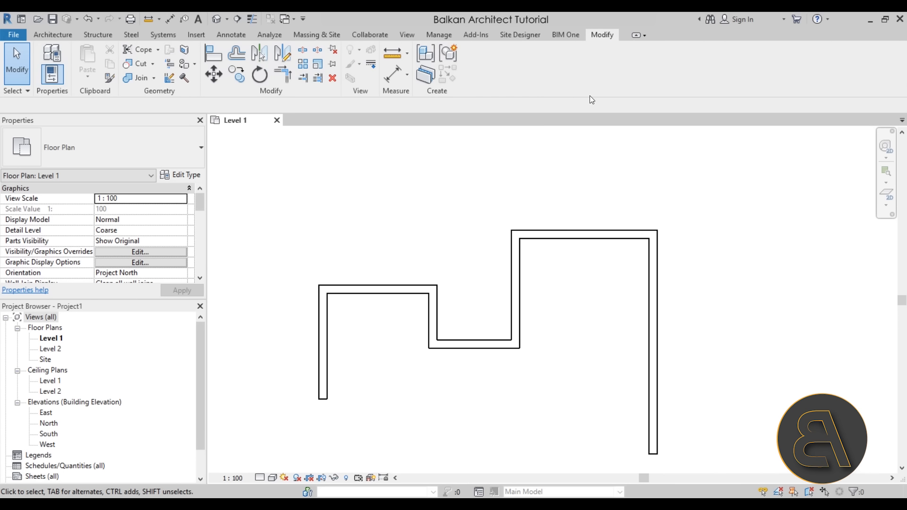
{"action": "left_click", "coordinate": [516, 303]}
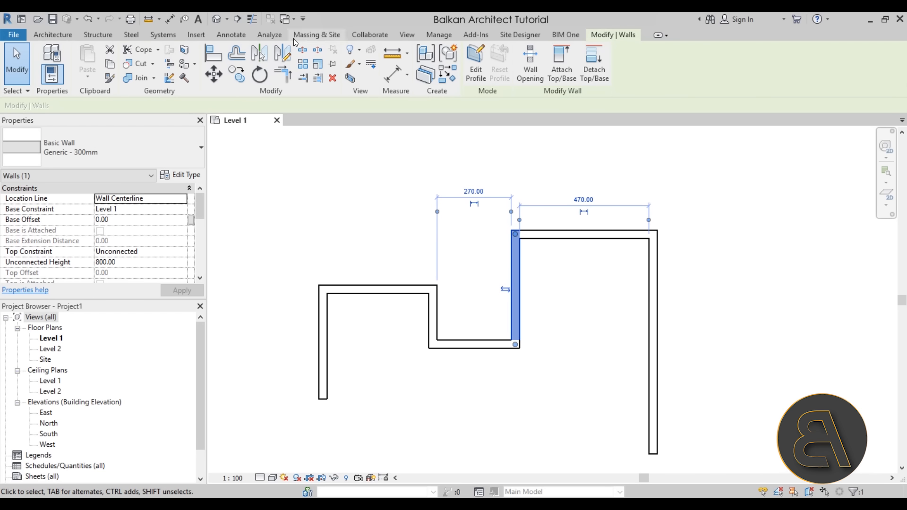
{"action": "left_click", "coordinate": [211, 62]}
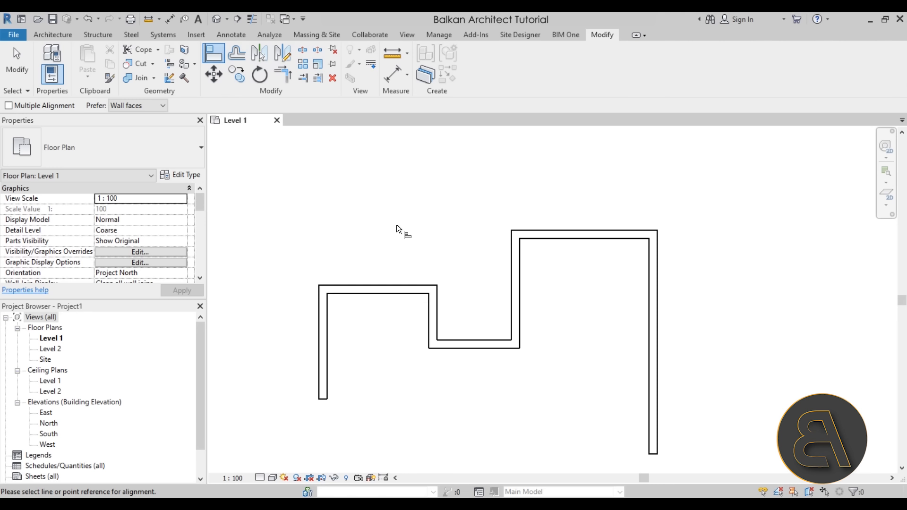
{"action": "left_click", "coordinate": [566, 231]}
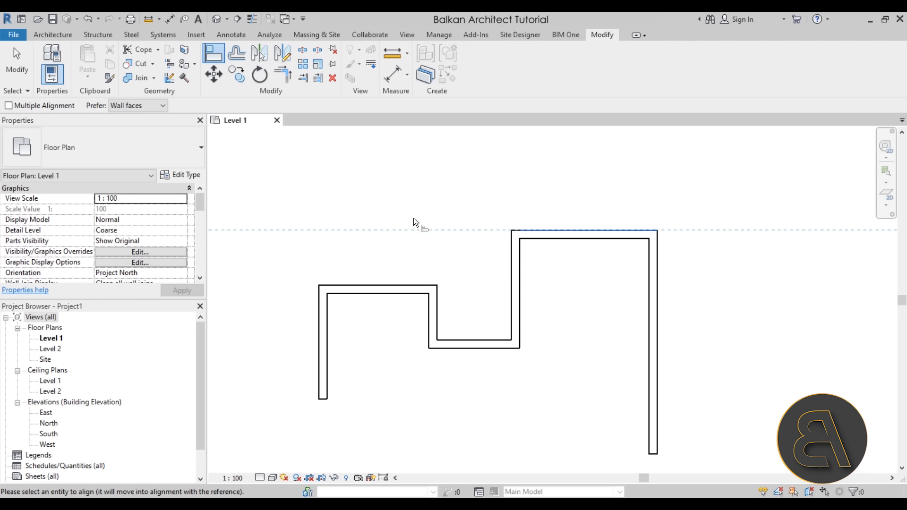
{"action": "left_click", "coordinate": [381, 285]}
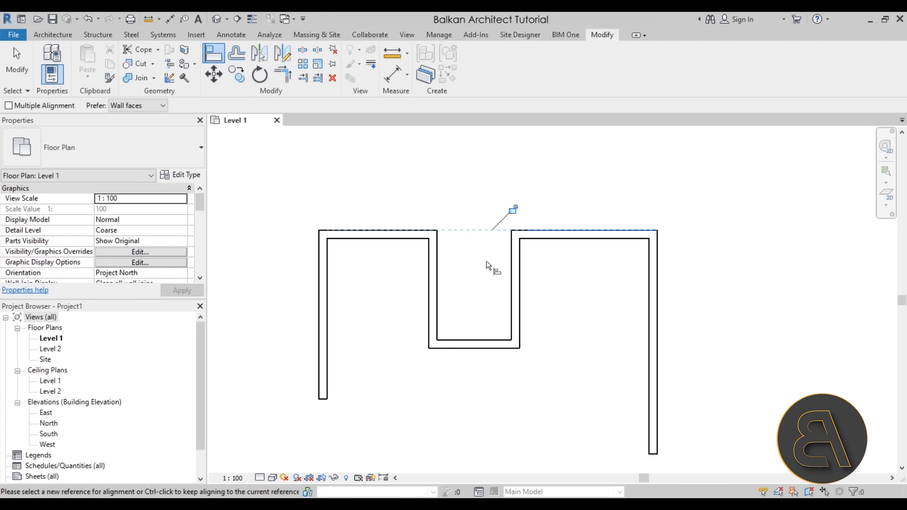
{"action": "left_click", "coordinate": [512, 211]}
{"action": "key", "text": "Escape"}
{"action": "key", "text": "Escape"}
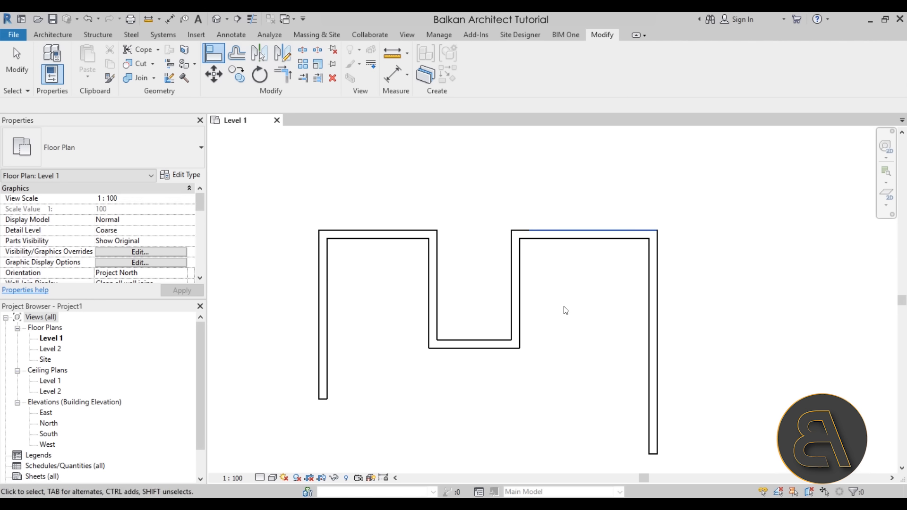
- Test the locked alignment by moving both upper walls in turn, finishing with the upper-left wall about 230 from the recess wall
{"action": "left_click", "coordinate": [387, 237]}
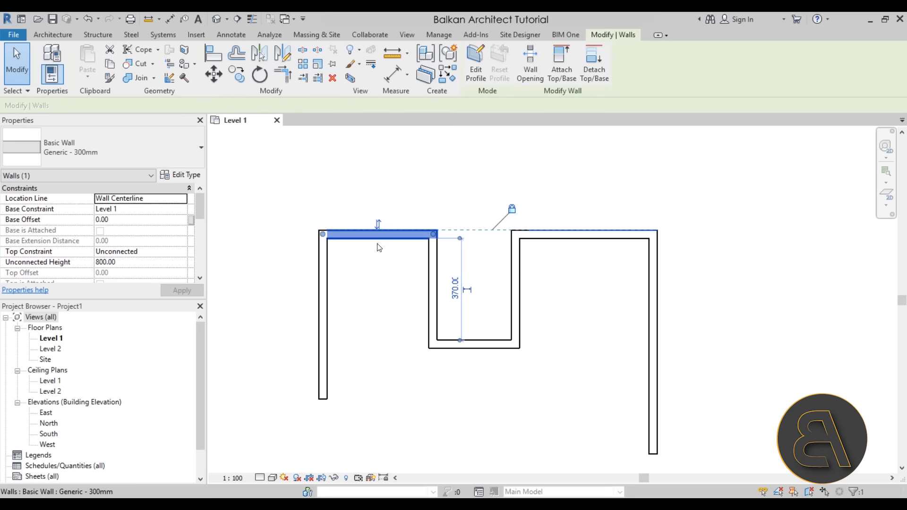
{"action": "left_click_drag", "start_coordinate": [386, 243], "coordinate": [387, 273]}
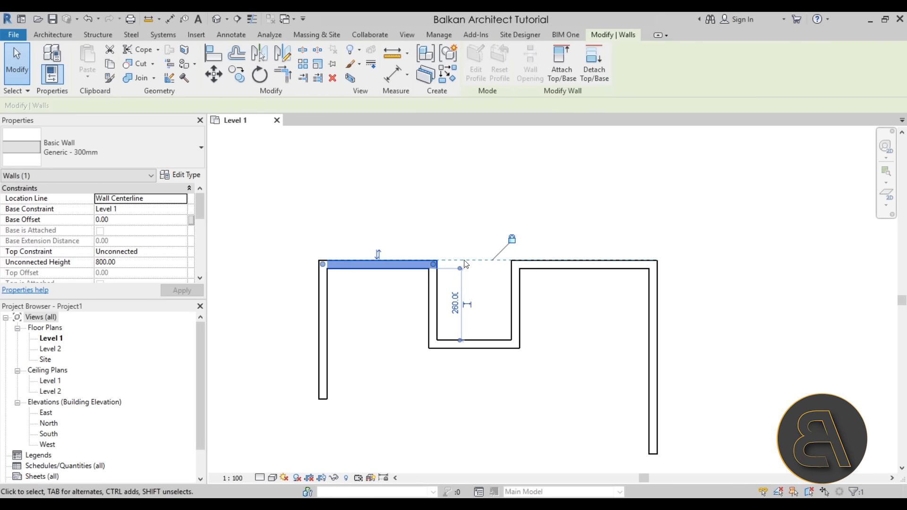
{"action": "left_click", "coordinate": [555, 301]}
{"action": "mouse_move", "coordinate": [563, 260]}
{"action": "left_mouse_down"}
{"action": "mouse_move", "coordinate": [558, 220]}
{"action": "mouse_move", "coordinate": [558, 261]}
{"action": "left_mouse_up"}
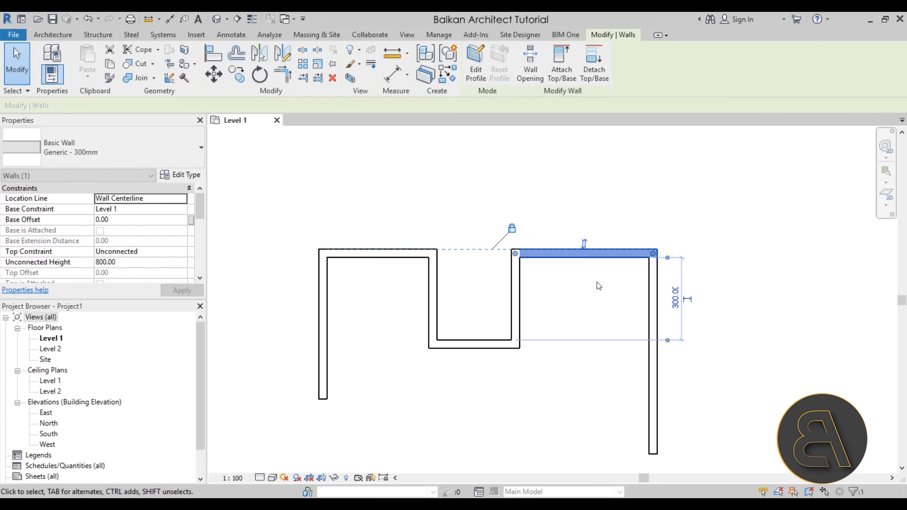
{"action": "left_click_drag", "start_coordinate": [381, 262], "coordinate": [378, 278]}
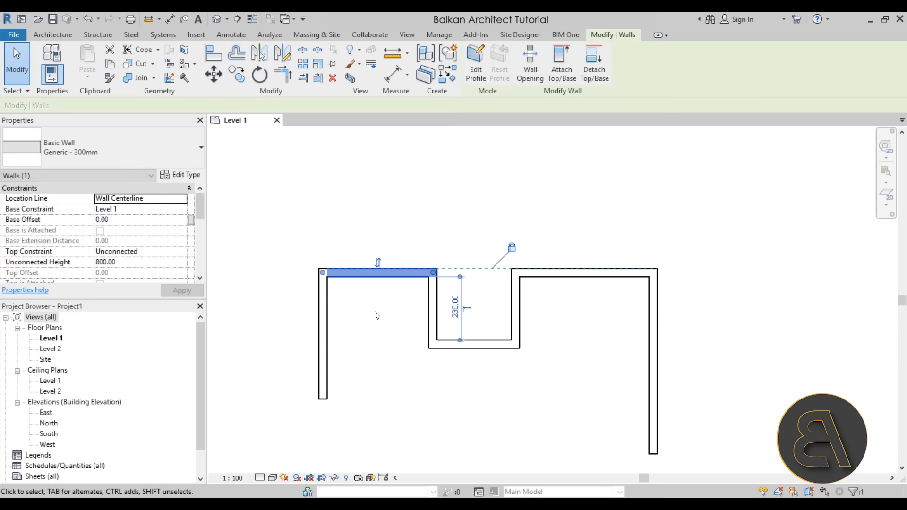
{"action": "left_click", "coordinate": [377, 317]}
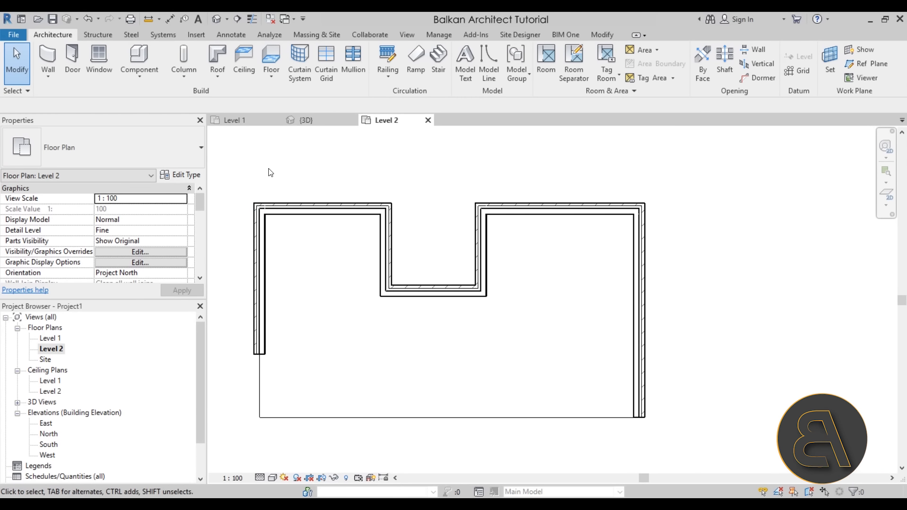
- Draw a horizontal building section across the whole Level 2 plan, cutting all four vertical walls just above the recess wall
{"action": "left_click", "coordinate": [420, 417]}
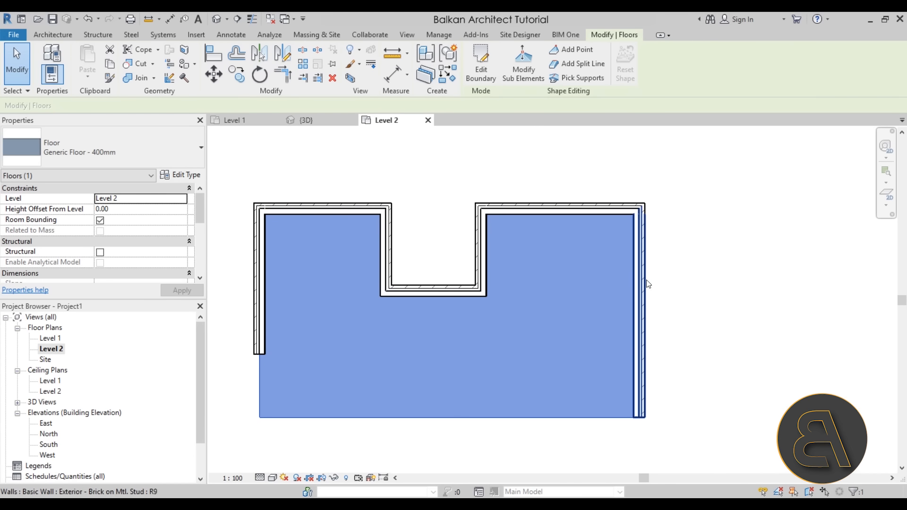
{"action": "key", "text": "Escape"}
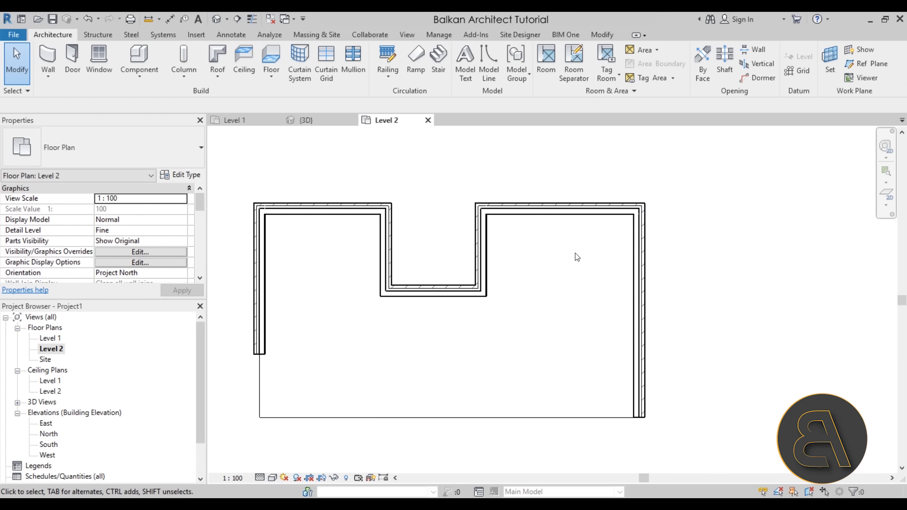
{"action": "left_click", "coordinate": [234, 22]}
{"action": "left_click", "coordinate": [230, 259]}
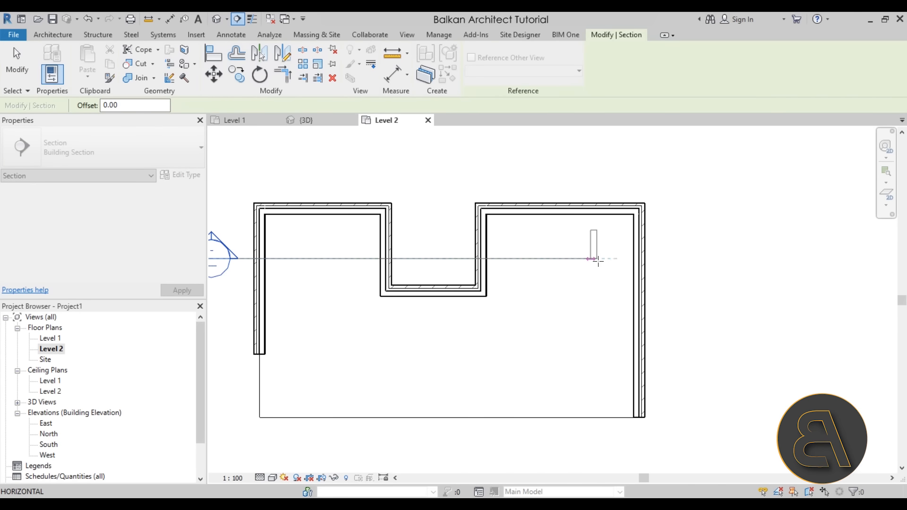
{"action": "left_click", "coordinate": [689, 258]}
{"action": "scroll", "coordinate": [720, 357], "scroll_direction": "down", "scroll_amount": 2}
{"action": "middle_click_drag", "start_coordinate": [719, 357], "coordinate": [715, 342]}
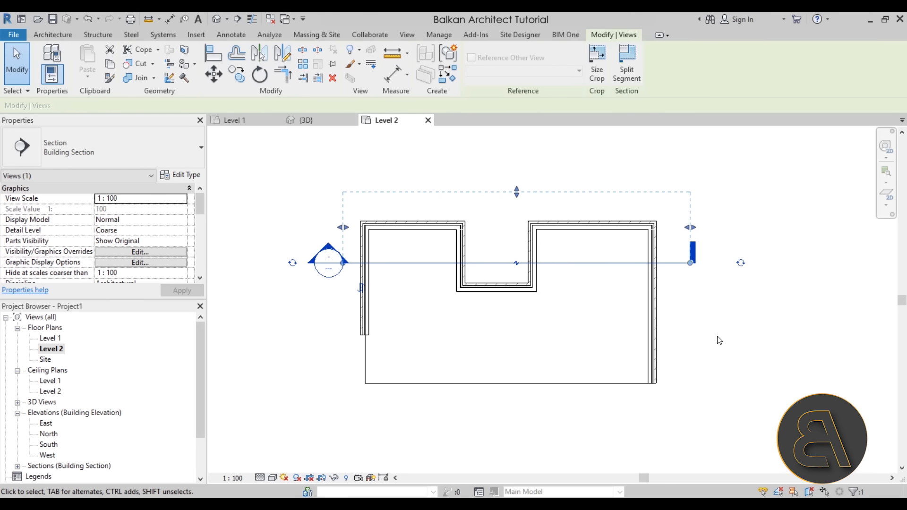
{"action": "left_click", "coordinate": [726, 308]}
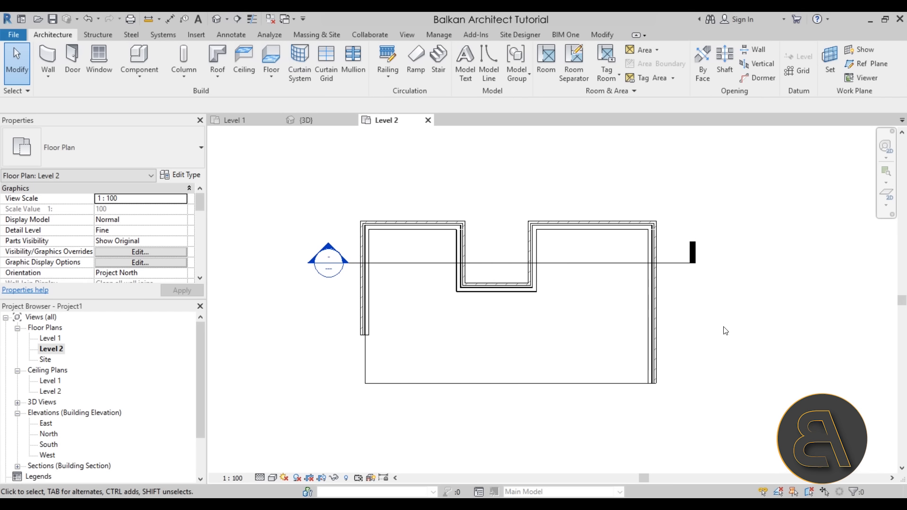
- Open the new section's view and set its detail level to Fine
{"action": "double_click", "coordinate": [331, 247]}
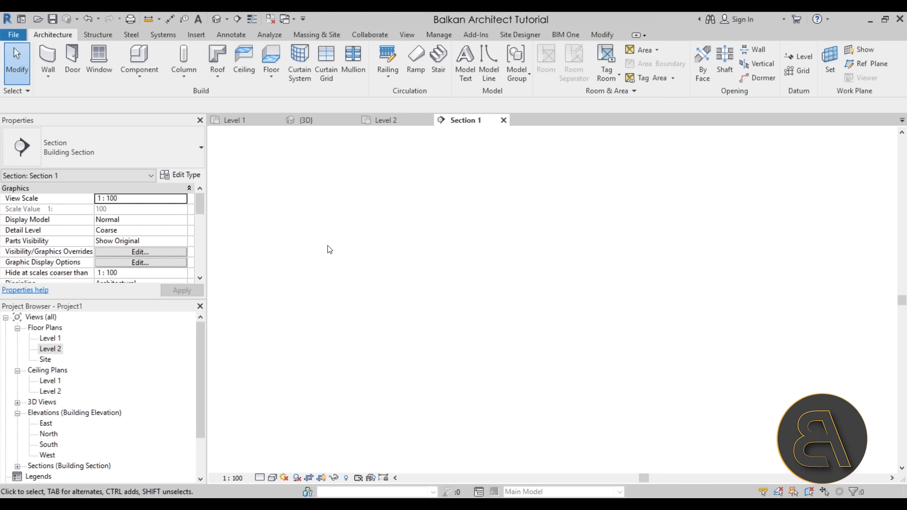
{"action": "middle_click_drag", "start_coordinate": [473, 349], "coordinate": [423, 348]}
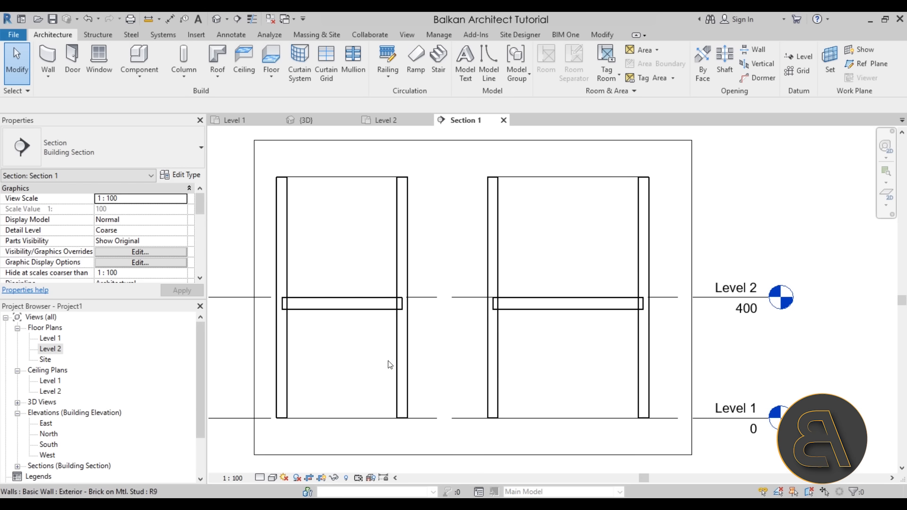
{"action": "left_click", "coordinate": [259, 477]}
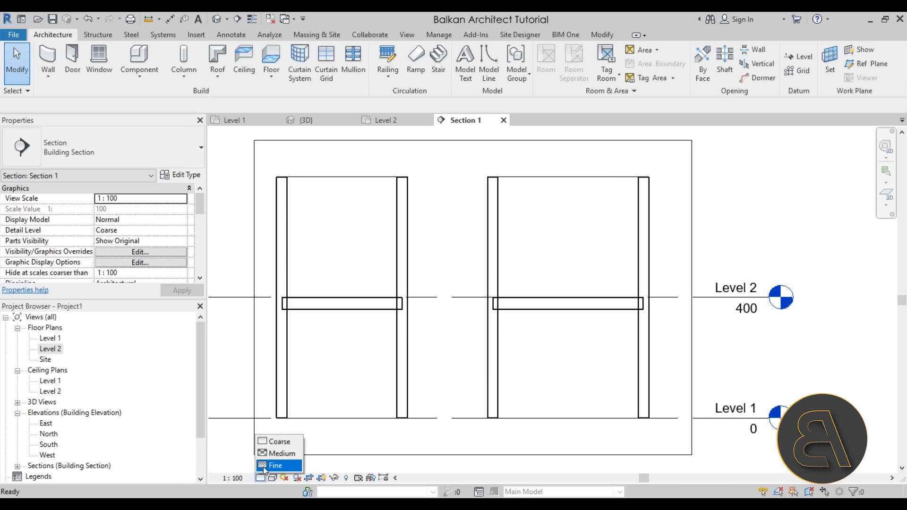
{"action": "left_click", "coordinate": [263, 466]}
- Examine in section how the ends of the Level 2 floor slab meet the layers of the exterior walls
{"action": "scroll", "coordinate": [328, 317], "scroll_direction": "up", "scroll_amount": 4}
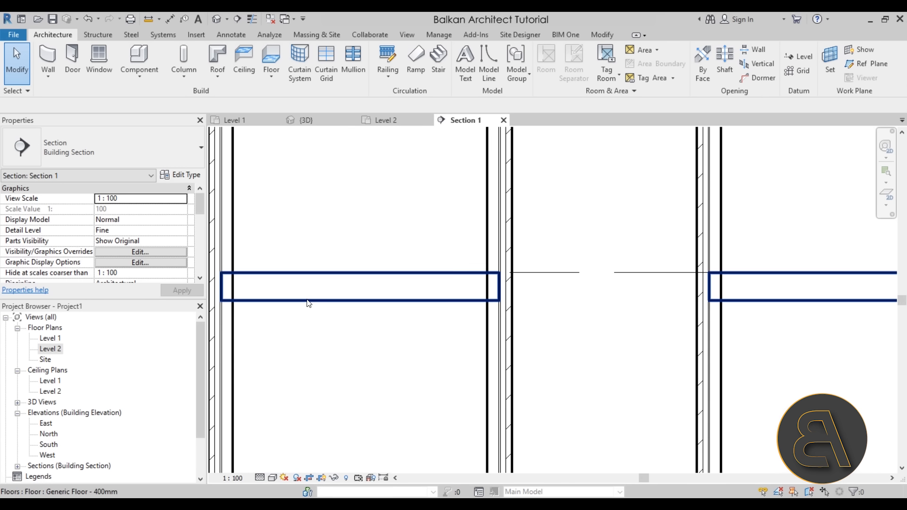
{"action": "left_click", "coordinate": [307, 301]}
{"action": "left_click", "coordinate": [316, 324]}
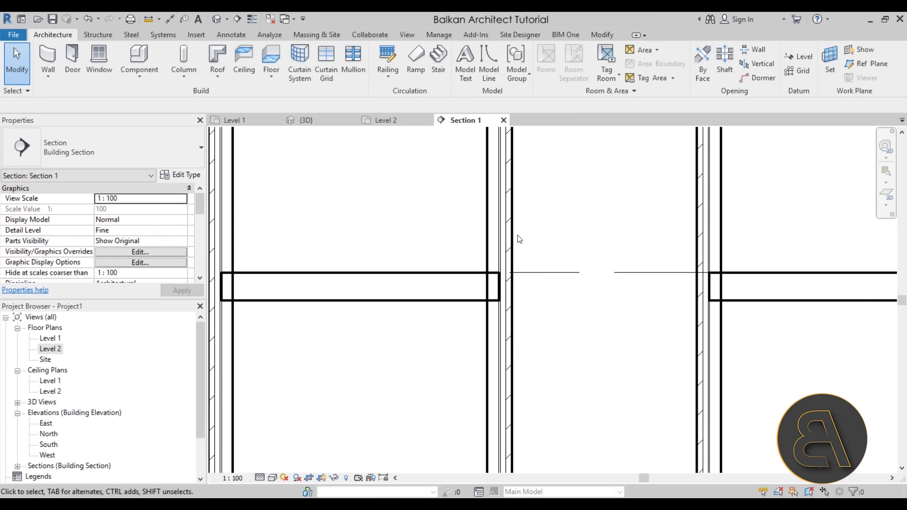
{"action": "middle_click_drag", "start_coordinate": [500, 275], "coordinate": [549, 248]}
{"action": "middle_click_drag", "start_coordinate": [399, 306], "coordinate": [449, 306]}
{"action": "scroll", "coordinate": [329, 242], "scroll_direction": "up", "scroll_amount": 3}
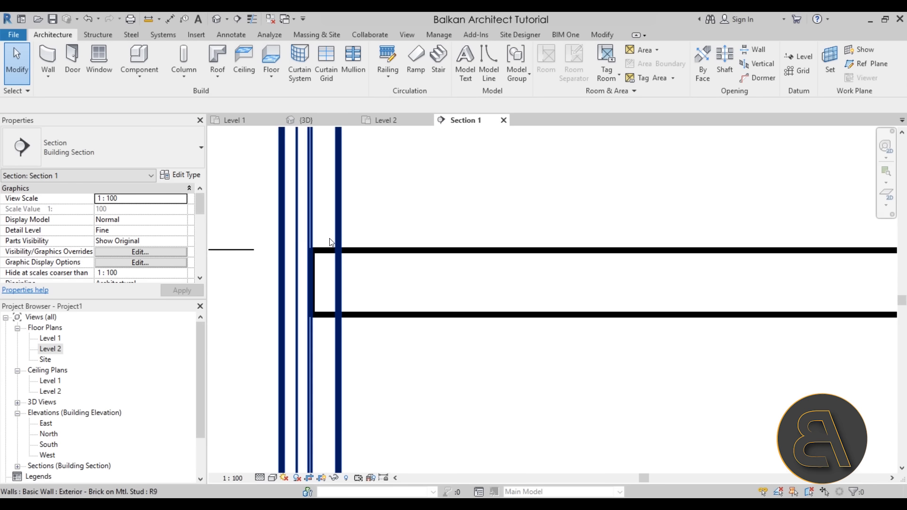
{"action": "scroll", "coordinate": [333, 232], "scroll_direction": "down", "scroll_amount": 2}
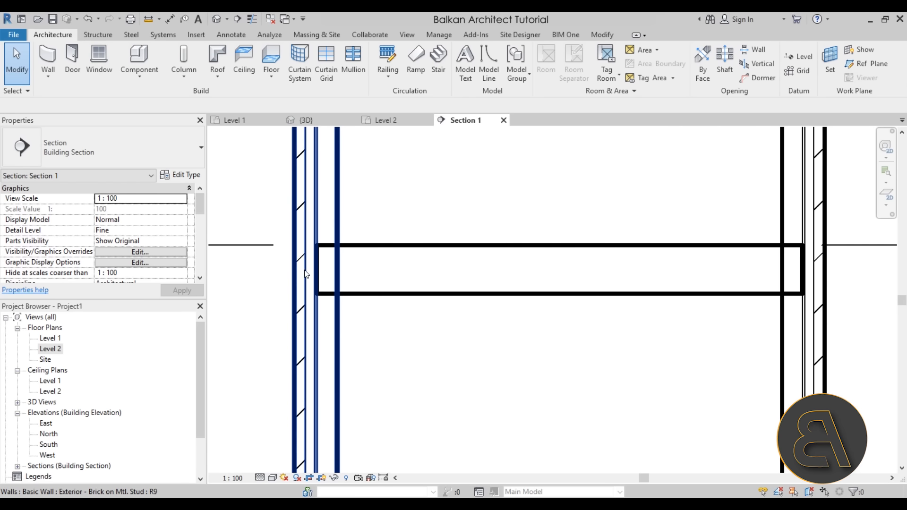
{"action": "scroll", "coordinate": [443, 344], "scroll_direction": "down", "scroll_amount": 1}
{"action": "middle_click_drag", "start_coordinate": [607, 361], "coordinate": [489, 329]}
{"action": "scroll", "coordinate": [408, 287], "scroll_direction": "down", "scroll_amount": 1}
{"action": "middle_click_drag", "start_coordinate": [396, 311], "coordinate": [395, 308]}
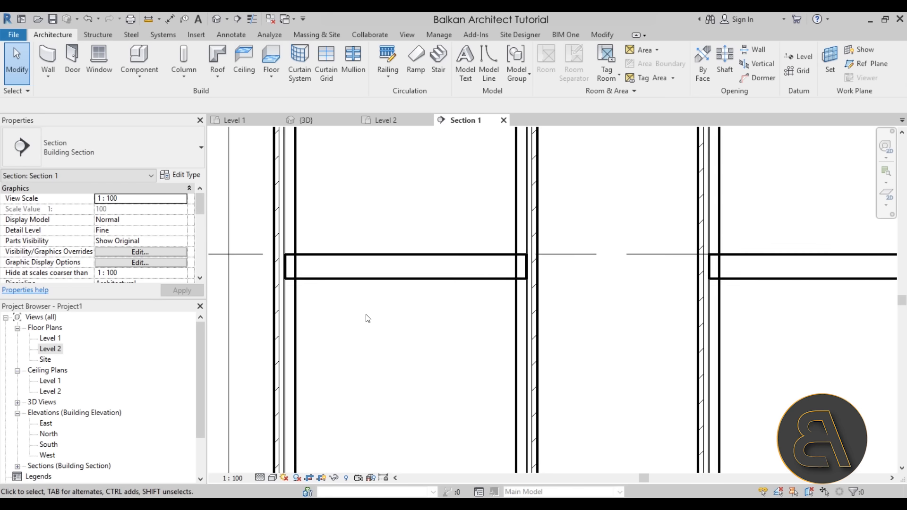
{"action": "scroll", "coordinate": [366, 317], "scroll_direction": "down", "scroll_amount": 1}
{"action": "mouse_move", "coordinate": [409, 352]}
{"action": "middle_mouse_down"}
{"action": "mouse_move", "coordinate": [419, 341]}
{"action": "mouse_move", "coordinate": [411, 355]}
{"action": "middle_mouse_up"}
{"action": "scroll", "coordinate": [404, 363], "scroll_direction": "up", "scroll_amount": 4}
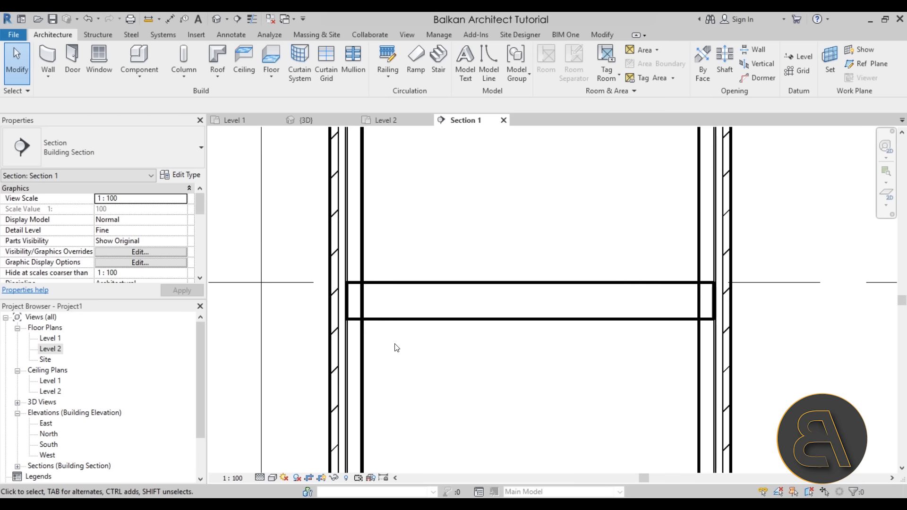
{"action": "scroll", "coordinate": [395, 344], "scroll_direction": "down", "scroll_amount": 1}
{"action": "middle_click_drag", "start_coordinate": [463, 355], "coordinate": [364, 351]}
{"action": "scroll", "coordinate": [386, 353], "scroll_direction": "down", "scroll_amount": 1}
{"action": "scroll", "coordinate": [401, 366], "scroll_direction": "down", "scroll_amount": 1}
{"action": "middle_click_drag", "start_coordinate": [329, 344], "coordinate": [352, 352]}
{"action": "scroll", "coordinate": [336, 337], "scroll_direction": "up", "scroll_amount": 2}
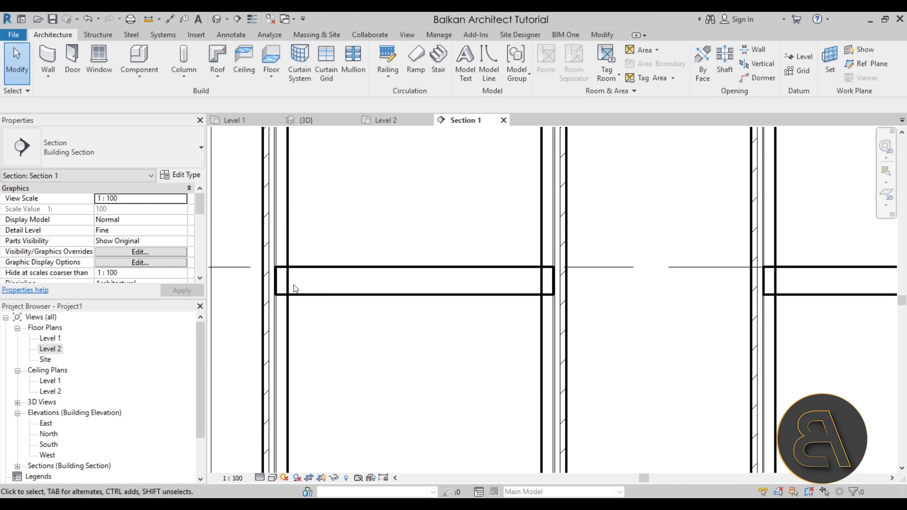
{"action": "scroll", "coordinate": [289, 255], "scroll_direction": "up", "scroll_amount": 2}
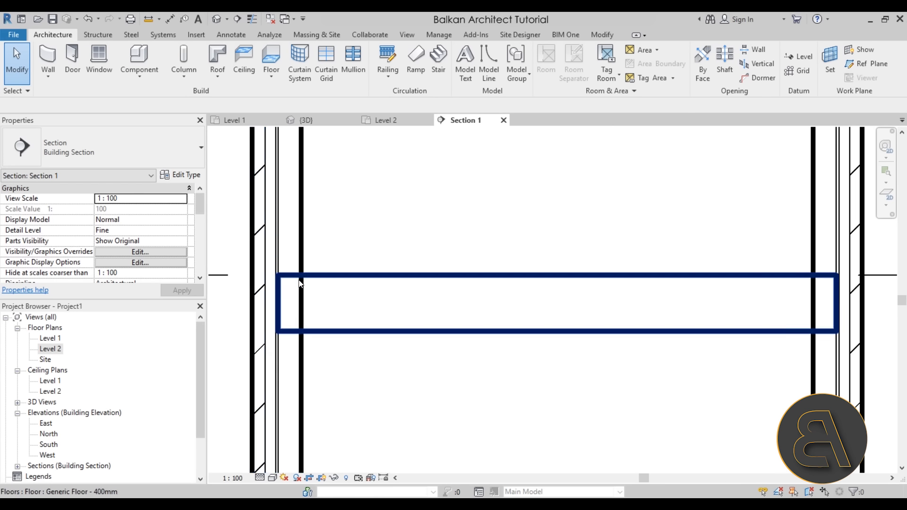
- Select the leftmost exterior wall and the floor slab in turn to inspect their overlap
{"action": "left_click", "coordinate": [300, 285]}
{"action": "scroll", "coordinate": [333, 280], "scroll_direction": "up", "scroll_amount": 2}
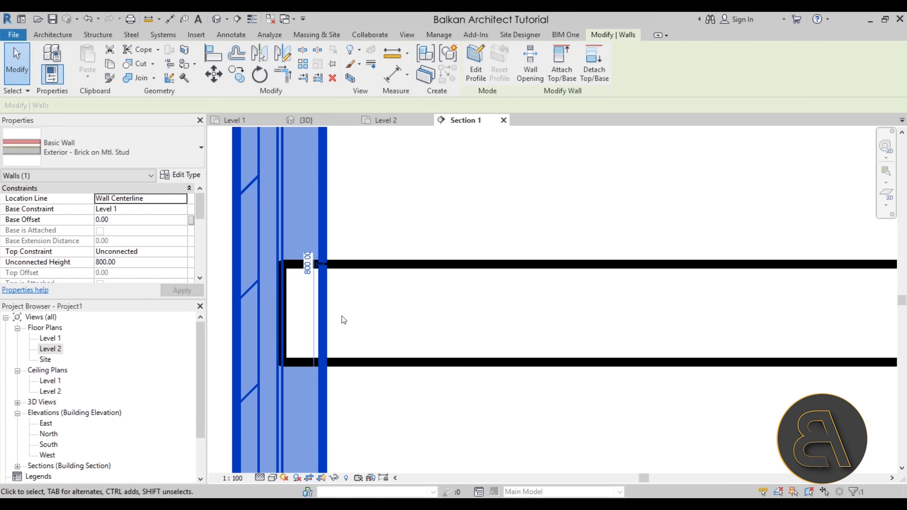
{"action": "left_click", "coordinate": [361, 247]}
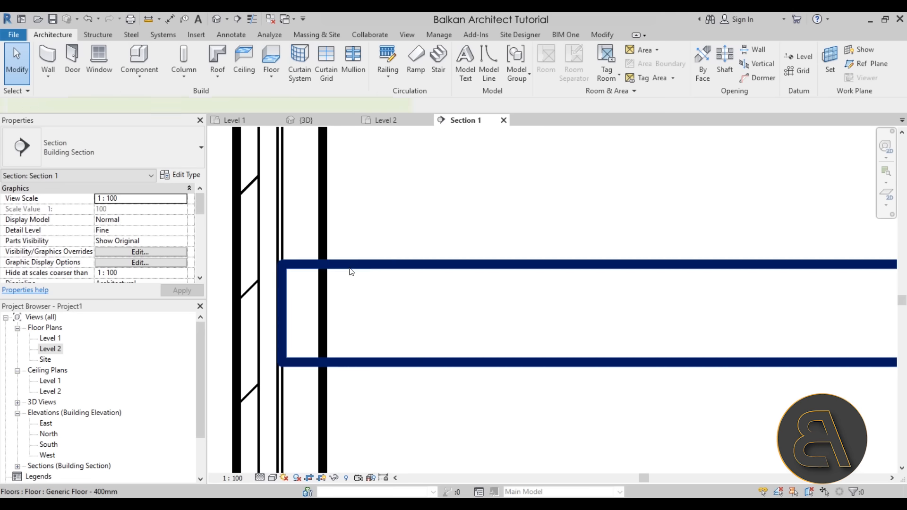
{"action": "left_click", "coordinate": [348, 269]}
{"action": "left_click", "coordinate": [361, 392]}
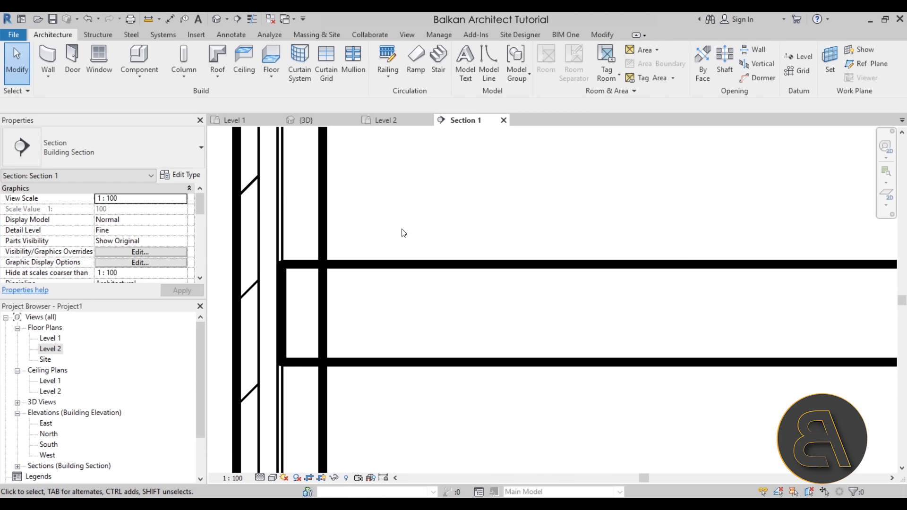
- Join the geometry of the leftmost exterior wall with the Level 2 floor slab
{"action": "scroll", "coordinate": [383, 186], "scroll_direction": "down", "scroll_amount": 3}
{"action": "middle_click_drag", "start_coordinate": [421, 207], "coordinate": [368, 263]}
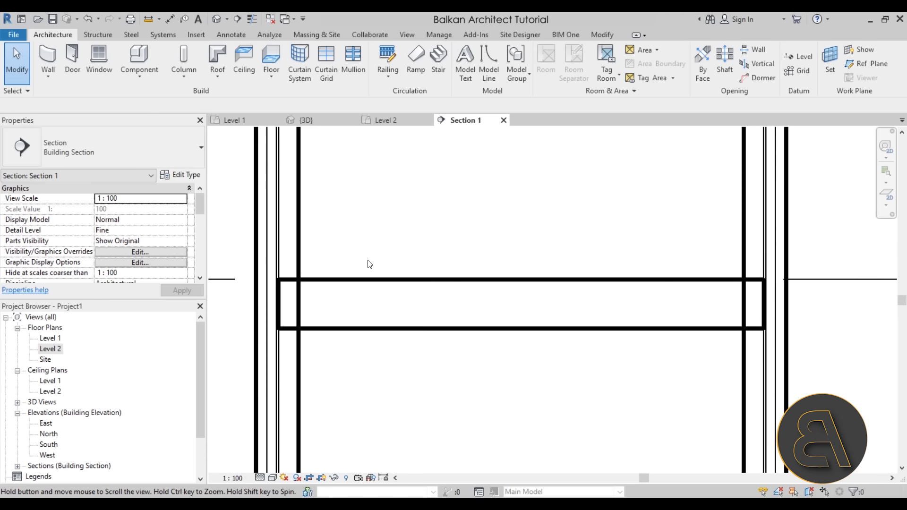
{"action": "scroll", "coordinate": [497, 183], "scroll_direction": "down", "scroll_amount": 1}
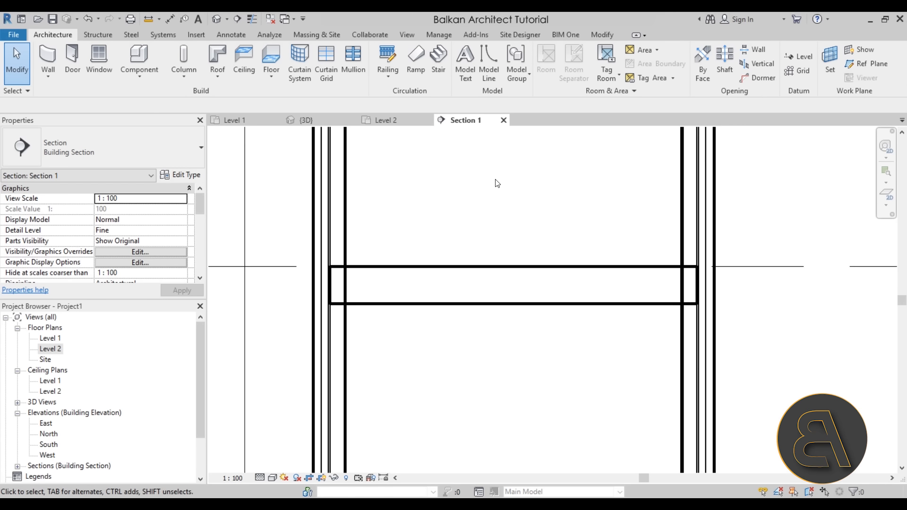
{"action": "left_click", "coordinate": [603, 35]}
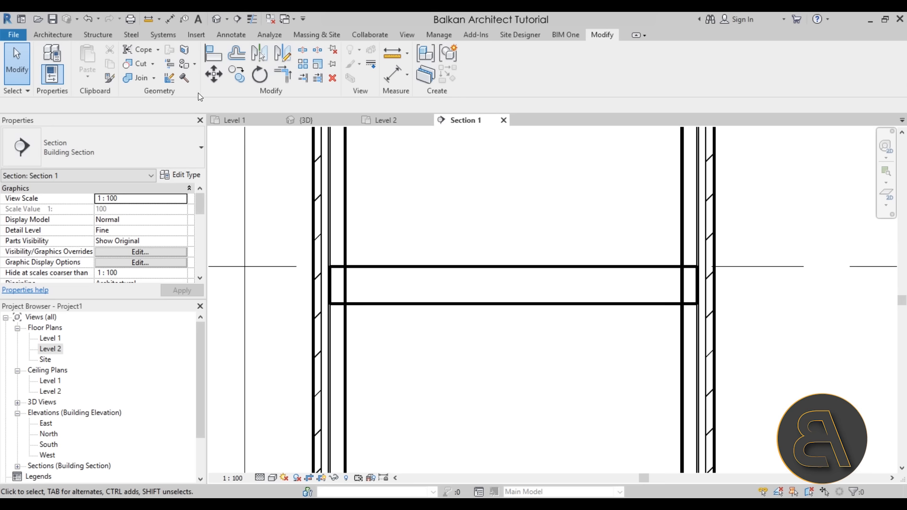
{"action": "left_click", "coordinate": [139, 79]}
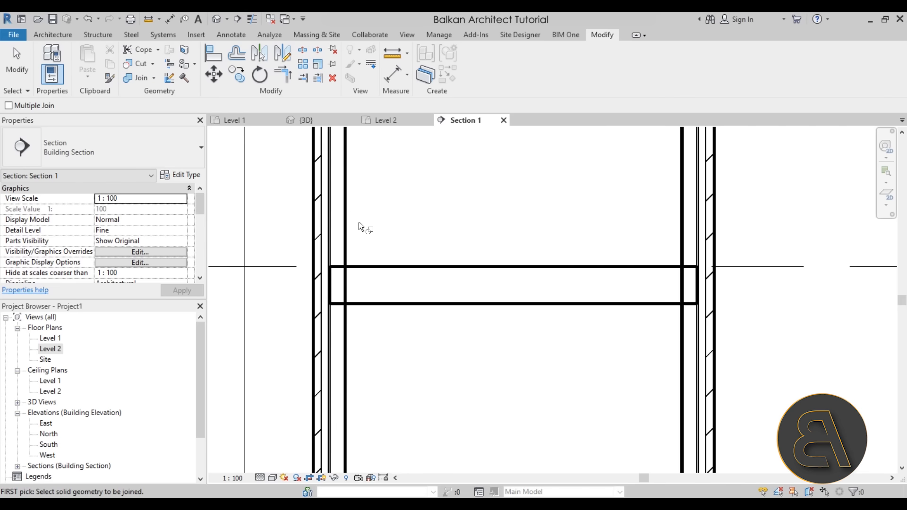
{"action": "left_click", "coordinate": [347, 246]}
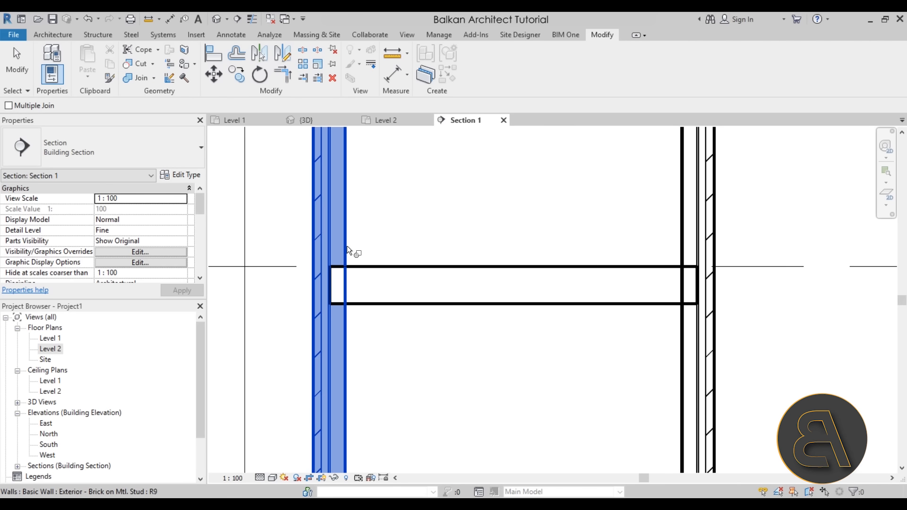
{"action": "left_click", "coordinate": [384, 270]}
{"action": "scroll", "coordinate": [345, 318], "scroll_direction": "up", "scroll_amount": 2}
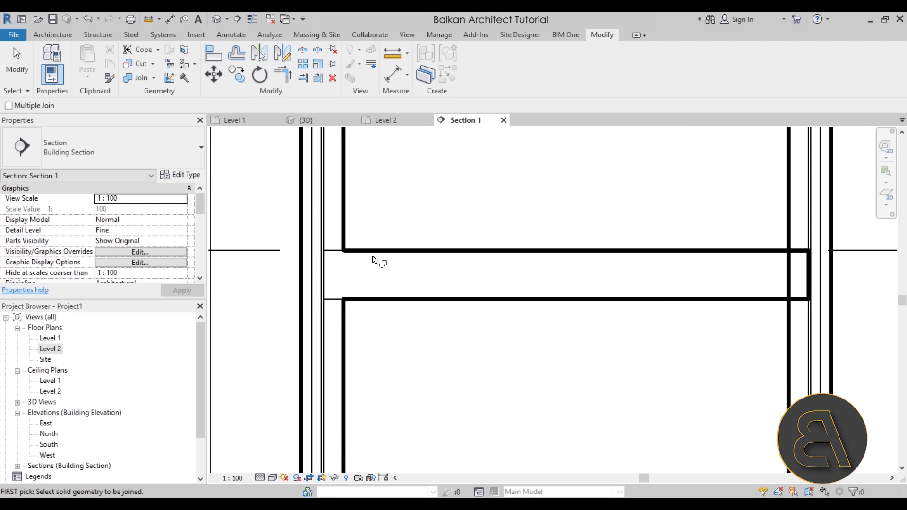
- Join the Level 2 floor slab with the three remaining exterior walls cut by the section
{"action": "scroll", "coordinate": [427, 329], "scroll_direction": "down", "scroll_amount": 2}
{"action": "left_click", "coordinate": [449, 309]}
{"action": "left_click", "coordinate": [509, 271]}
{"action": "scroll", "coordinate": [613, 270], "scroll_direction": "down", "scroll_amount": 2}
{"action": "middle_click_drag", "start_coordinate": [617, 271], "coordinate": [352, 276]}
{"action": "left_click", "coordinate": [413, 266]}
{"action": "left_click", "coordinate": [445, 294]}
{"action": "left_click", "coordinate": [445, 293]}
{"action": "left_click", "coordinate": [647, 274]}
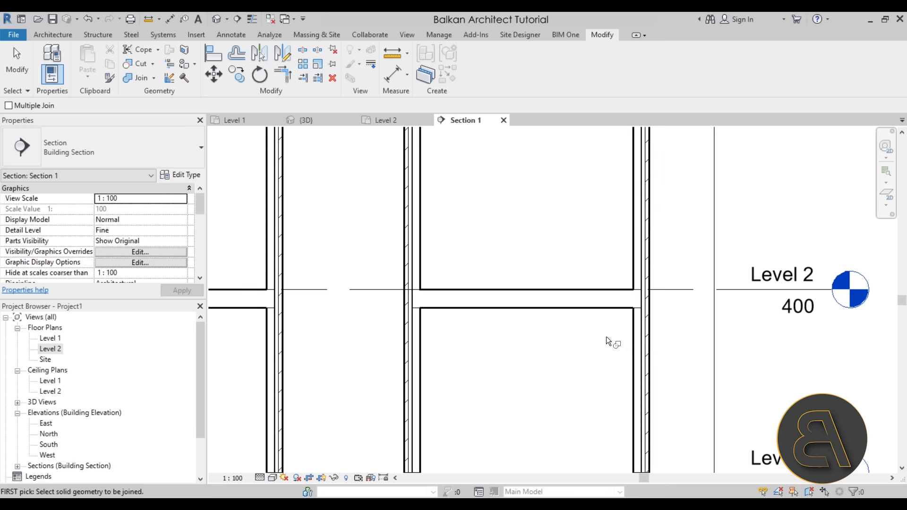
{"action": "scroll", "coordinate": [662, 333], "scroll_direction": "up", "scroll_amount": 3}
{"action": "scroll", "coordinate": [755, 327], "scroll_direction": "down", "scroll_amount": 3}
{"action": "scroll", "coordinate": [417, 335], "scroll_direction": "up", "scroll_amount": 2}
{"action": "middle_click_drag", "start_coordinate": [304, 332], "coordinate": [599, 331]}
{"action": "scroll", "coordinate": [511, 326], "scroll_direction": "down", "scroll_amount": 4}
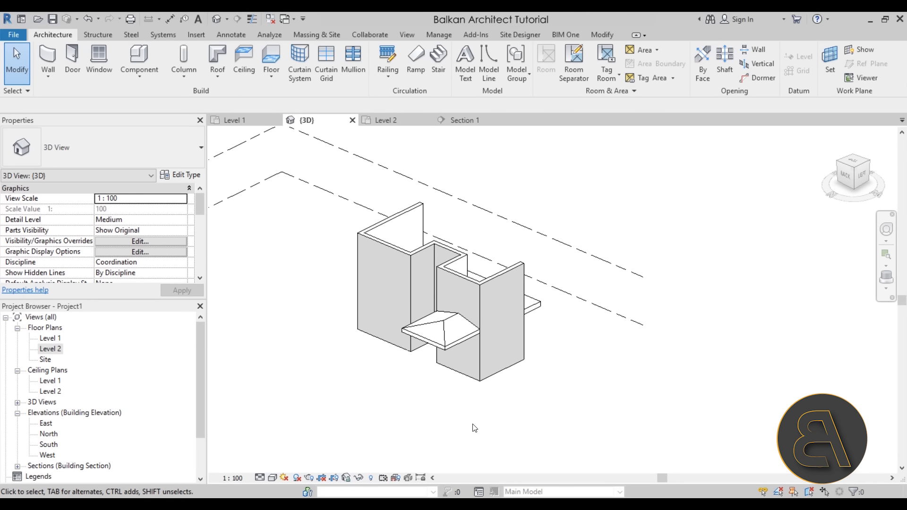
- Temporarily hide the roof element in the 3D view and reset the temporary hide
{"action": "mouse_move", "coordinate": [434, 415]}
{"action": "middle_mouse_down", "text": "shift"}
{"action": "mouse_move", "coordinate": [429, 393]}
{"action": "mouse_move", "coordinate": [437, 427]}
{"action": "mouse_move", "coordinate": [431, 421]}
{"action": "middle_mouse_up", "text": "shift"}
{"action": "left_click", "coordinate": [452, 352]}
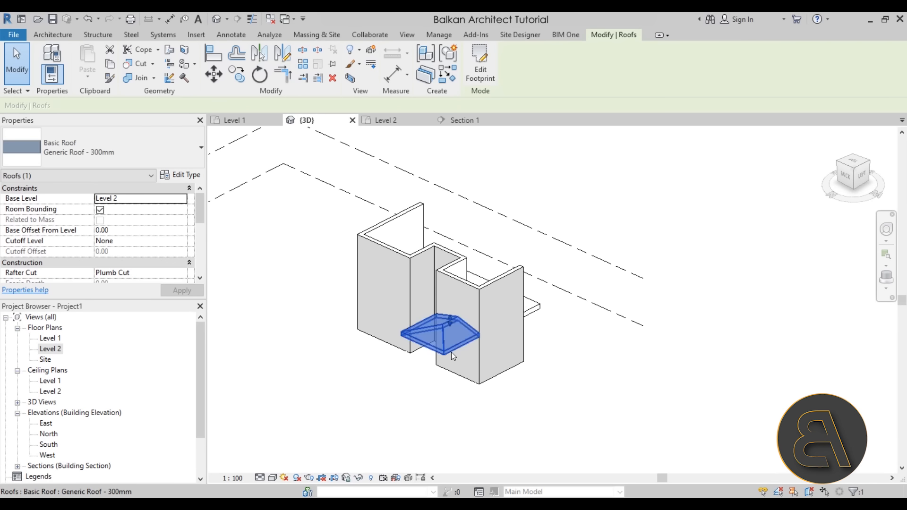
{"action": "left_click", "coordinate": [362, 478]}
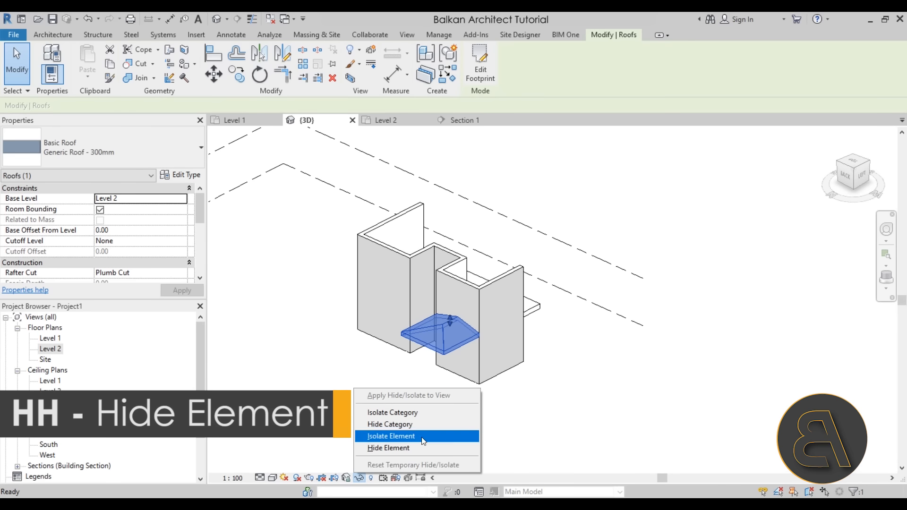
{"action": "left_click", "coordinate": [405, 447]}
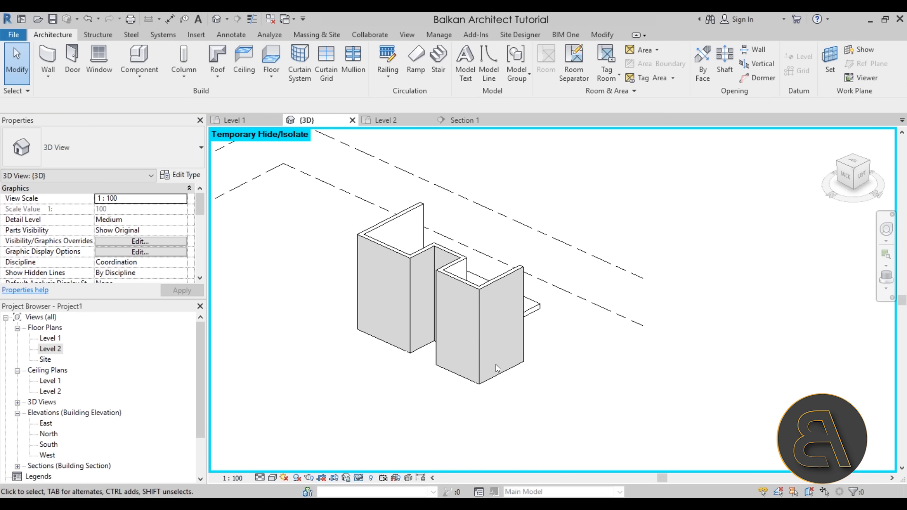
{"action": "middle_click_drag", "start_coordinate": [489, 355], "coordinate": [472, 360]}
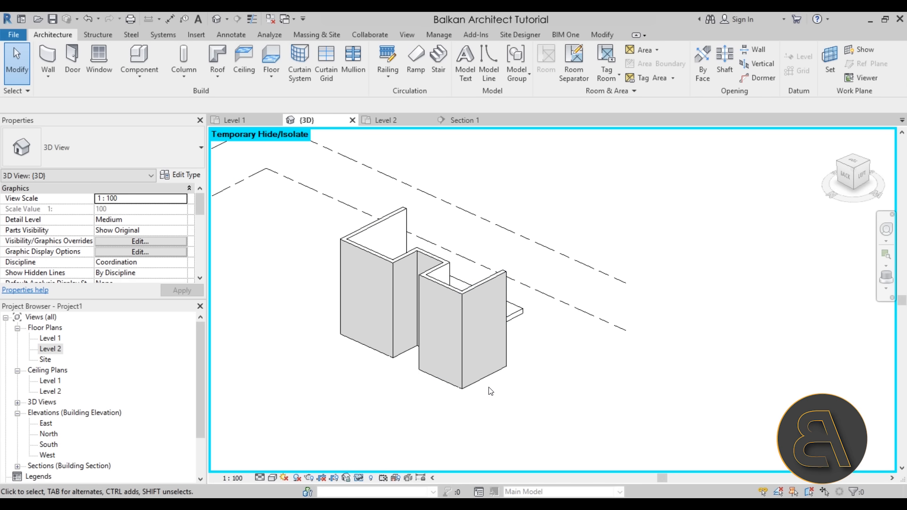
{"action": "left_click", "coordinate": [371, 478]}
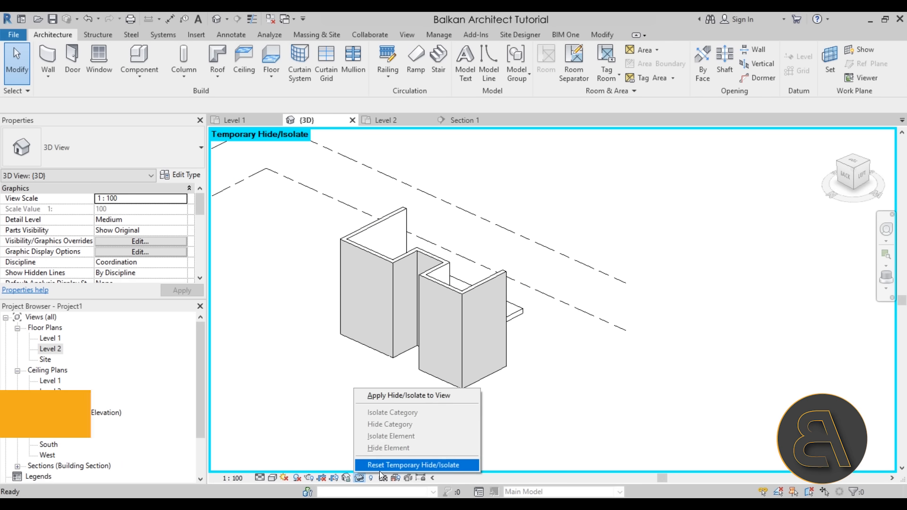
{"action": "left_click", "coordinate": [416, 465]}
- Hide the roof element permanently in the 3D view with Hide in View
{"action": "middle_click_drag", "start_coordinate": [490, 369], "coordinate": [440, 342], "text": "shift"}
{"action": "left_click", "coordinate": [440, 342]}
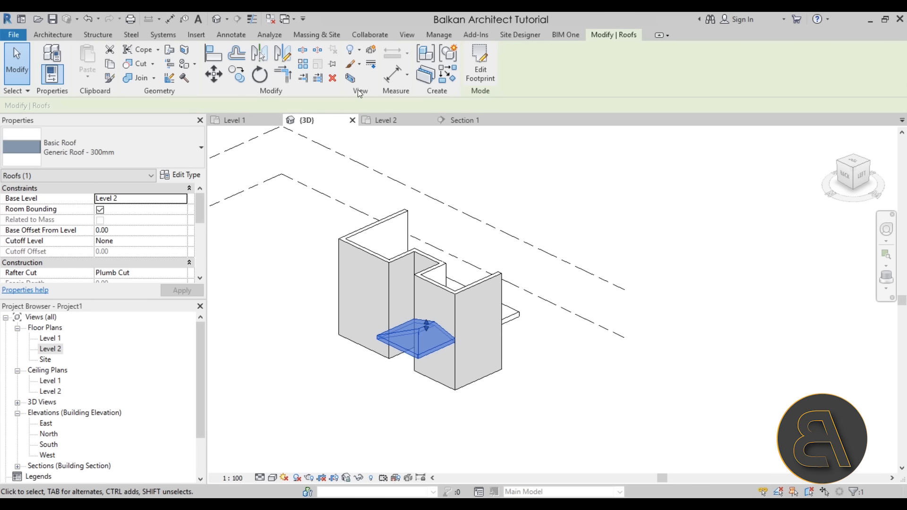
{"action": "left_click", "coordinate": [357, 52]}
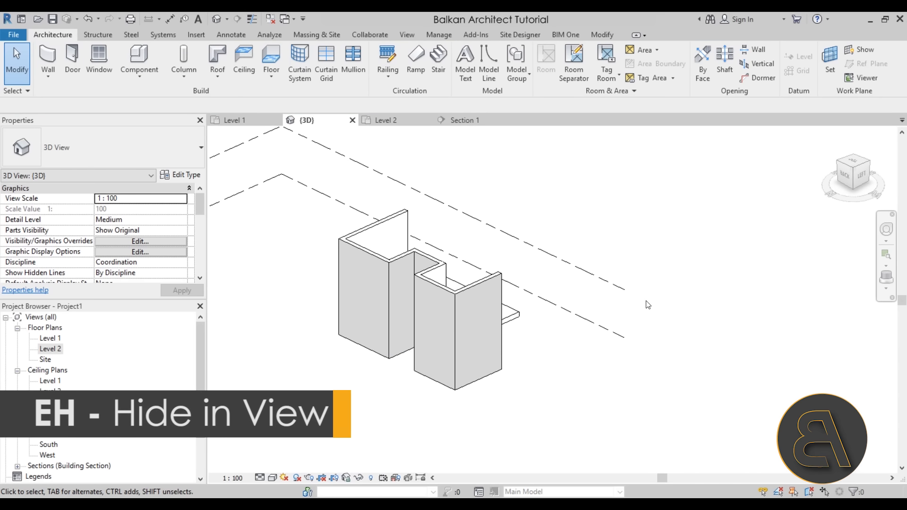
{"action": "middle_click_drag", "start_coordinate": [505, 422], "coordinate": [533, 380]}
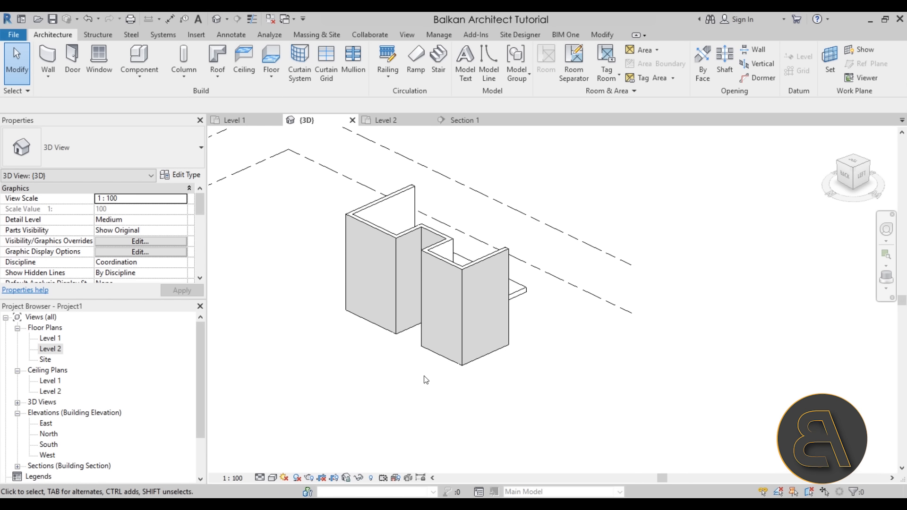
- Reveal the hidden elements in the 3D view, unhide the roof and exit Reveal Hidden Elements mode
{"action": "left_click", "coordinate": [372, 478]}
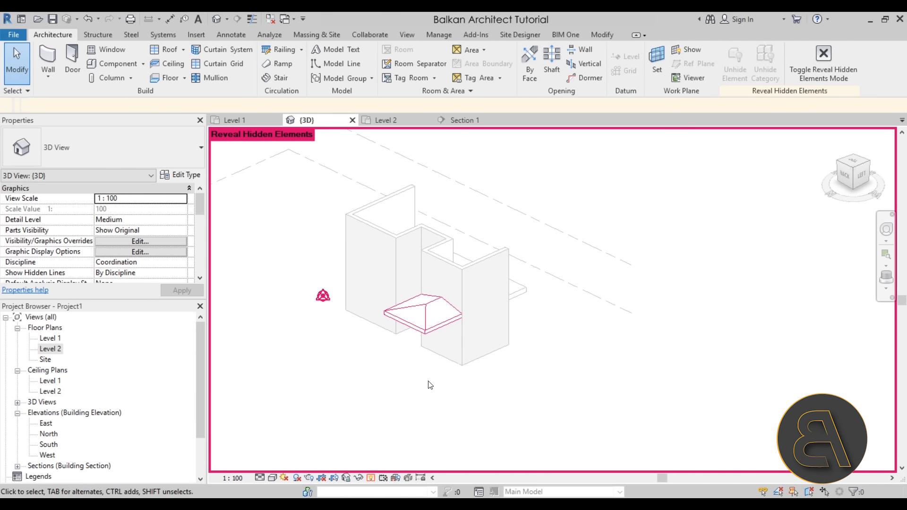
{"action": "left_click", "coordinate": [429, 335]}
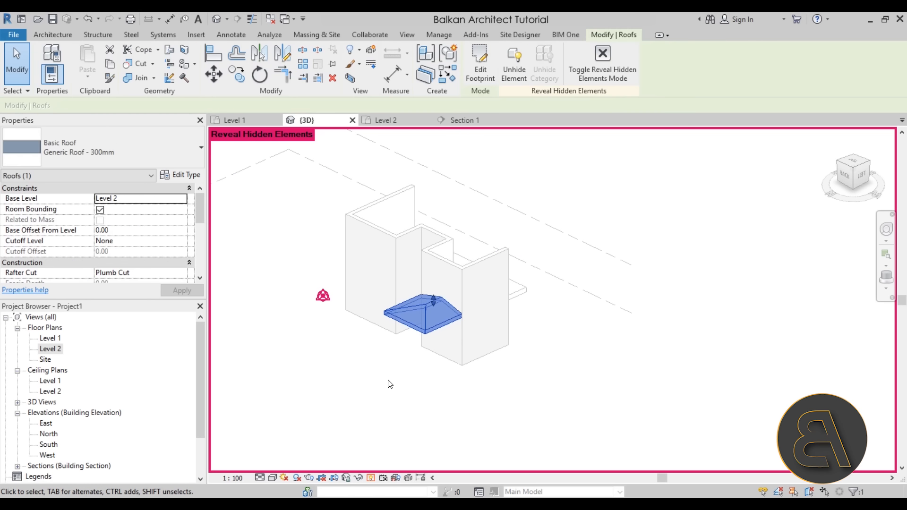
{"action": "left_click", "coordinate": [509, 81]}
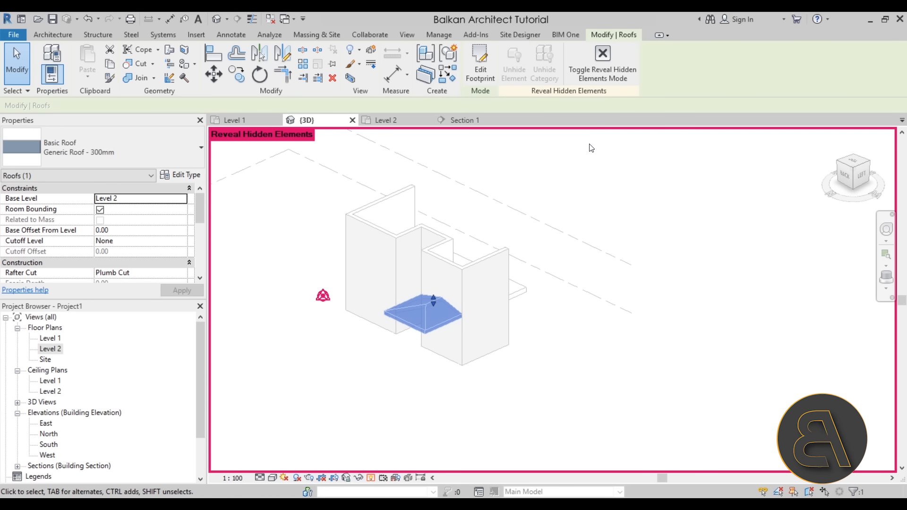
{"action": "left_click", "coordinate": [580, 171]}
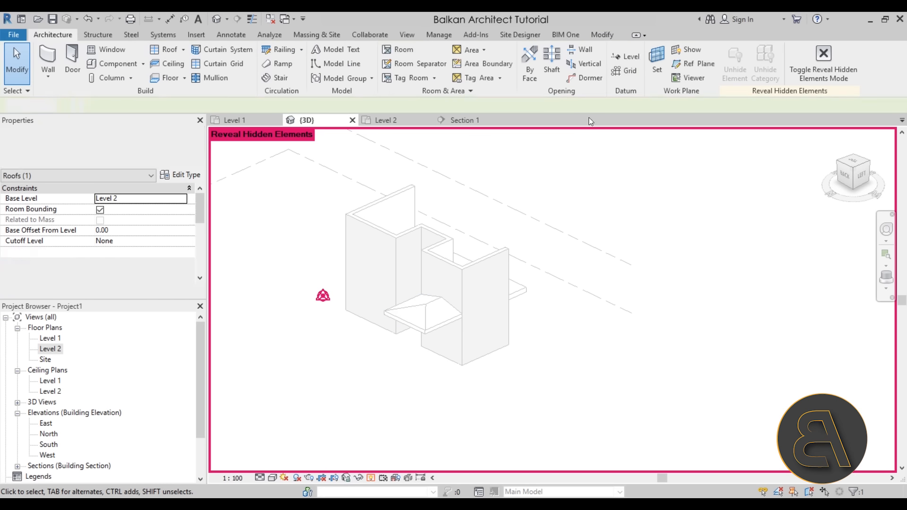
{"action": "left_click", "coordinate": [373, 479]}
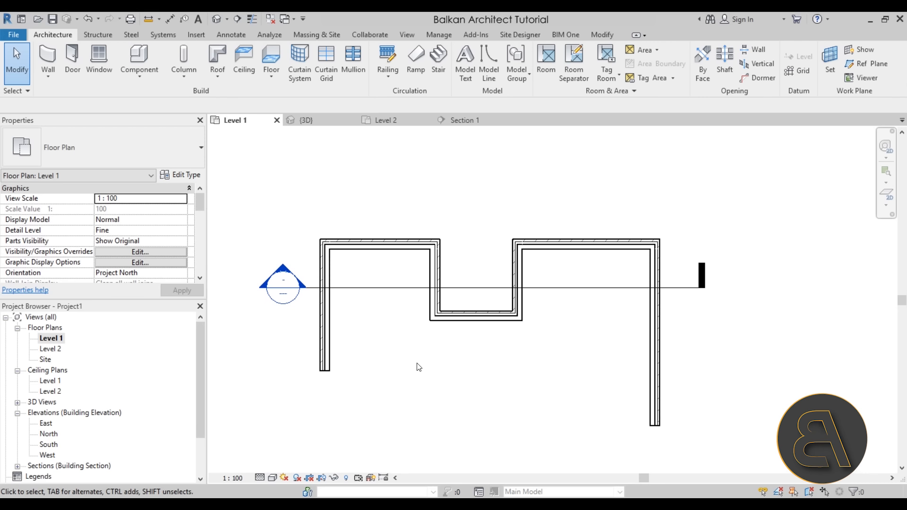
- Draw a short vertical detail line in the Thin Lines style, upward from the outer upper-left wall corner in the Level 1 plan
{"action": "left_click", "coordinate": [229, 37]}
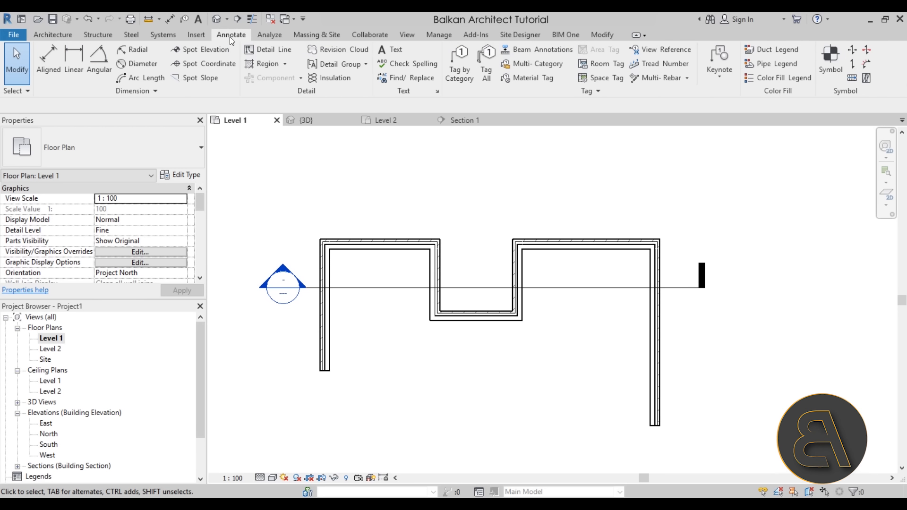
{"action": "left_click", "coordinate": [261, 49]}
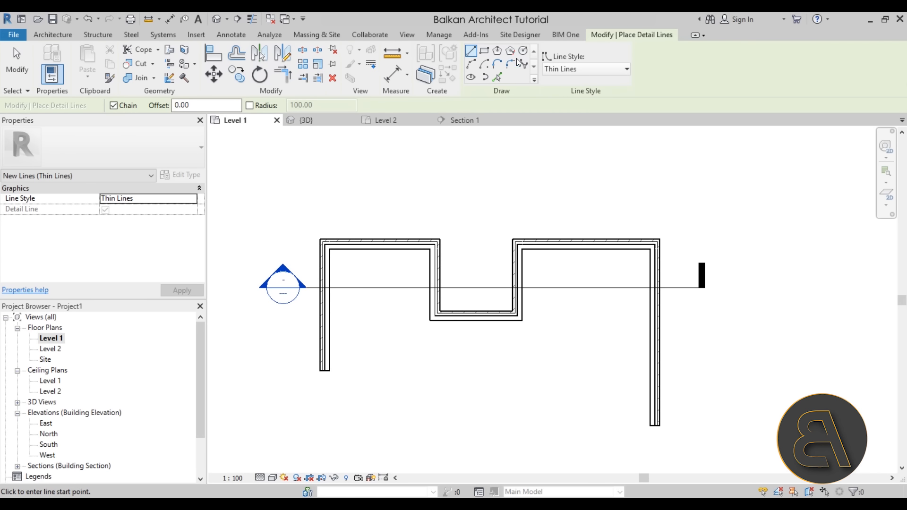
{"action": "left_click", "coordinate": [560, 70]}
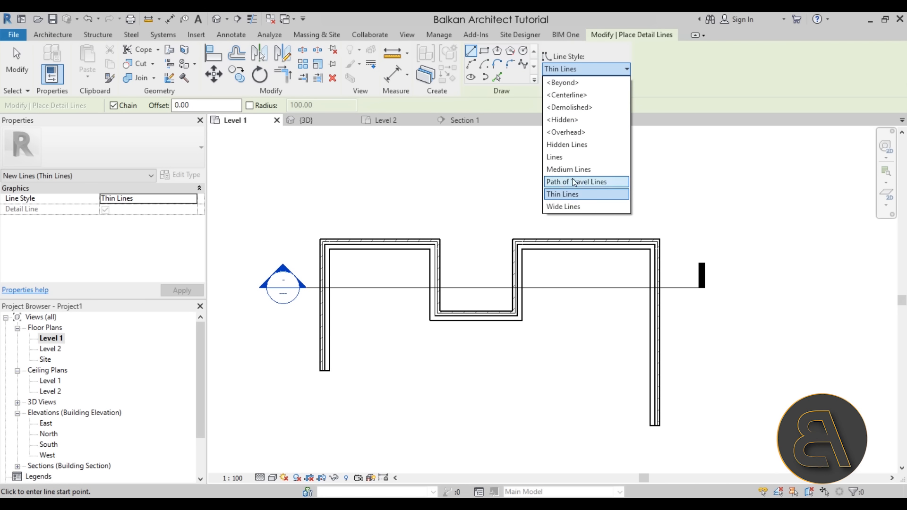
{"action": "left_click", "coordinate": [475, 53]}
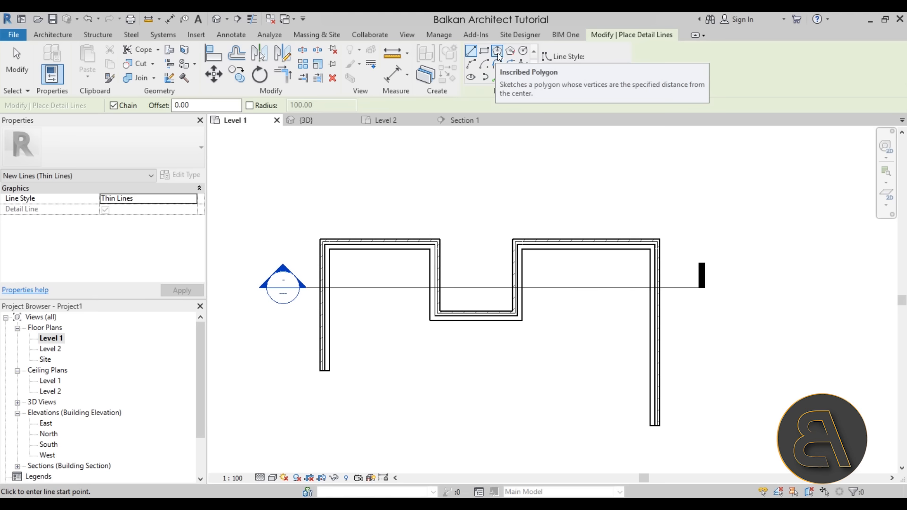
{"action": "left_click", "coordinate": [320, 238]}
{"action": "left_click", "coordinate": [320, 203]}
- Draw a wavy spline detail line above the walls and connect its right end to the upper-right wall corner with a vertical line about 216 long
{"action": "left_click", "coordinate": [524, 65]}
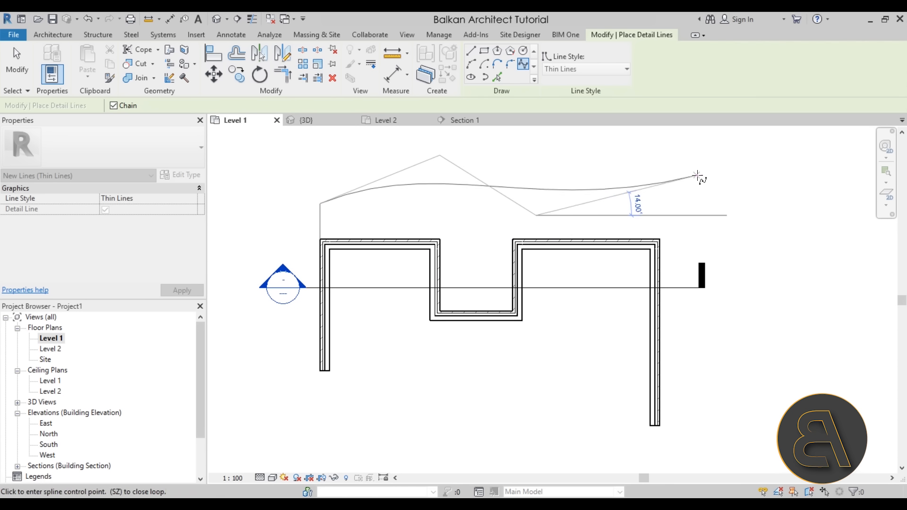
{"action": "left_click", "coordinate": [660, 180]}
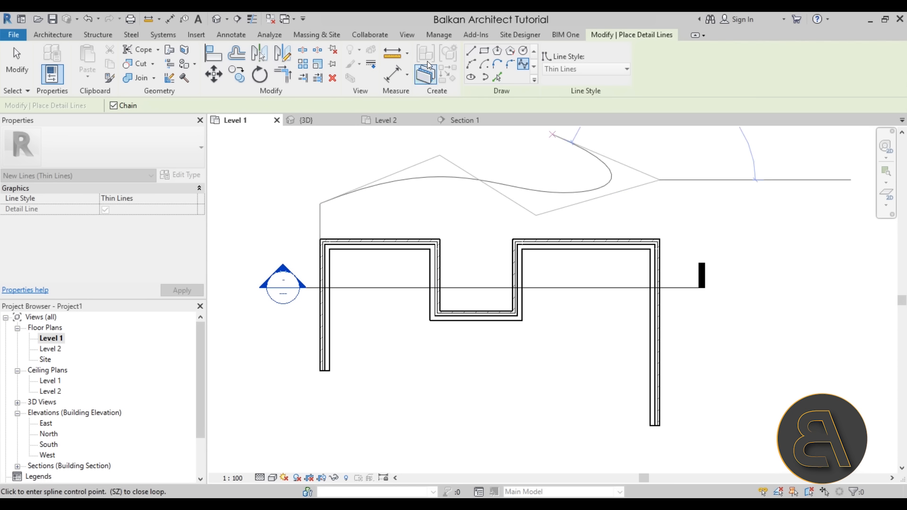
{"action": "left_click", "coordinate": [472, 50]}
{"action": "left_click", "coordinate": [660, 180]}
{"action": "left_click", "coordinate": [660, 239]}
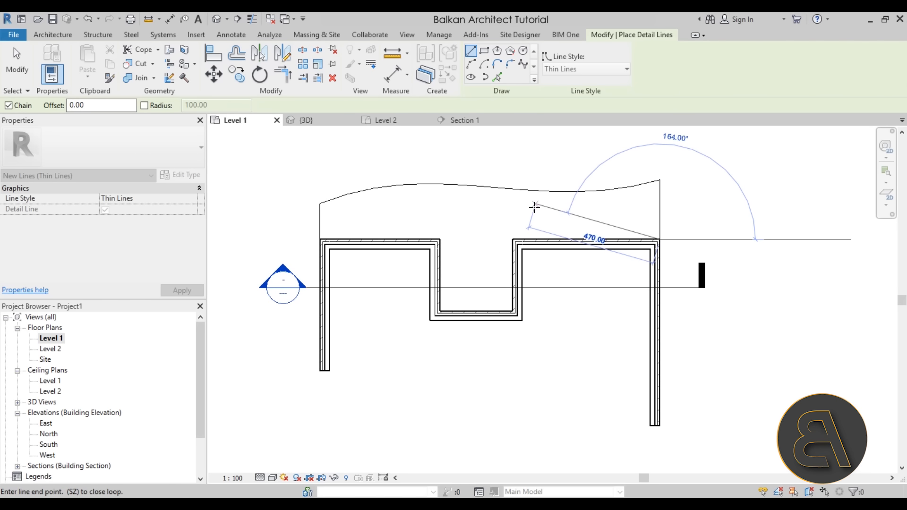
{"action": "key", "text": "Escape"}
{"action": "key", "text": "Escape"}
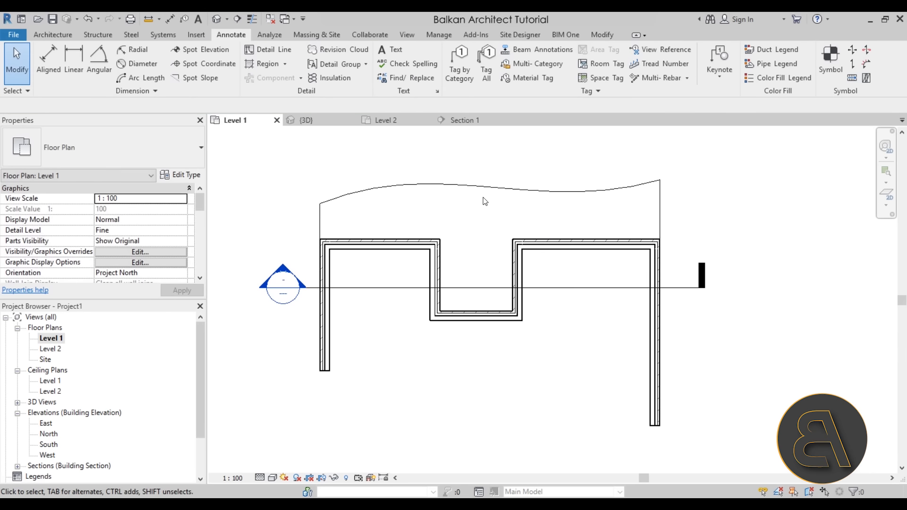
- Check whether the detail lines appear in the 3D view, and return to the Level 1 plan
{"action": "middle_click_drag", "start_coordinate": [483, 201], "coordinate": [479, 221]}
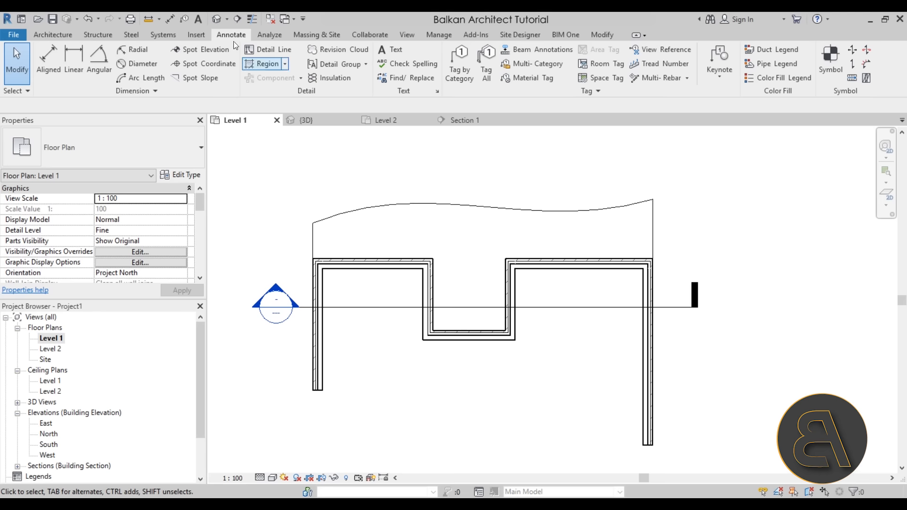
{"action": "left_click", "coordinate": [303, 120]}
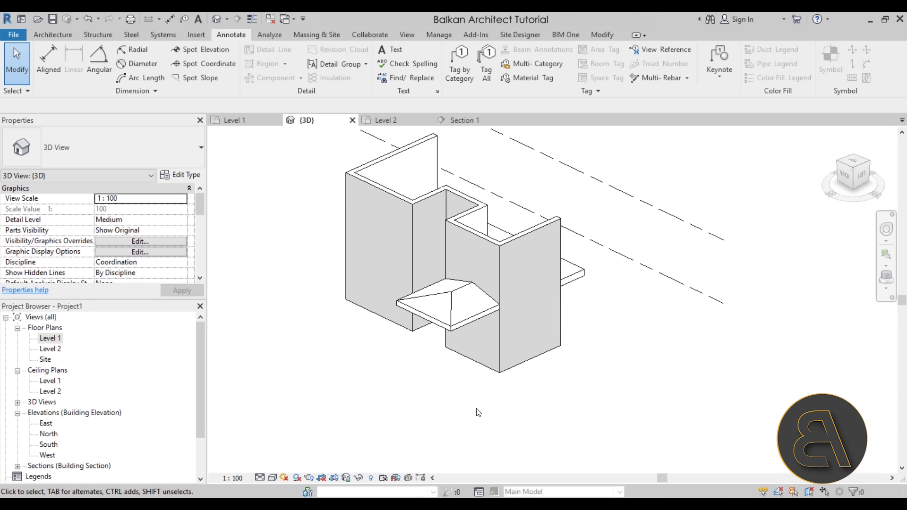
{"action": "left_click", "coordinate": [252, 121]}
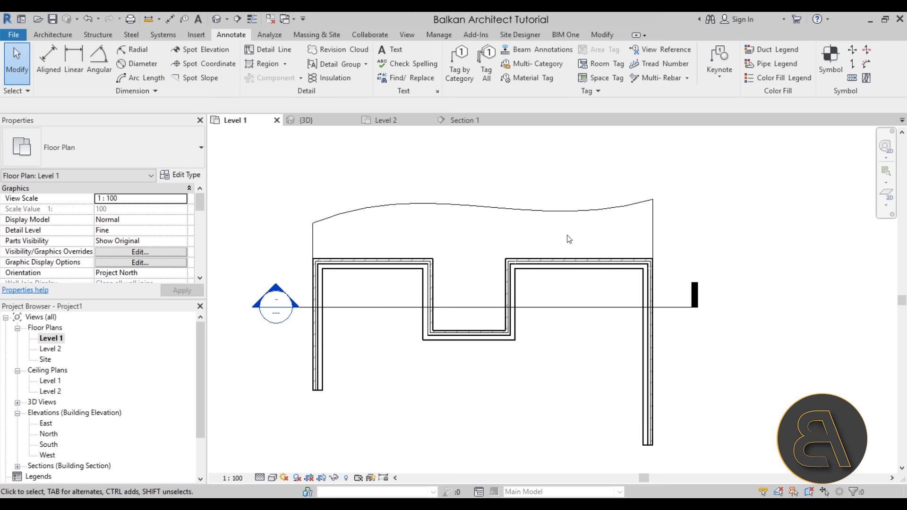
- Review the line styles available for the vertical detail line at the spline's right end without changing its style
{"action": "left_click", "coordinate": [654, 235]}
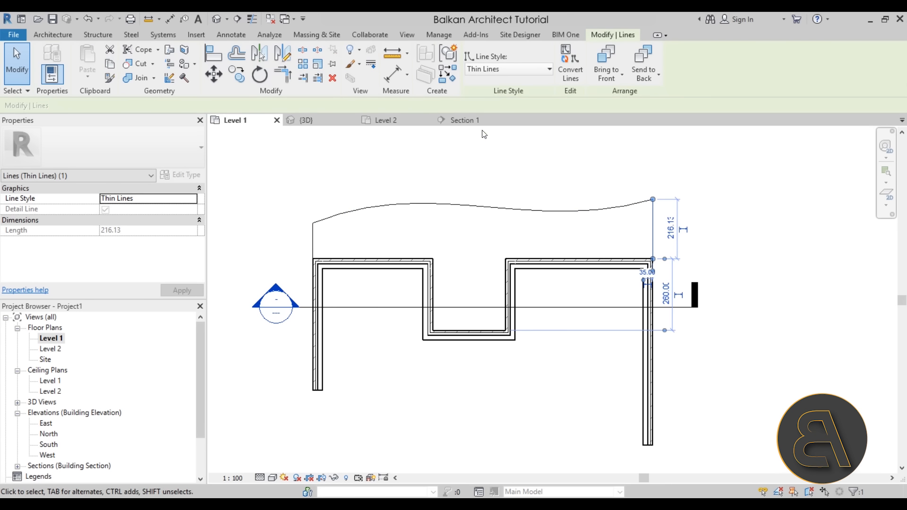
{"action": "left_click", "coordinate": [510, 70]}
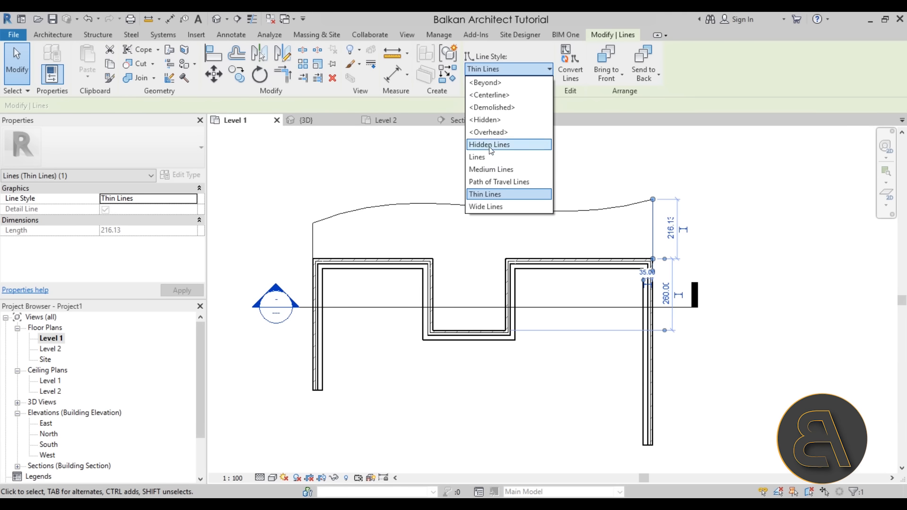
{"action": "left_click", "coordinate": [575, 175]}
{"action": "left_click", "coordinate": [581, 182]}
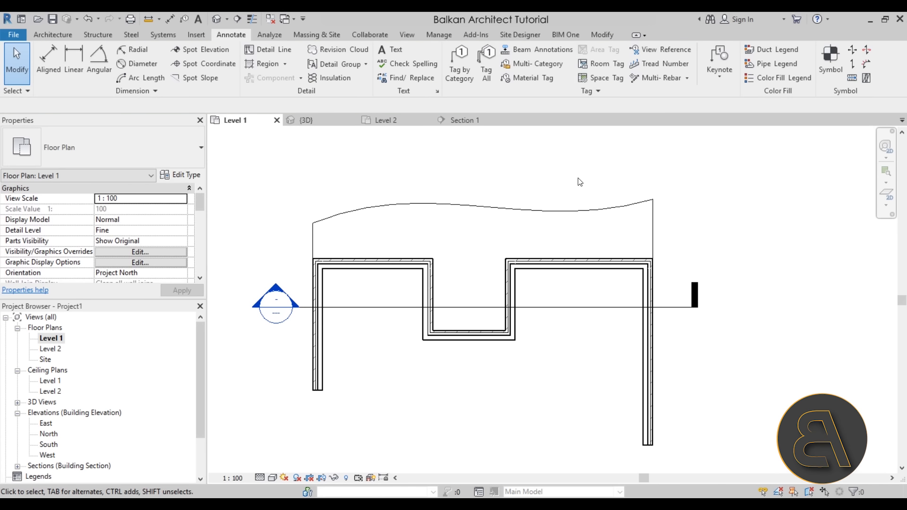
- Open the Line Styles settings, review the subcategories of Lines, and view the New Subcategory options without creating one
{"action": "left_click", "coordinate": [440, 35]}
{"action": "left_click", "coordinate": [385, 82]}
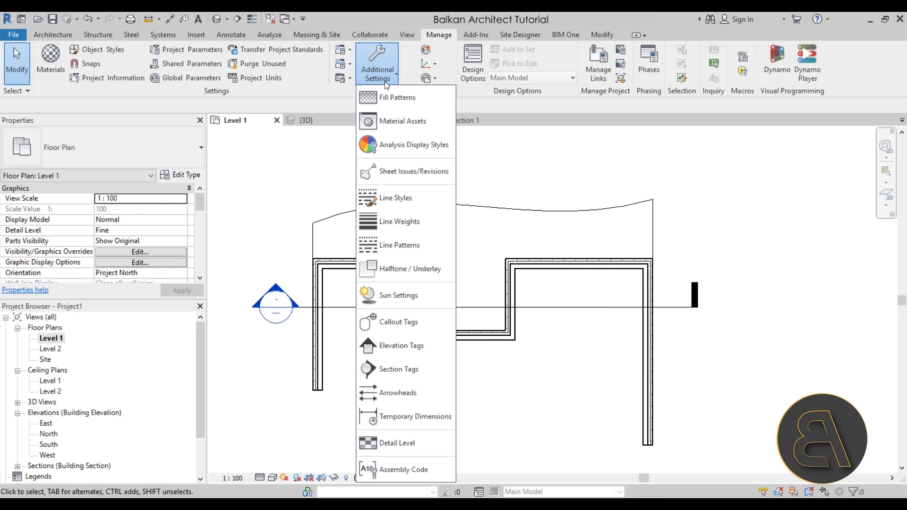
{"action": "left_click", "coordinate": [410, 203]}
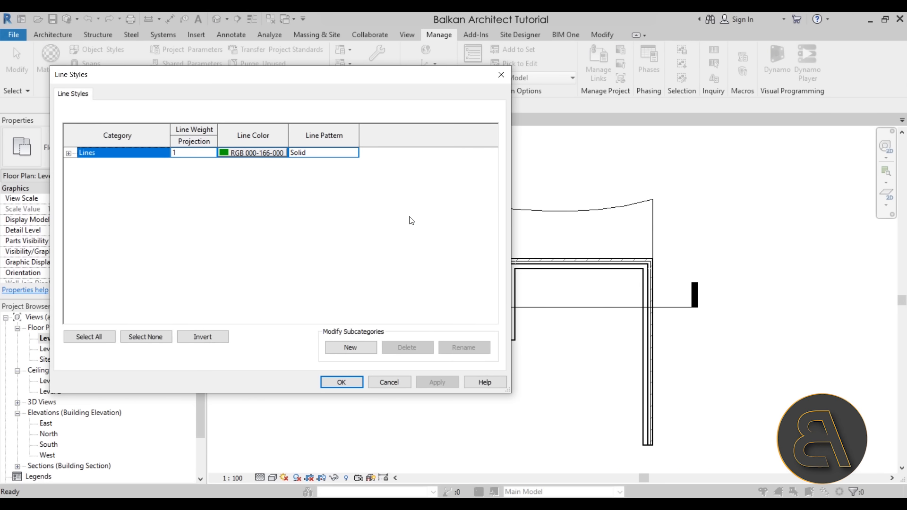
{"action": "left_click", "coordinate": [69, 153]}
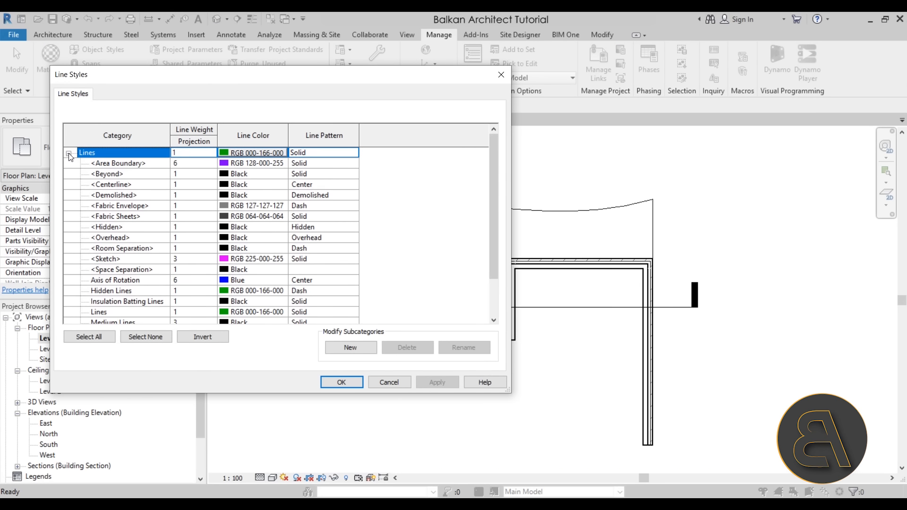
{"action": "scroll", "coordinate": [143, 194], "scroll_direction": "down", "scroll_amount": 2}
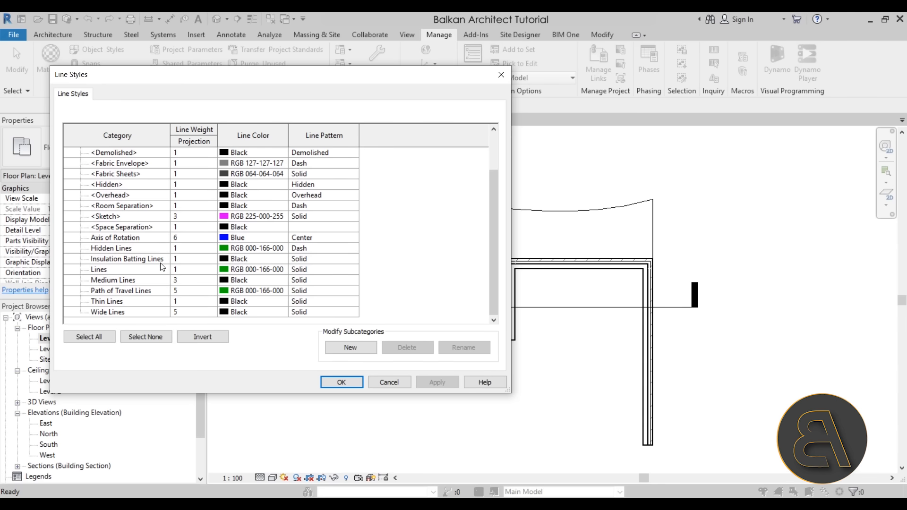
{"action": "scroll", "coordinate": [150, 289], "scroll_direction": "up", "scroll_amount": 2}
{"action": "scroll", "coordinate": [171, 199], "scroll_direction": "down", "scroll_amount": 2}
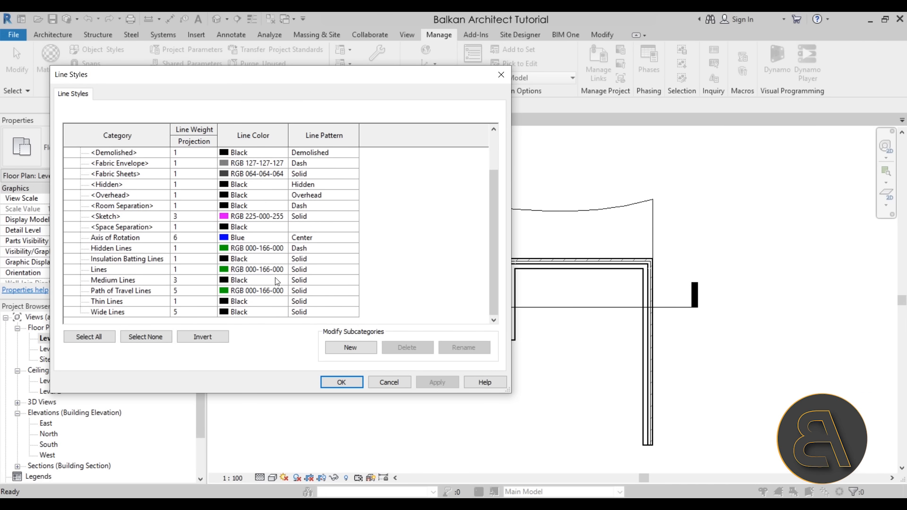
{"action": "left_click", "coordinate": [352, 347]}
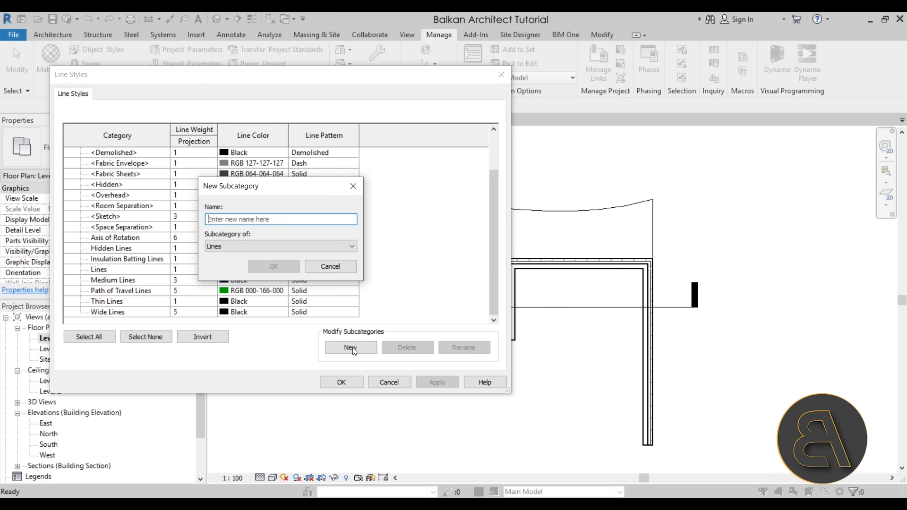
{"action": "left_click", "coordinate": [349, 266]}
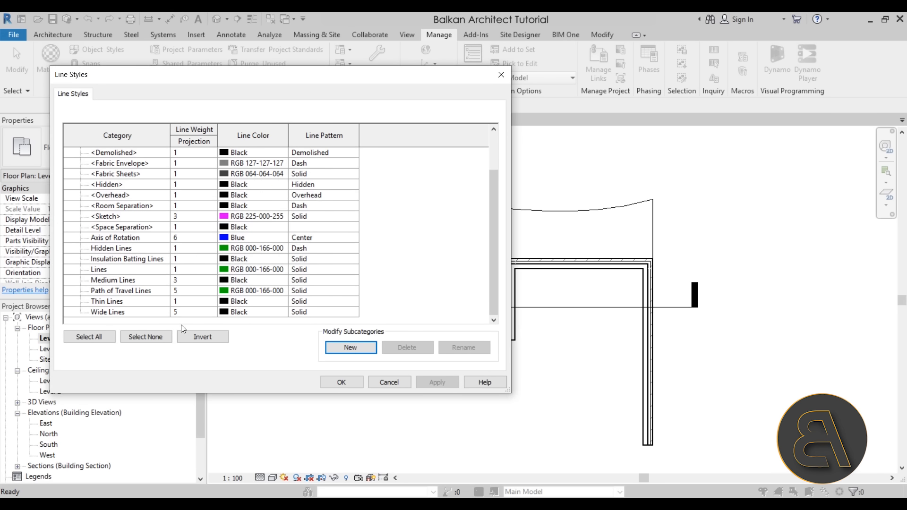
- Examine the line pattern and line weight options of the Lines subcategory, and close Line Styles without saving changes
{"action": "left_click", "coordinate": [350, 269]}
{"action": "left_click", "coordinate": [353, 269]}
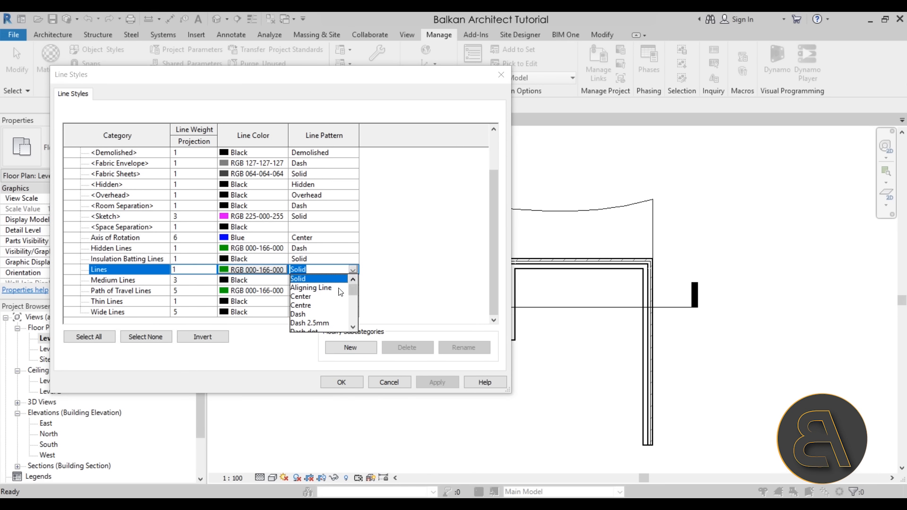
{"action": "left_click", "coordinate": [356, 272]}
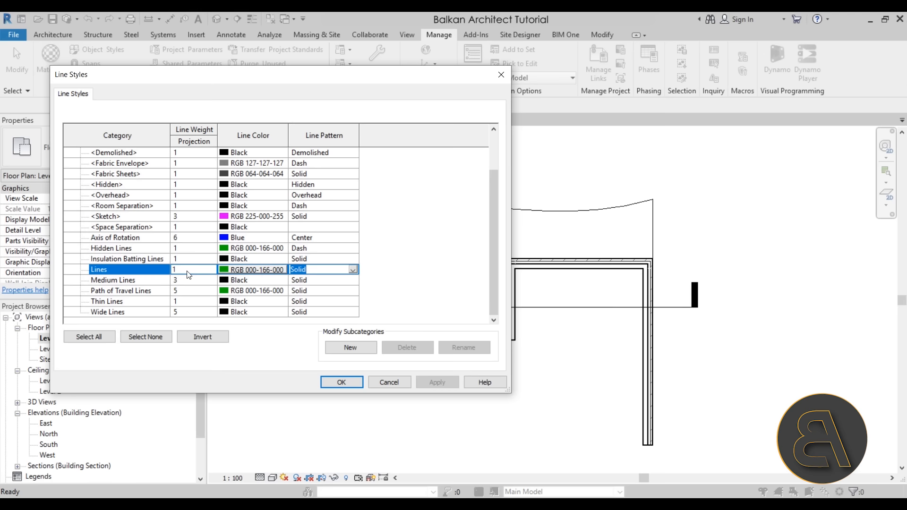
{"action": "left_click", "coordinate": [188, 272]}
{"action": "left_click", "coordinate": [211, 269]}
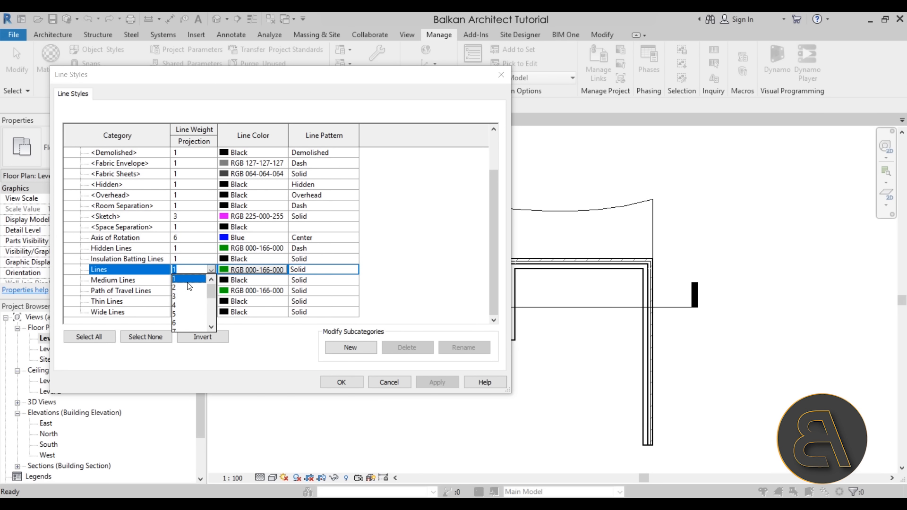
{"action": "scroll", "coordinate": [192, 319], "scroll_direction": "down", "scroll_amount": 4}
{"action": "scroll", "coordinate": [189, 321], "scroll_direction": "up", "scroll_amount": 4}
{"action": "left_click", "coordinate": [211, 271]}
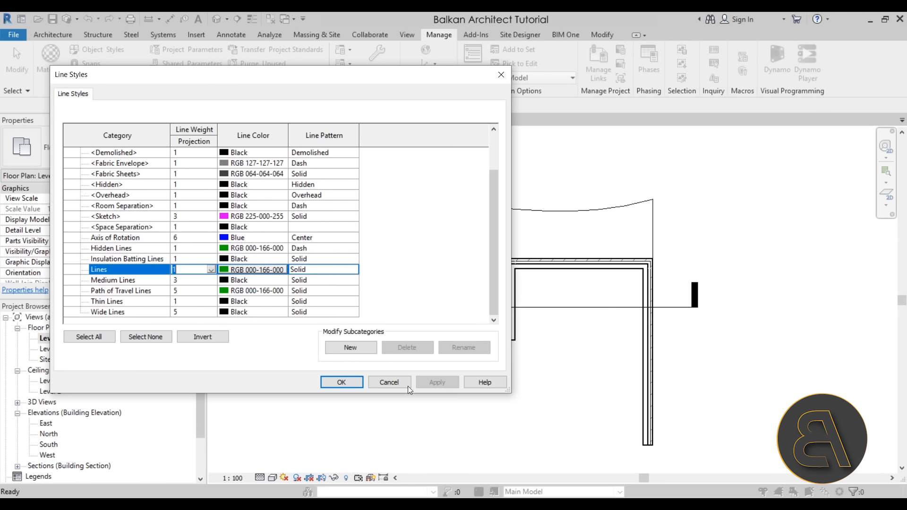
{"action": "left_click", "coordinate": [390, 384]}
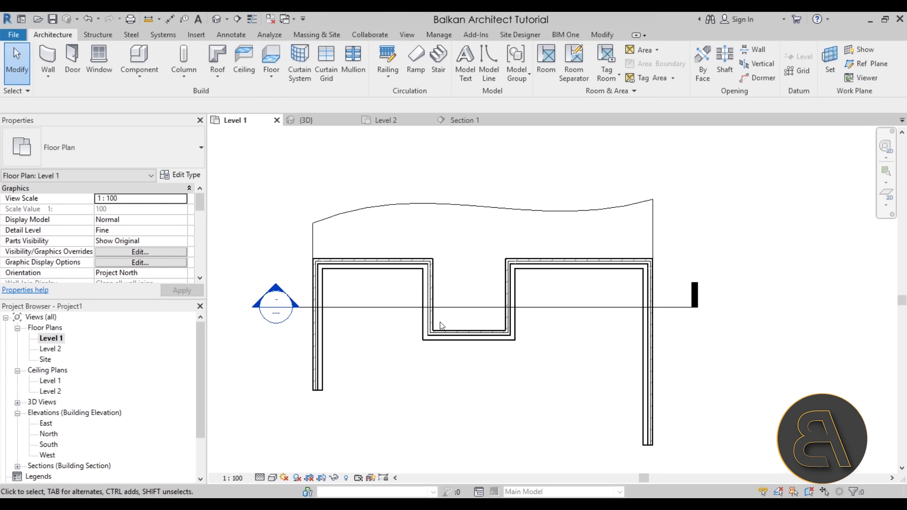
- Inspect the material layers and line thicknesses of the exterior wall at the upper-left corner of the Level 1 plan
{"action": "scroll", "coordinate": [369, 283], "scroll_direction": "up", "scroll_amount": 3}
{"action": "scroll", "coordinate": [367, 283], "scroll_direction": "up", "scroll_amount": 5}
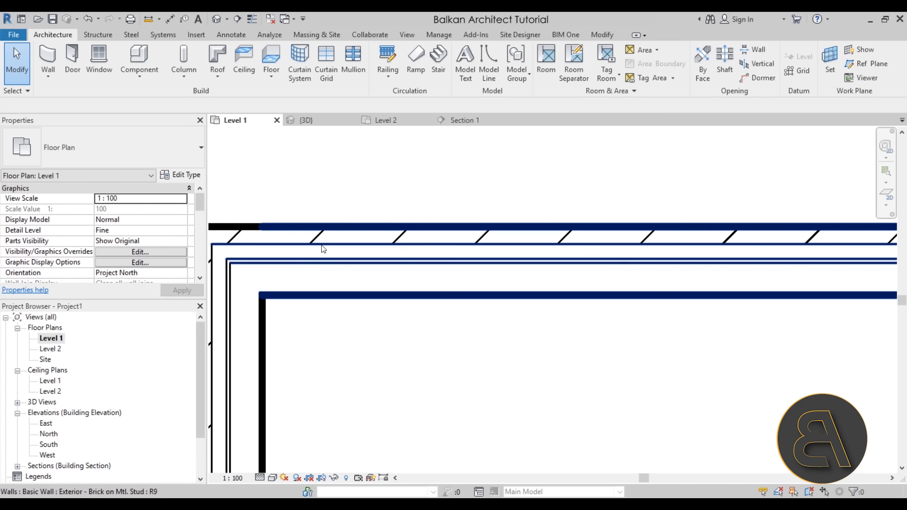
{"action": "scroll", "coordinate": [348, 249], "scroll_direction": "up", "scroll_amount": 2}
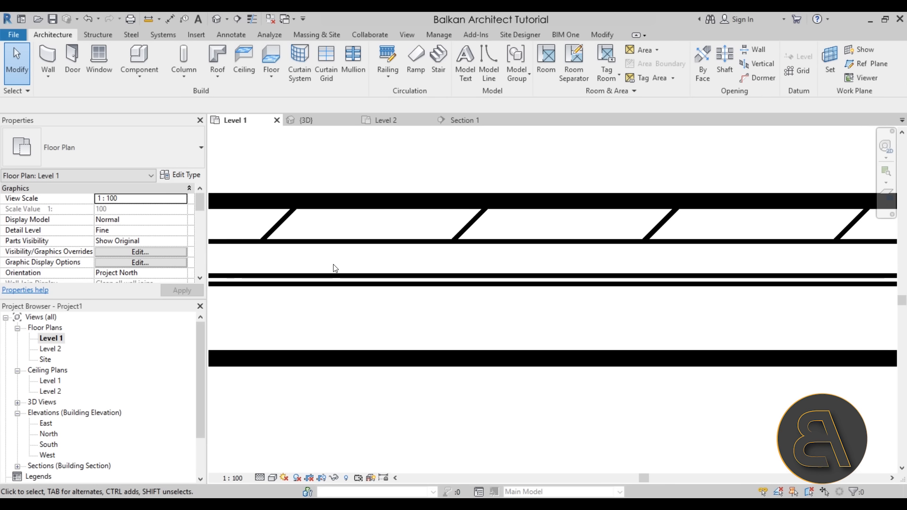
{"action": "scroll", "coordinate": [449, 263], "scroll_direction": "down", "scroll_amount": 5}
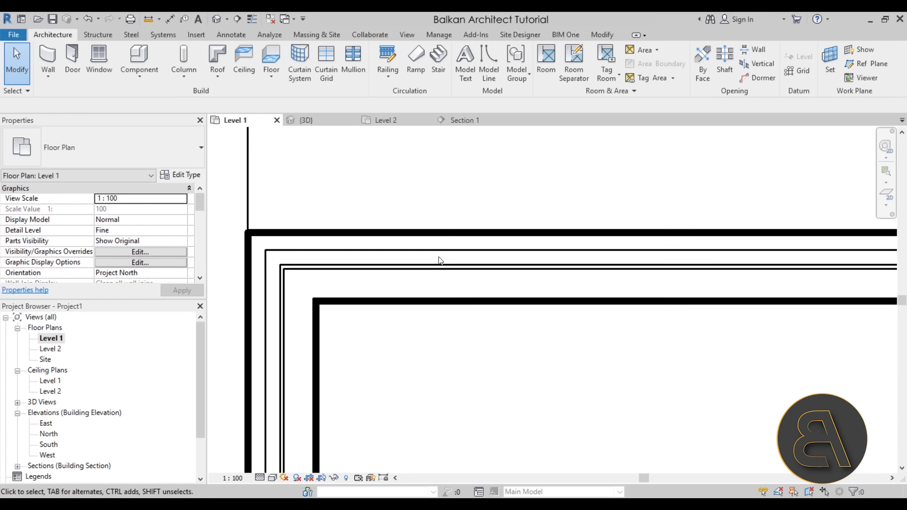
{"action": "middle_click_drag", "start_coordinate": [354, 263], "coordinate": [327, 263]}
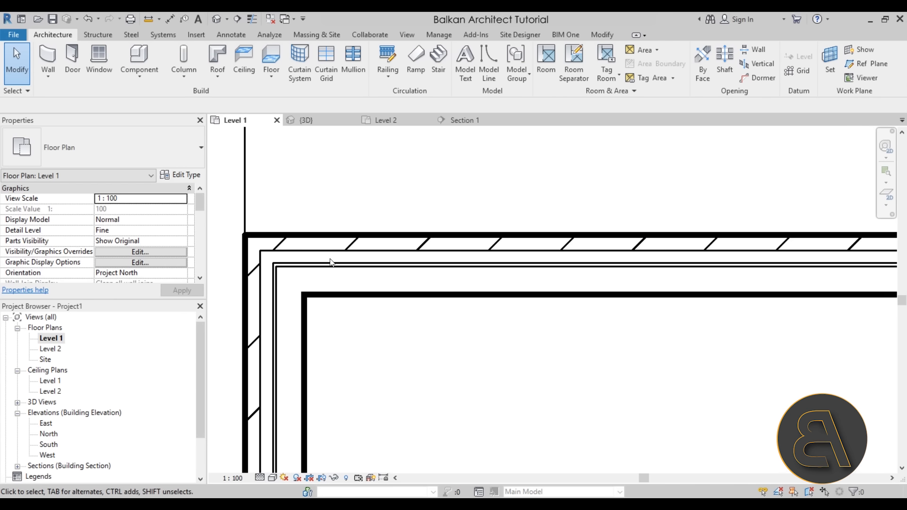
{"action": "left_click", "coordinate": [346, 235]}
{"action": "left_click", "coordinate": [410, 353]}
- Set the Level 1 plan's detail level to Fine and measure the width of the cavity layer behind the upper exterior wall's brick
{"action": "left_click", "coordinate": [260, 478]}
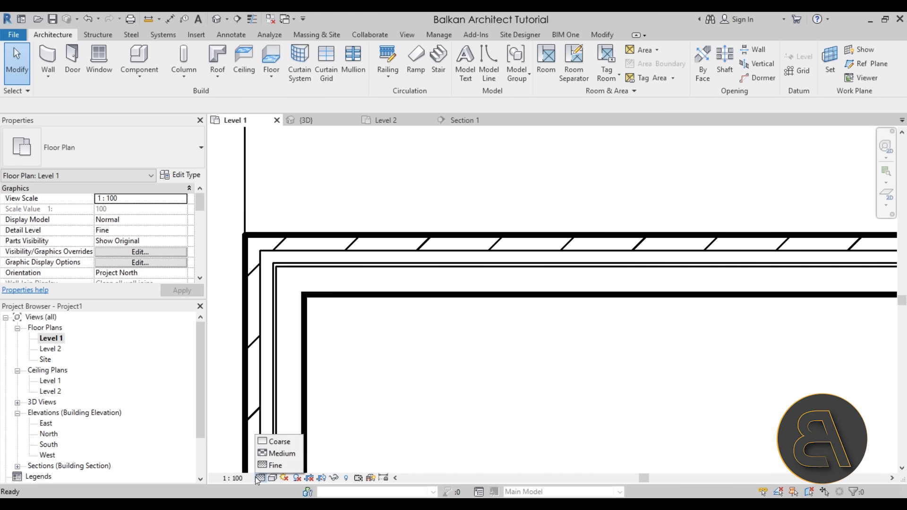
{"action": "left_click", "coordinate": [277, 466]}
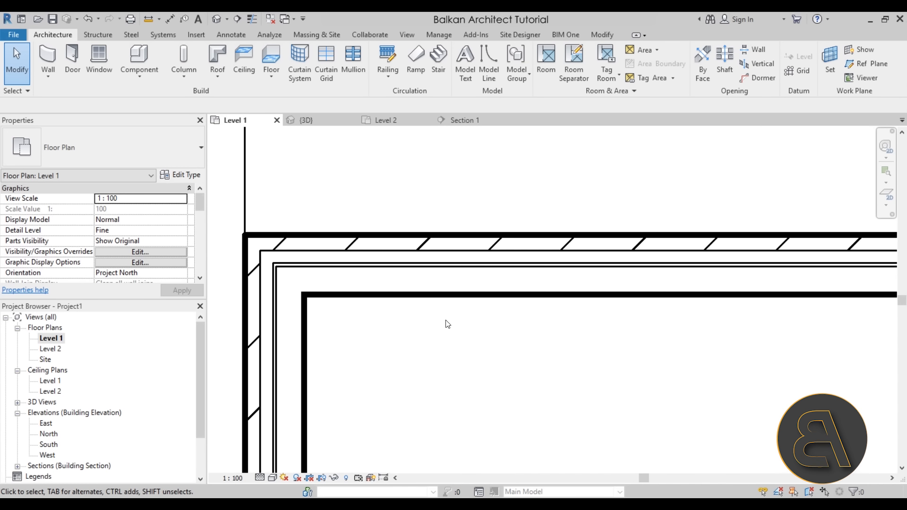
{"action": "left_click", "coordinate": [233, 33]}
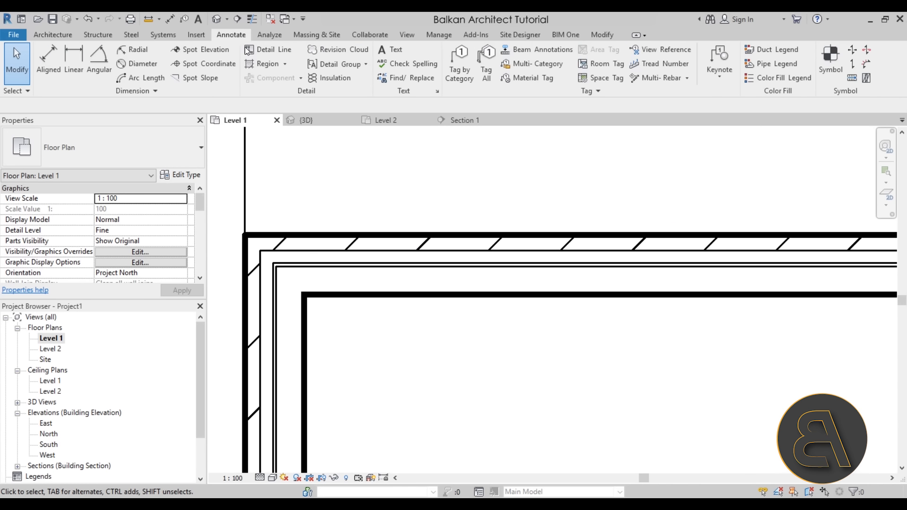
{"action": "left_click", "coordinate": [339, 78]}
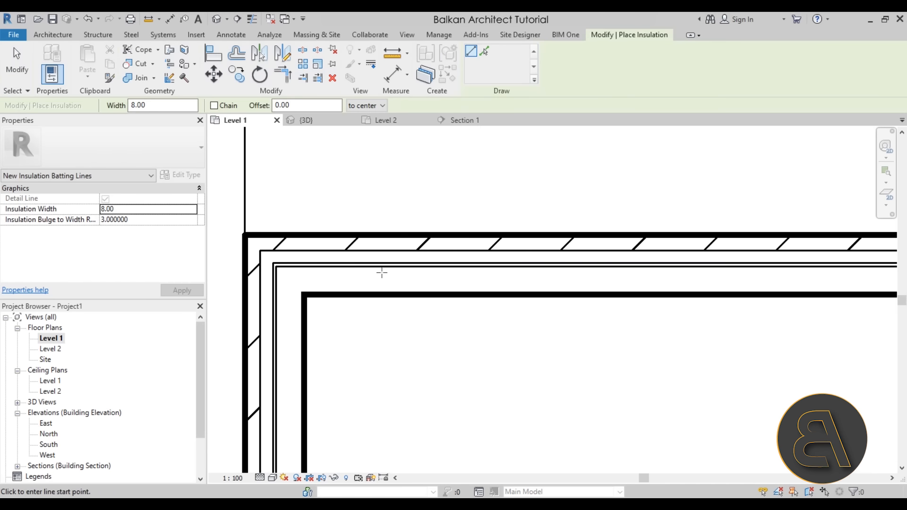
{"action": "scroll", "coordinate": [326, 268], "scroll_direction": "up", "scroll_amount": 4}
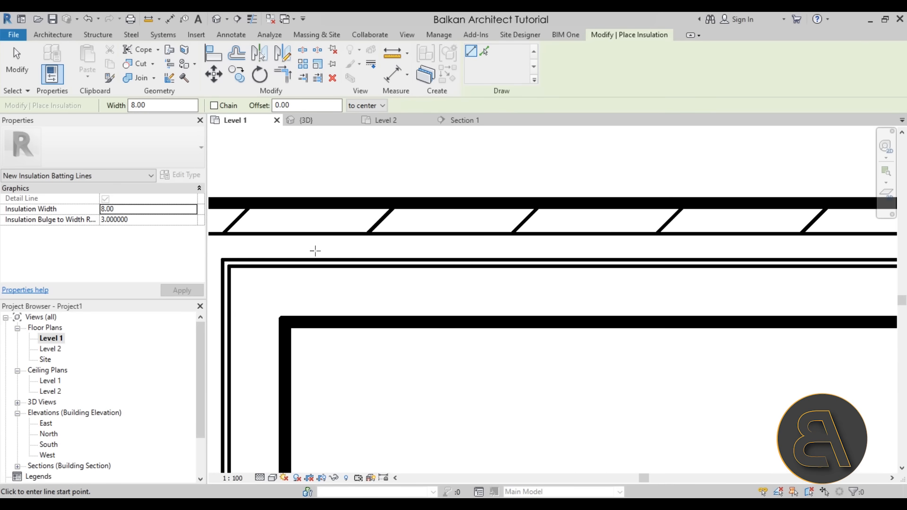
{"action": "scroll", "coordinate": [395, 249], "scroll_direction": "up", "scroll_amount": 2}
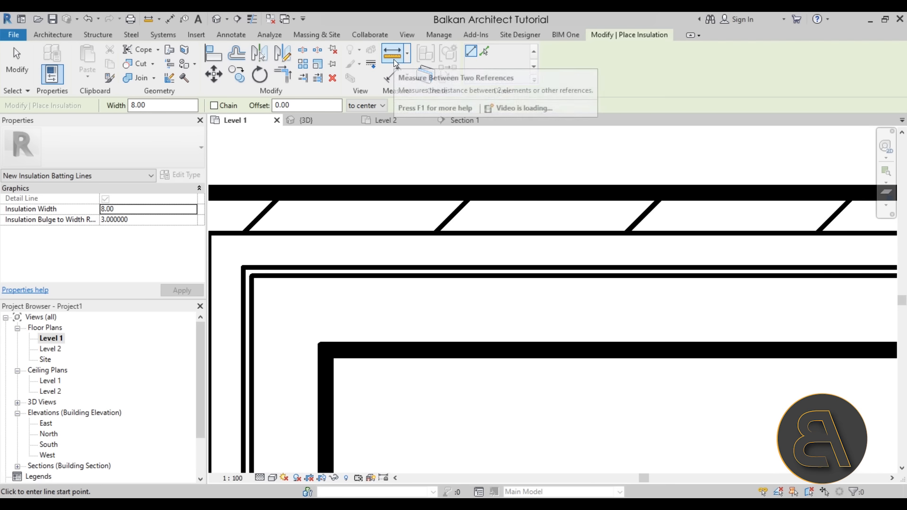
{"action": "left_click", "coordinate": [395, 72]}
{"action": "left_click", "coordinate": [391, 267]}
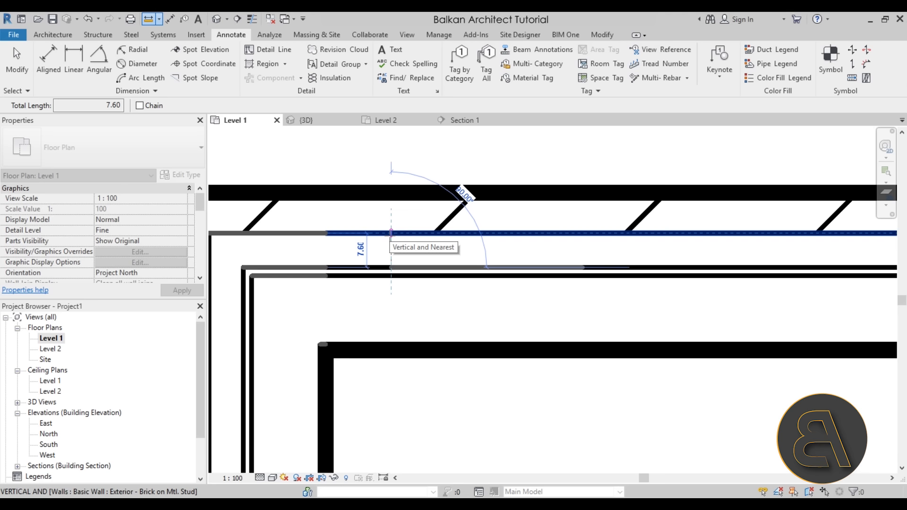
{"action": "key", "text": "Escape"}
{"action": "key", "text": "Escape"}
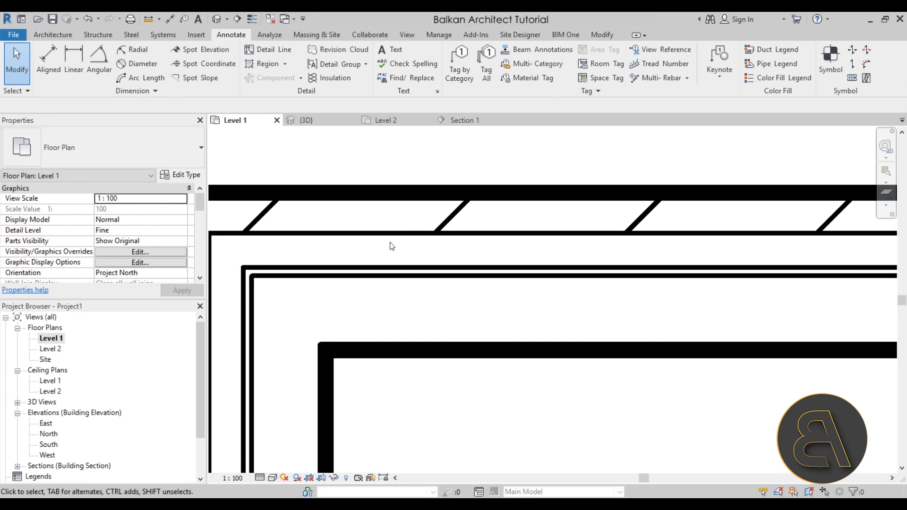
- Start detail Insulation with an Insulation Width of 7.6 and placement set to near side
{"action": "left_click", "coordinate": [333, 81]}
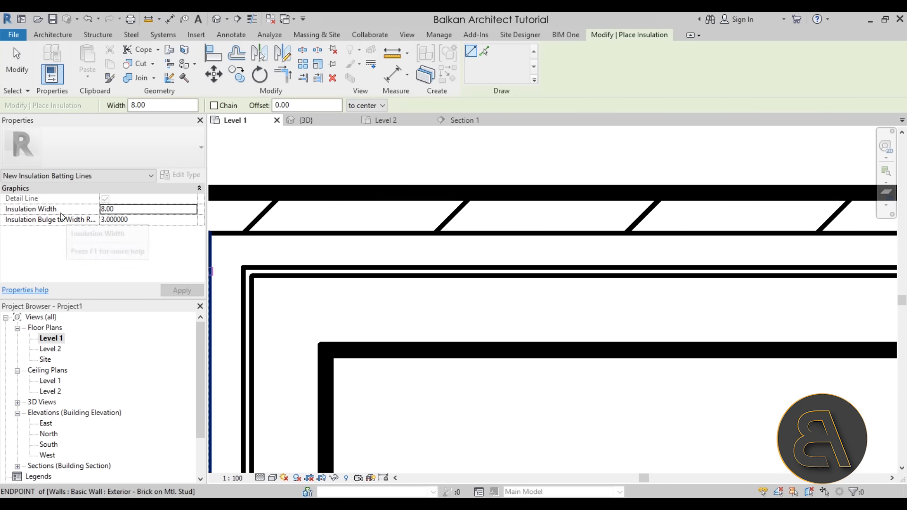
{"action": "left_click", "coordinate": [21, 209]}
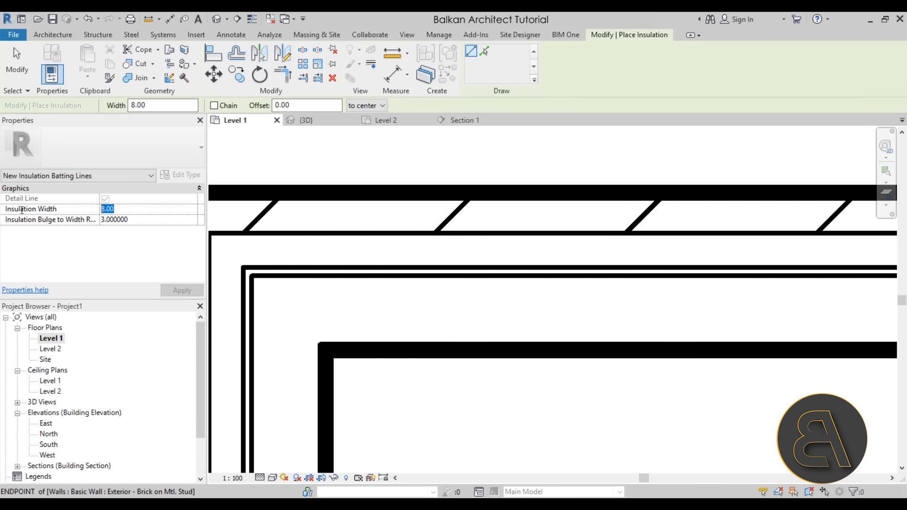
{"action": "type", "text": "7.6"}
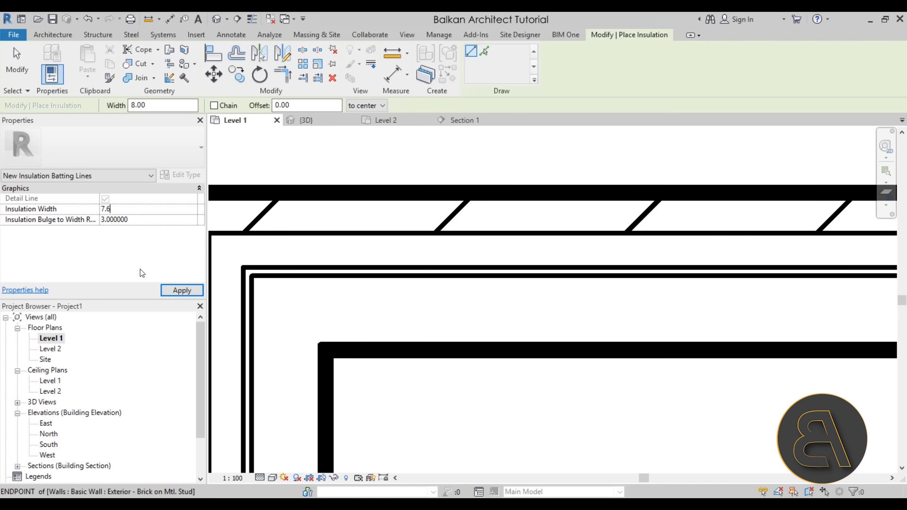
{"action": "left_click", "coordinate": [179, 291]}
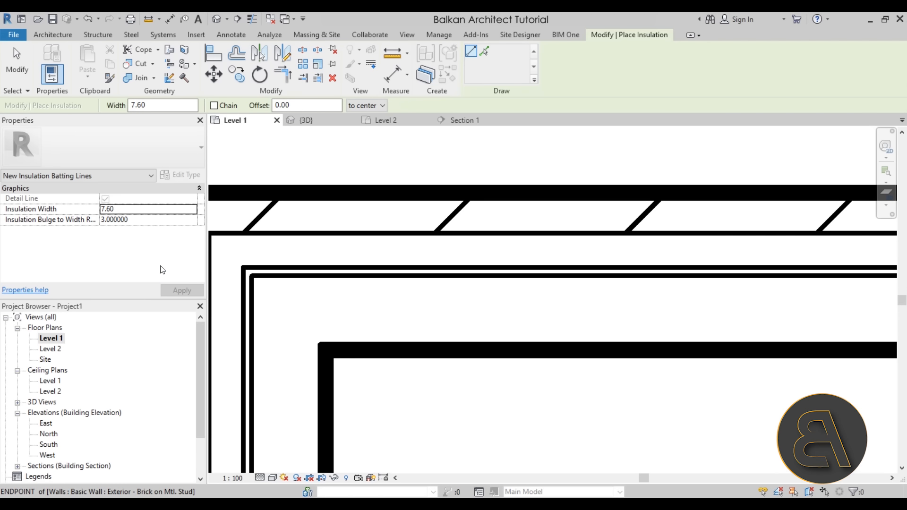
{"action": "left_click", "coordinate": [364, 106]}
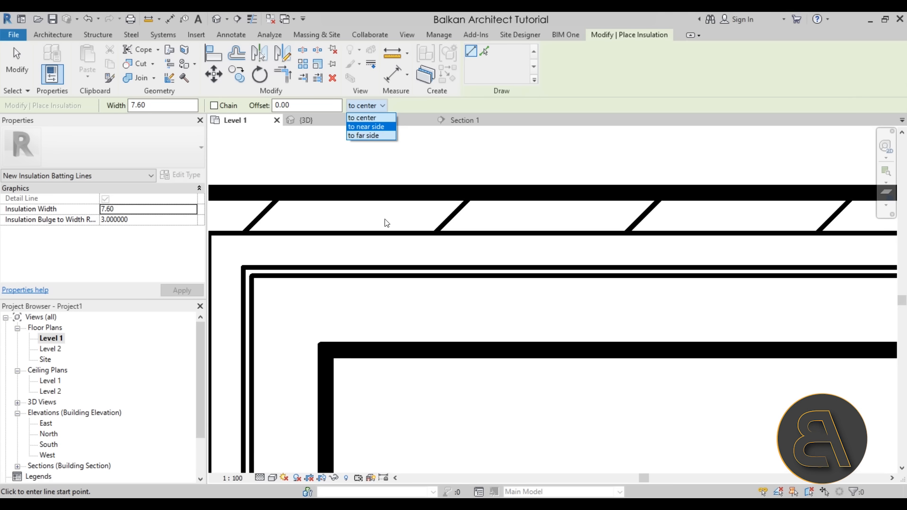
{"action": "left_click", "coordinate": [358, 127]}
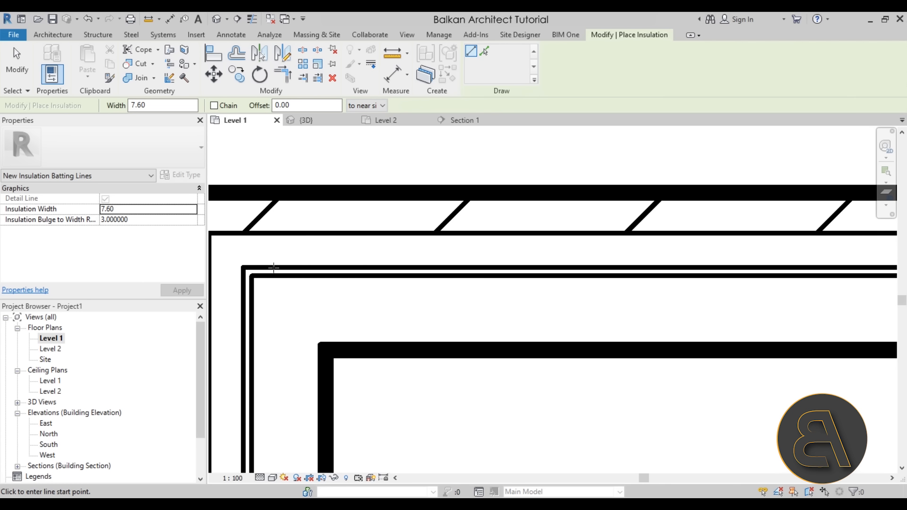
- Draw insulation about 378 long along the inner edge of the upper exterior wall's cavity, ending at the cavity's right-hand corner
{"action": "left_click", "coordinate": [384, 268]}
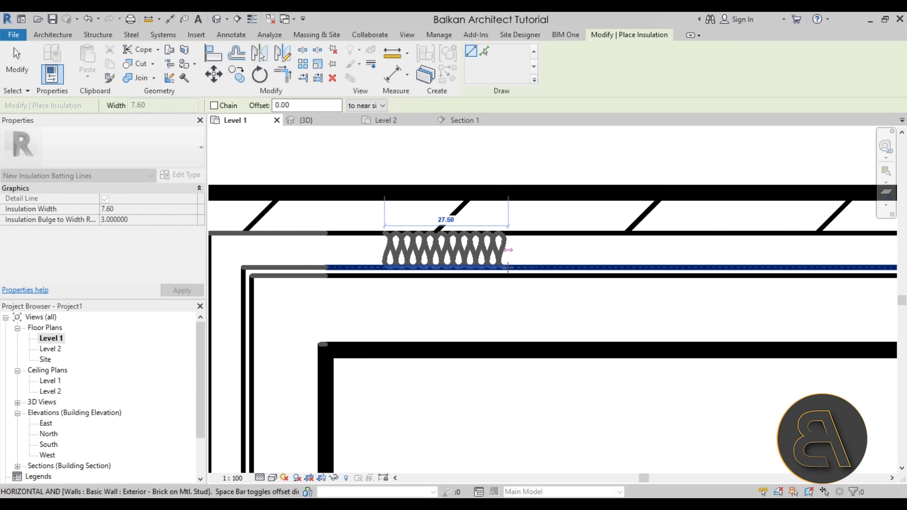
{"action": "scroll", "coordinate": [508, 268], "scroll_direction": "down", "scroll_amount": 5}
{"action": "scroll", "coordinate": [446, 269], "scroll_direction": "up", "scroll_amount": 3}
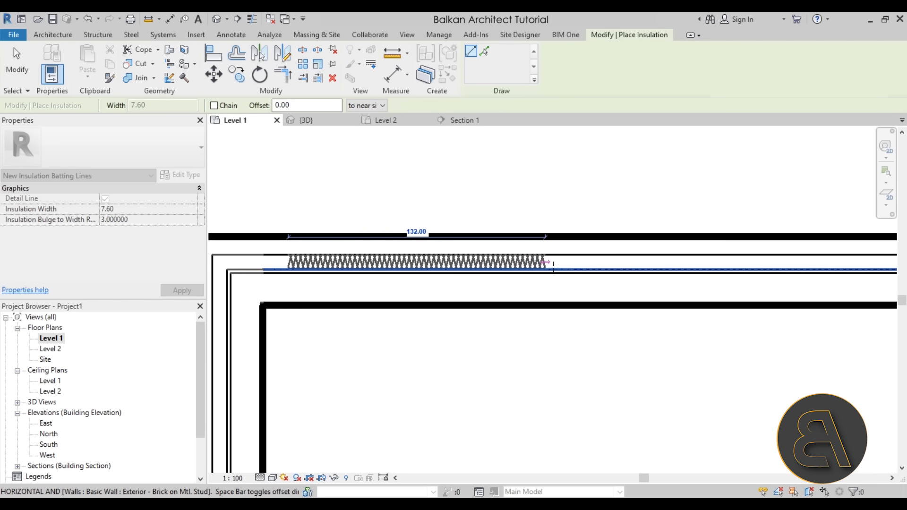
{"action": "middle_click_drag", "start_coordinate": [554, 268], "coordinate": [196, 267]}
{"action": "scroll", "coordinate": [647, 264], "scroll_direction": "up", "scroll_amount": 3}
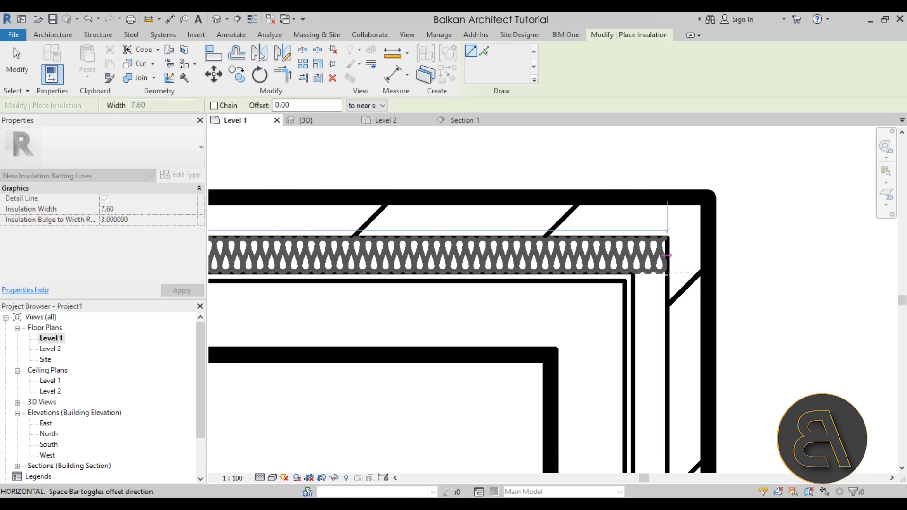
{"action": "left_click", "coordinate": [668, 273]}
{"action": "scroll", "coordinate": [668, 274], "scroll_direction": "down", "scroll_amount": 2}
{"action": "key", "text": "Escape"}
{"action": "key", "text": "Escape"}
- Change the Level 1 plan's view scale to 1:50 and finally to 1:20
{"action": "left_click", "coordinate": [343, 282]}
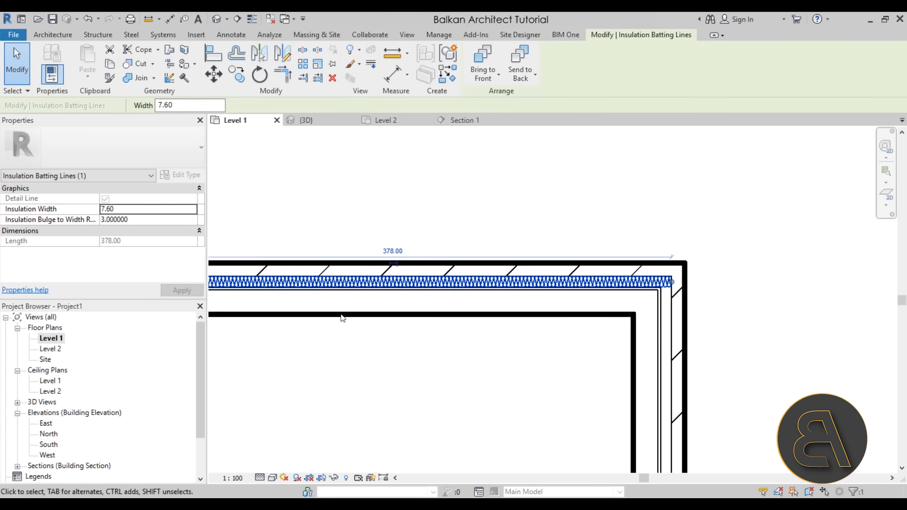
{"action": "middle_click_drag", "start_coordinate": [298, 322], "coordinate": [457, 337]}
{"action": "scroll", "coordinate": [384, 319], "scroll_direction": "up", "scroll_amount": 3}
{"action": "middle_click_drag", "start_coordinate": [299, 319], "coordinate": [435, 316]}
{"action": "scroll", "coordinate": [372, 307], "scroll_direction": "up", "scroll_amount": 1}
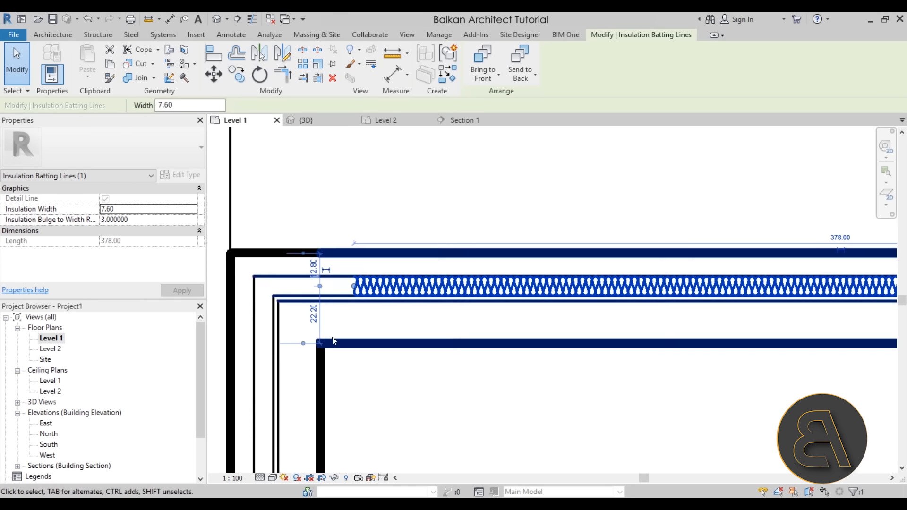
{"action": "left_click", "coordinate": [232, 479]}
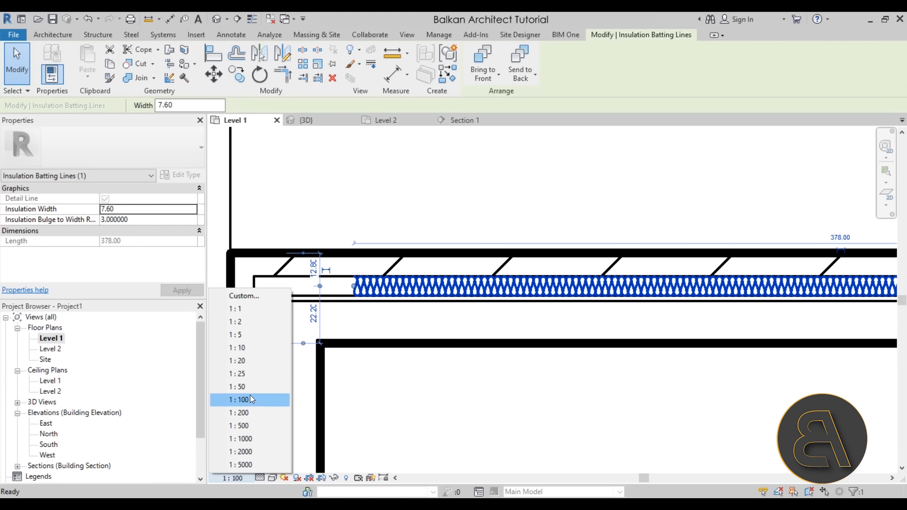
{"action": "left_click", "coordinate": [239, 387]}
{"action": "left_click", "coordinate": [244, 478]}
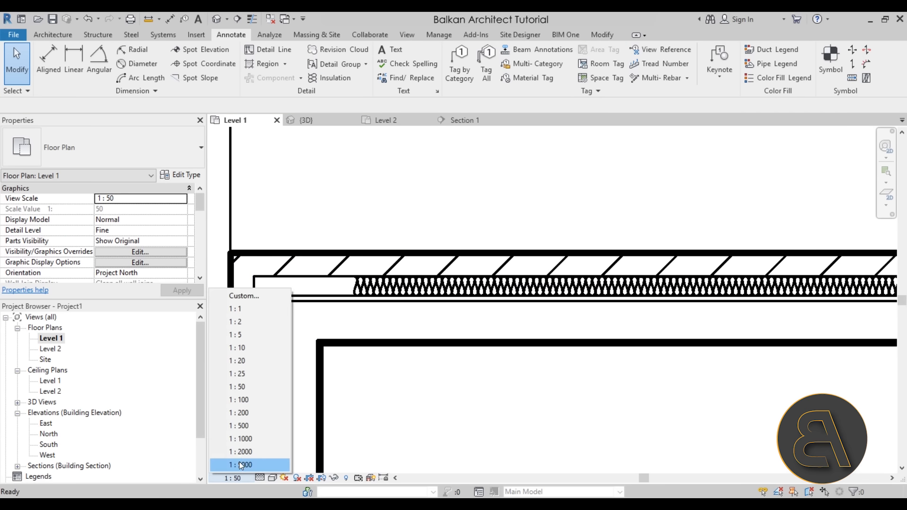
{"action": "left_click", "coordinate": [248, 361]}
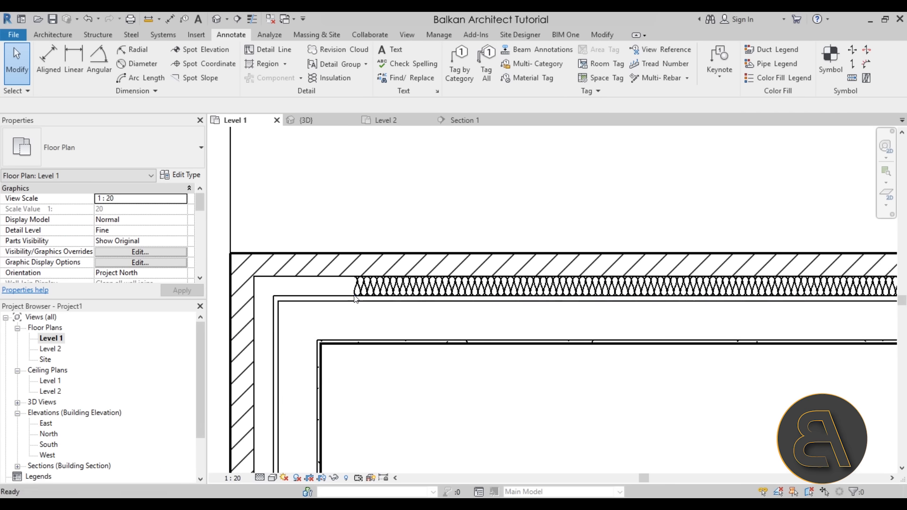
- Inspect the insulation symbol and hatching of the upper exterior wall at the 1:20 scale
{"action": "scroll", "coordinate": [356, 299], "scroll_direction": "up", "scroll_amount": 4}
{"action": "scroll", "coordinate": [369, 296], "scroll_direction": "down", "scroll_amount": 5}
{"action": "scroll", "coordinate": [372, 292], "scroll_direction": "up", "scroll_amount": 3}
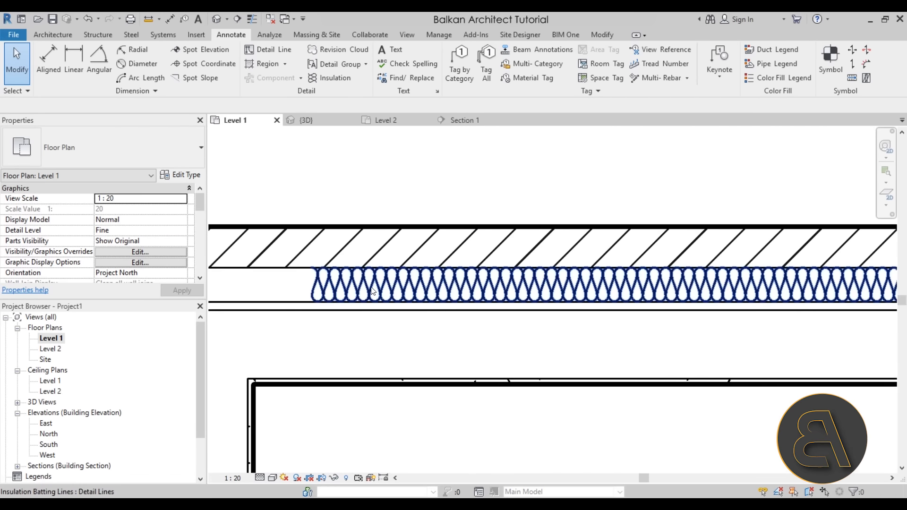
{"action": "scroll", "coordinate": [373, 292], "scroll_direction": "up", "scroll_amount": 1}
{"action": "scroll", "coordinate": [368, 331], "scroll_direction": "down", "scroll_amount": 3}
{"action": "scroll", "coordinate": [527, 429], "scroll_direction": "down", "scroll_amount": 5}
{"action": "middle_click_drag", "start_coordinate": [463, 326], "coordinate": [466, 331]}
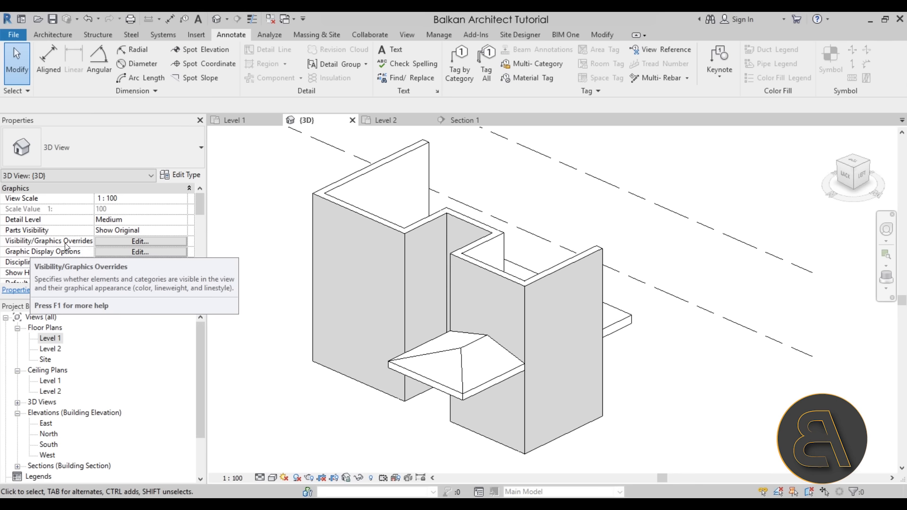
- Open the 3D view's Visibility/Graphic Overrides, review the annotation and model categories, and select the Roofs category
{"action": "left_click", "coordinate": [101, 245]}
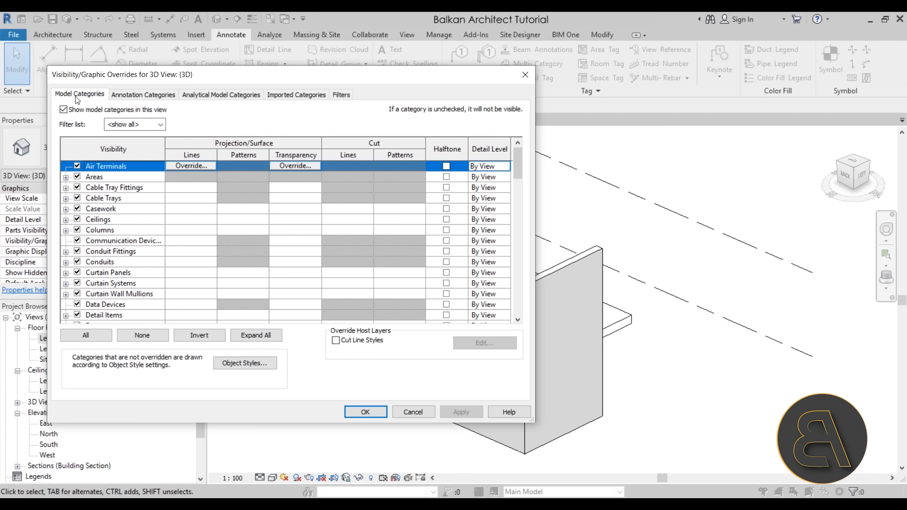
{"action": "left_click", "coordinate": [127, 97]}
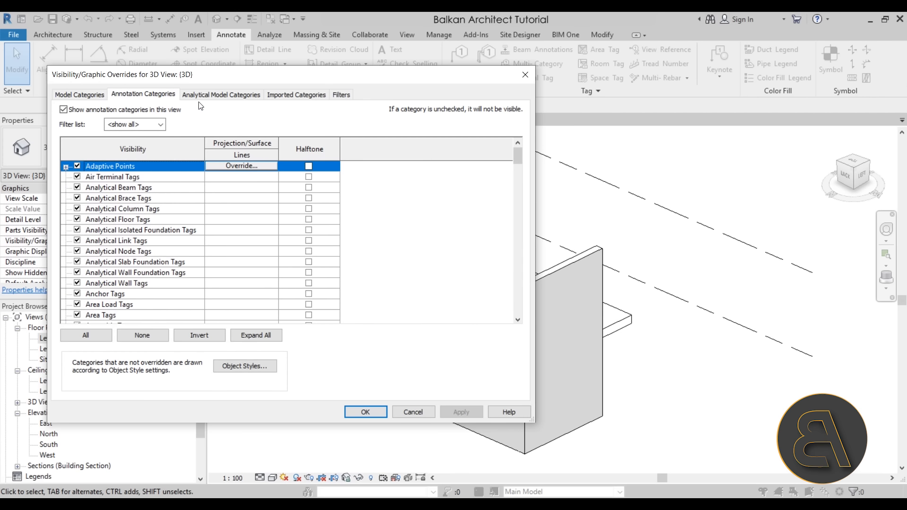
{"action": "left_click", "coordinate": [79, 96]}
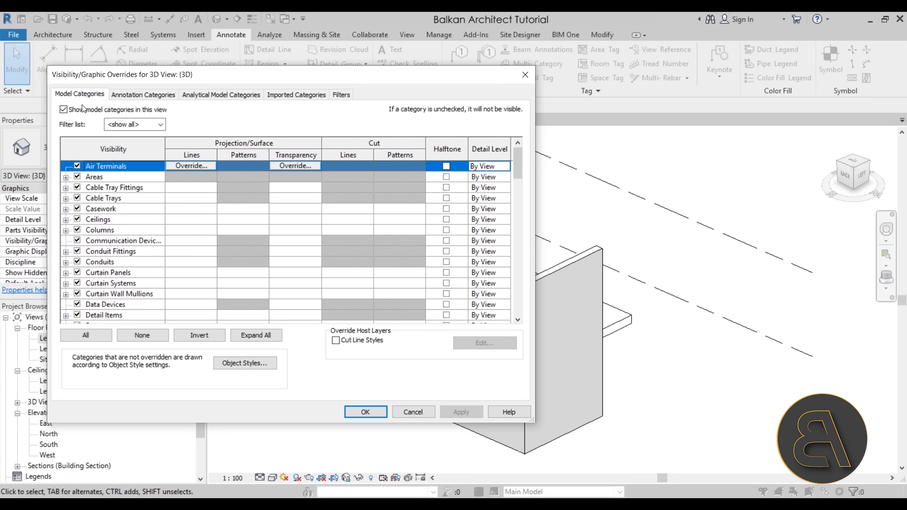
{"action": "left_click_drag", "start_coordinate": [520, 167], "coordinate": [511, 253]}
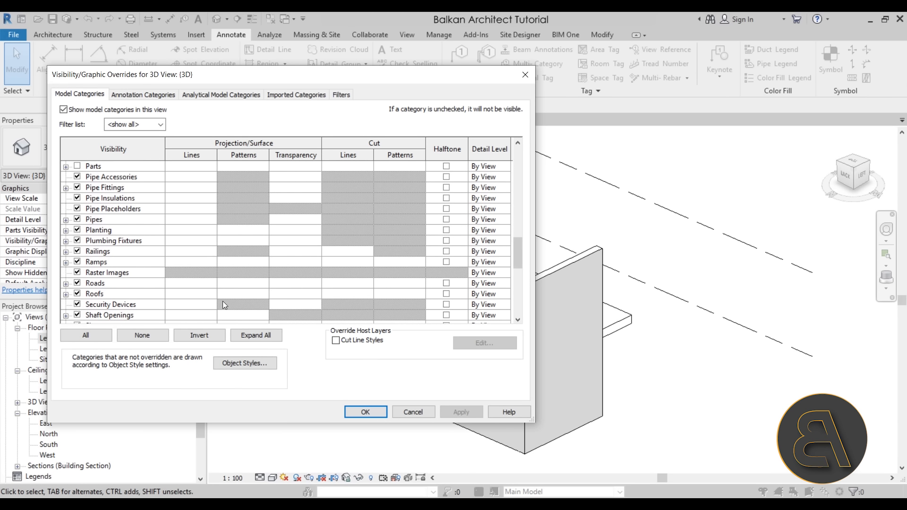
{"action": "left_click", "coordinate": [148, 296]}
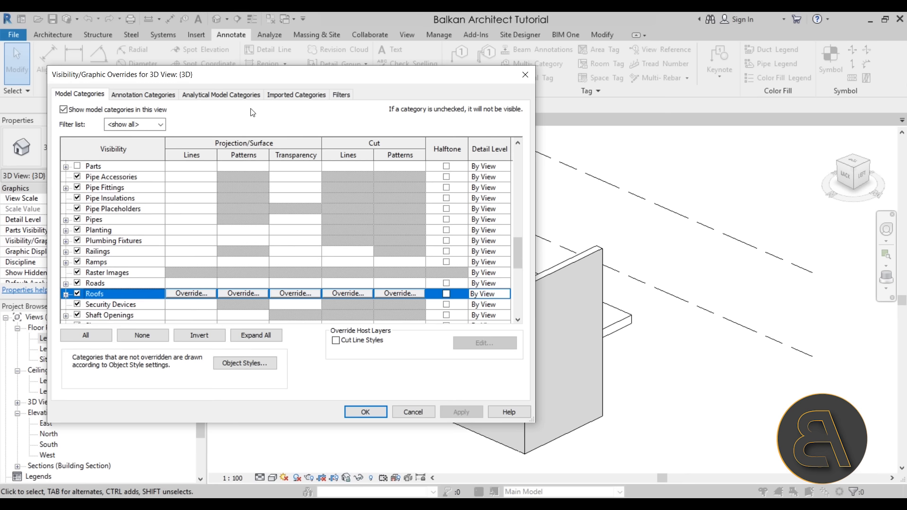
{"action": "mouse_move", "coordinate": [270, 81]}
{"action": "left_mouse_down"}
{"action": "mouse_move", "coordinate": [668, 105]}
{"action": "mouse_move", "coordinate": [706, 158]}
{"action": "mouse_move", "coordinate": [383, 80]}
{"action": "mouse_move", "coordinate": [279, 58]}
{"action": "mouse_move", "coordinate": [268, 64]}
{"action": "left_mouse_up"}
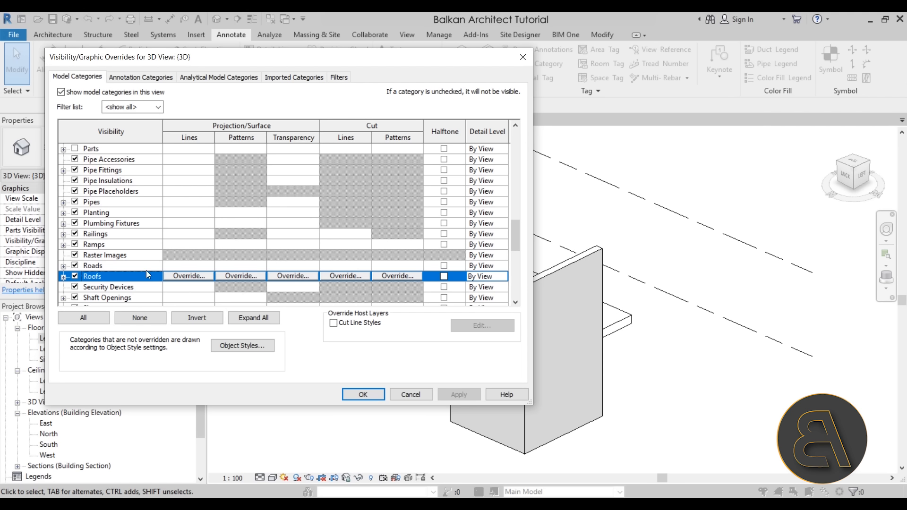
- Override the Roofs category's foreground surface pattern with a solid fill in RGB 255-155-155 and apply it to the 3D view
{"action": "left_click", "coordinate": [240, 276]}
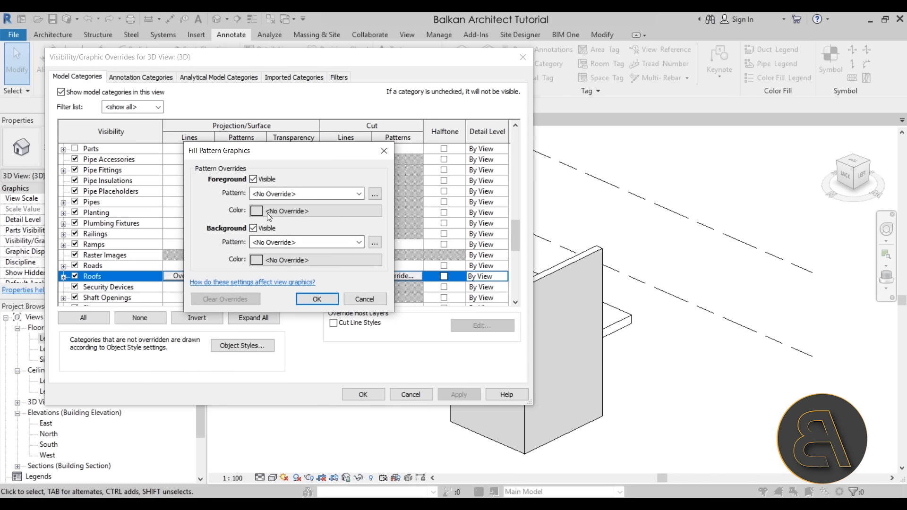
{"action": "left_click", "coordinate": [270, 194]}
{"action": "left_click", "coordinate": [312, 213]}
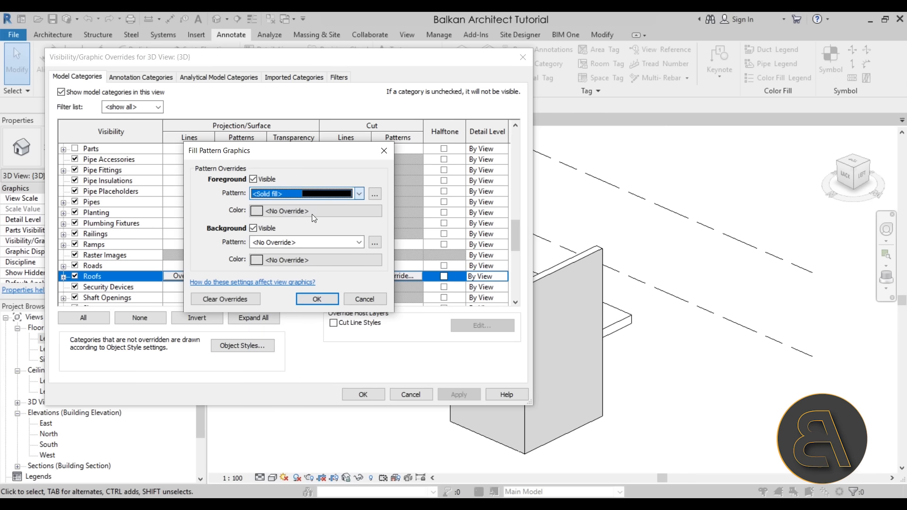
{"action": "left_click", "coordinate": [293, 212]}
{"action": "left_click", "coordinate": [165, 147]}
{"action": "left_click_drag", "start_coordinate": [424, 171], "coordinate": [424, 165]}
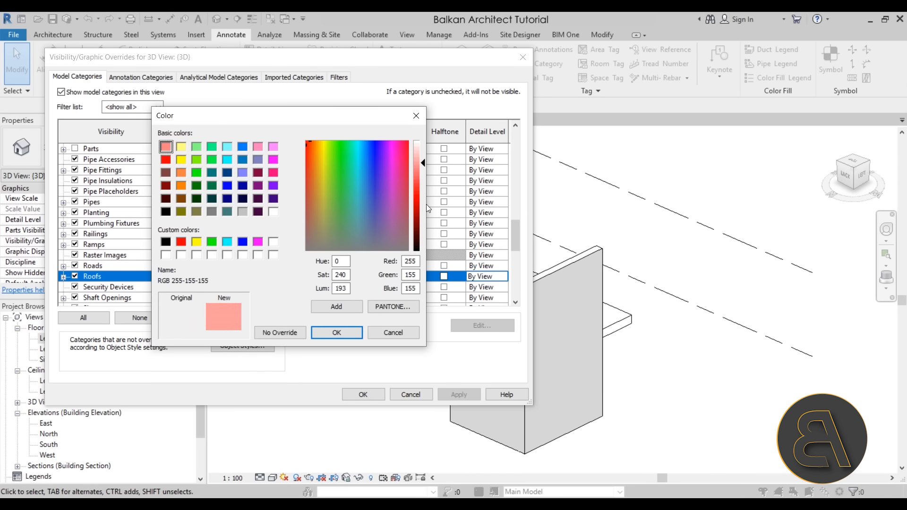
{"action": "left_click", "coordinate": [337, 332]}
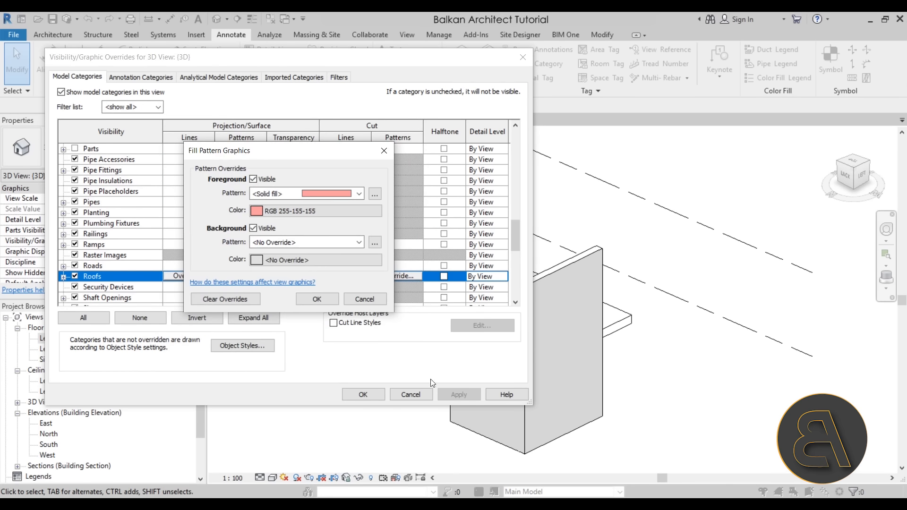
{"action": "left_click", "coordinate": [317, 299]}
{"action": "left_click", "coordinate": [465, 397]}
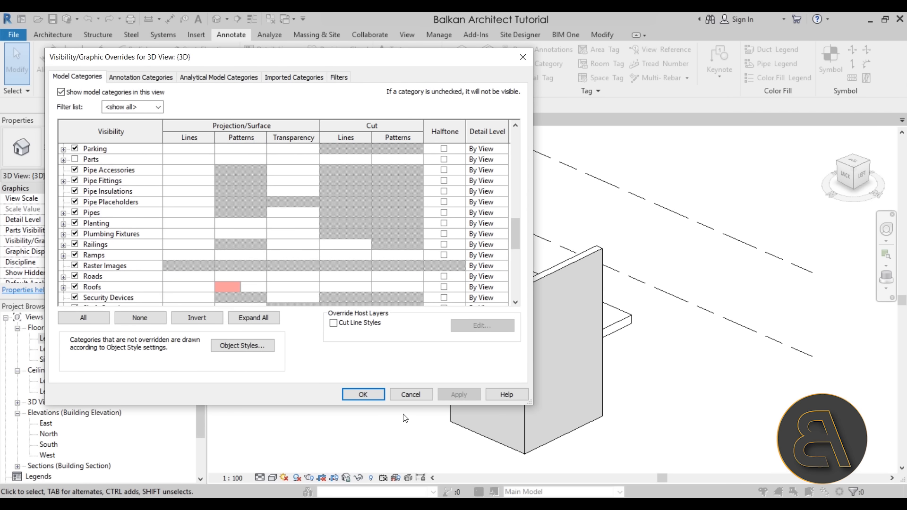
- Confirm the graphic overrides and examine the colour-filled roof between the walls in the 3D view
{"action": "left_click", "coordinate": [365, 395]}
{"action": "scroll", "coordinate": [502, 388], "scroll_direction": "up", "scroll_amount": 5}
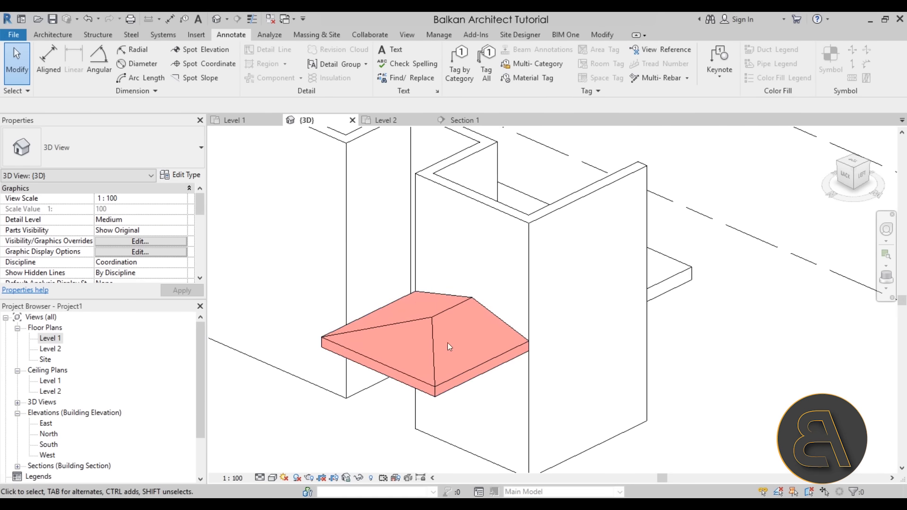
{"action": "scroll", "coordinate": [492, 361], "scroll_direction": "down", "scroll_amount": 3}
{"action": "scroll", "coordinate": [451, 411], "scroll_direction": "down", "scroll_amount": 1}
{"action": "middle_click_drag", "start_coordinate": [375, 412], "coordinate": [350, 401]}
{"action": "scroll", "coordinate": [330, 382], "scroll_direction": "up", "scroll_amount": 1}
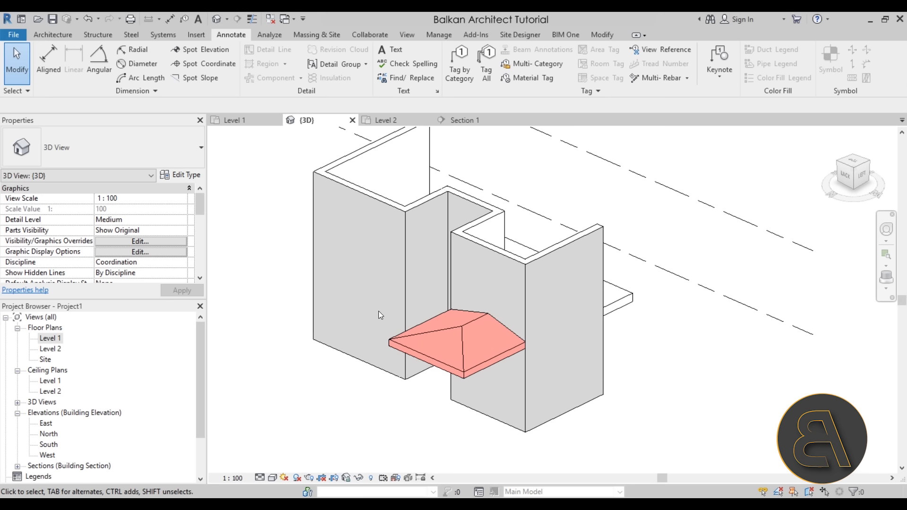
- Open the South and North elevations and examine how the roof displays there
{"action": "double_click", "coordinate": [49, 447]}
{"action": "double_click", "coordinate": [49, 434]}
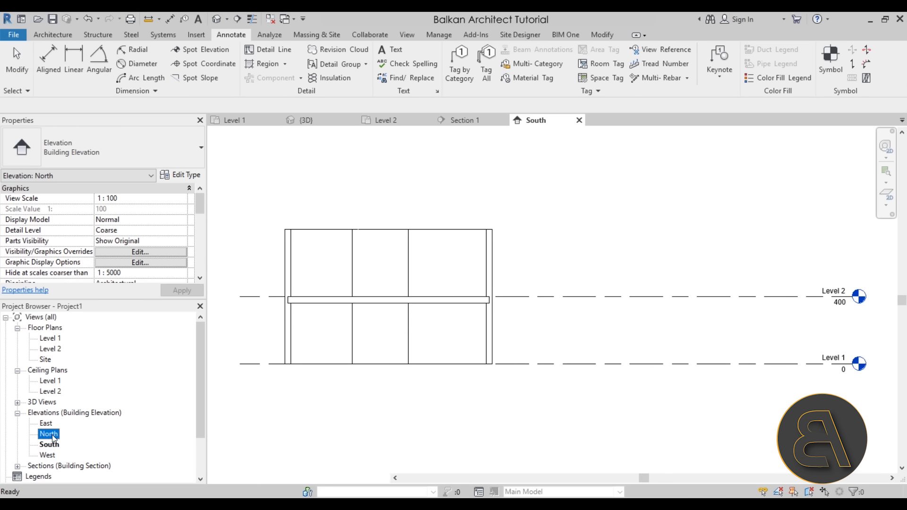
{"action": "left_click", "coordinate": [48, 424]}
{"action": "scroll", "coordinate": [665, 411], "scroll_direction": "up", "scroll_amount": 4}
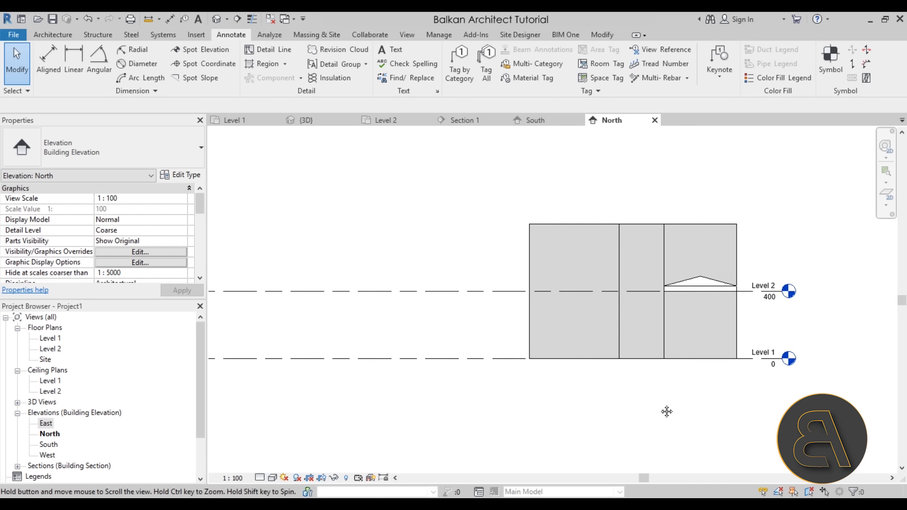
{"action": "scroll", "coordinate": [657, 293], "scroll_direction": "up", "scroll_amount": 4}
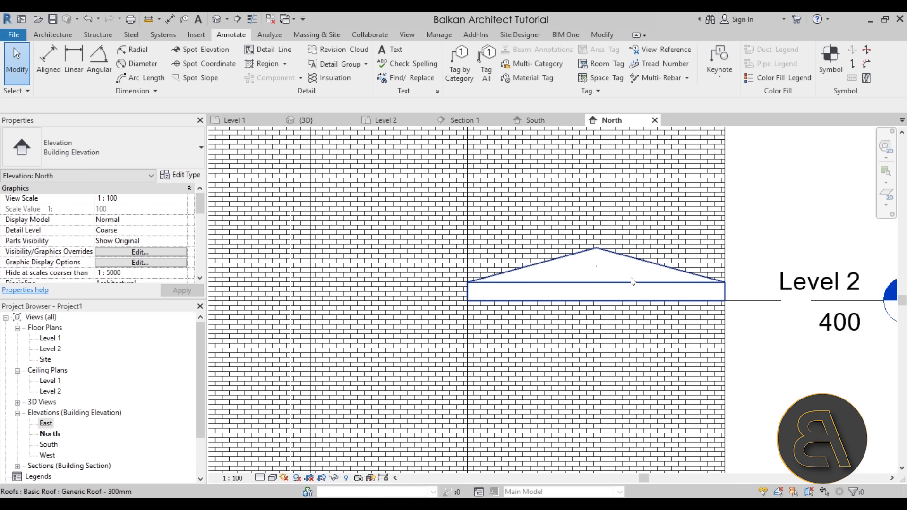
{"action": "scroll", "coordinate": [624, 293], "scroll_direction": "down", "scroll_amount": 2}
- Return to the Level 1 floor plan and check the desk and the chair by selecting each one separately
{"action": "left_click", "coordinate": [322, 119]}
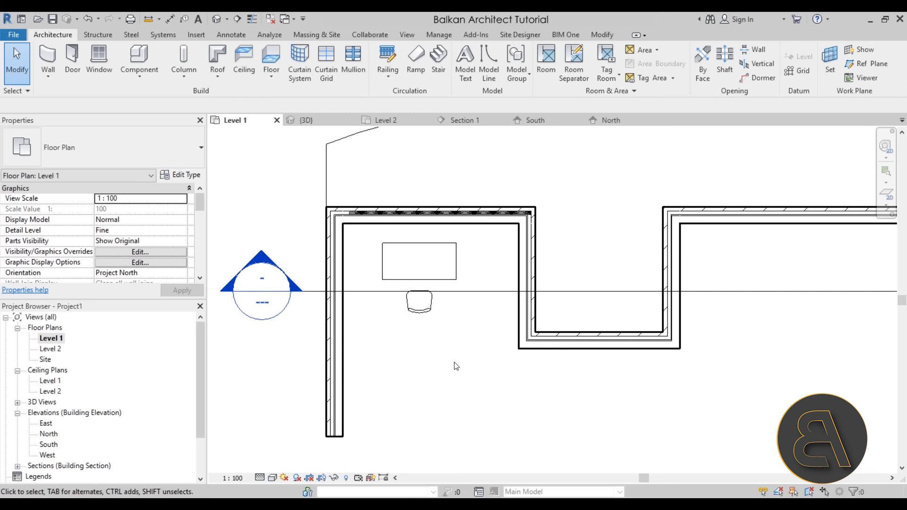
{"action": "left_click", "coordinate": [435, 279]}
{"action": "key", "text": "Escape"}
{"action": "left_click", "coordinate": [420, 302]}
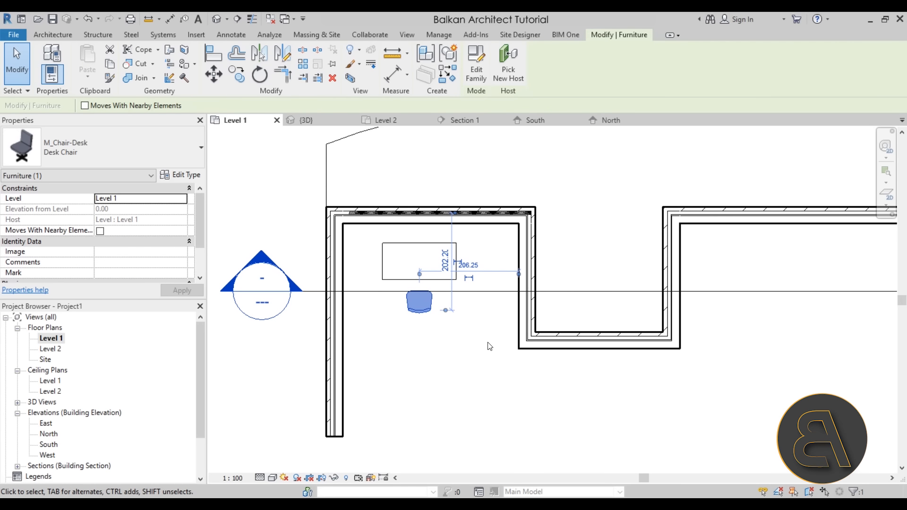
{"action": "key", "text": "Escape"}
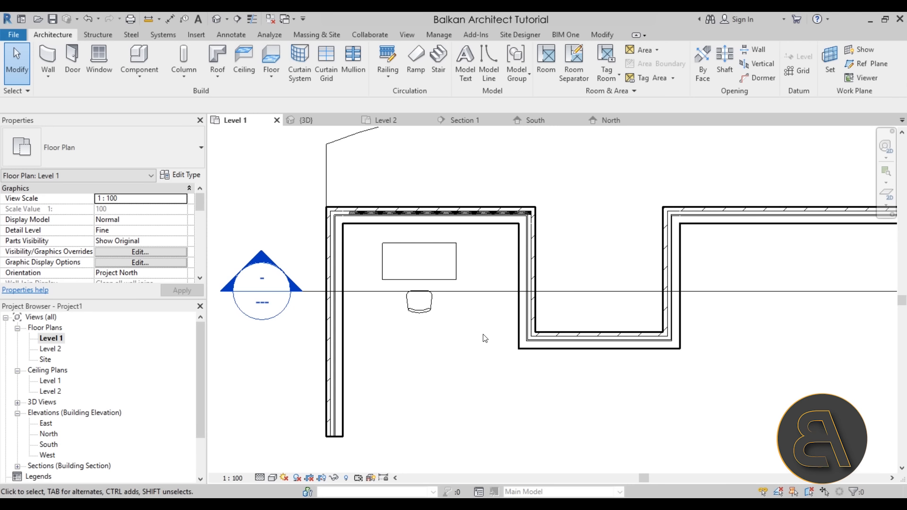
- Try to move the desk and chair together using an area selection that also catches the section line, and undo the move
{"action": "left_click_drag", "start_coordinate": [486, 343], "coordinate": [380, 259]}
{"action": "left_click_drag", "start_coordinate": [367, 292], "coordinate": [473, 384]}
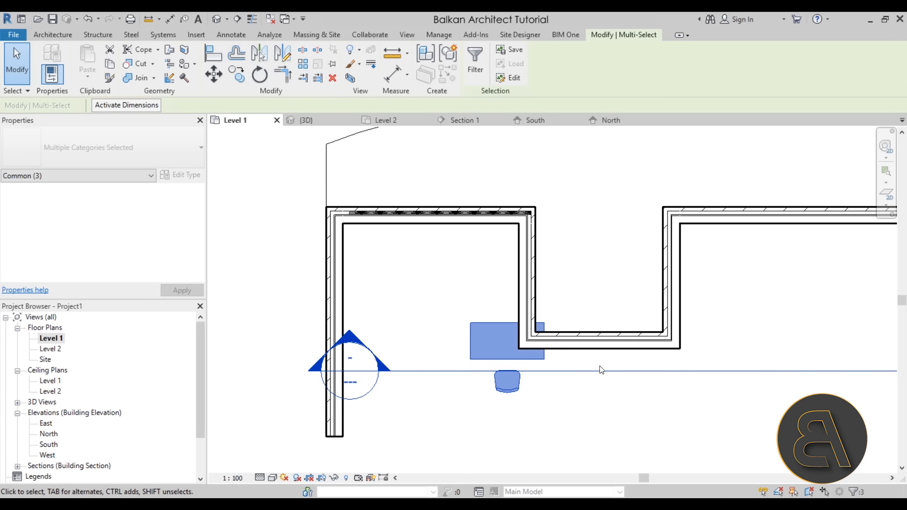
{"action": "left_click", "coordinate": [87, 21]}
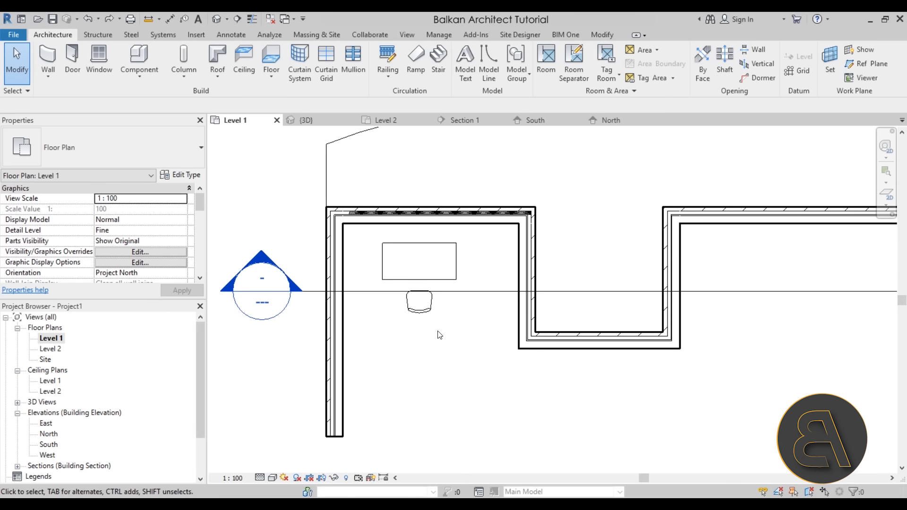
- Move the desk chair straight up in the plan so that its seat tucks partly under the desk
{"action": "scroll", "coordinate": [404, 256], "scroll_direction": "up", "scroll_amount": 3}
{"action": "left_click", "coordinate": [457, 352]}
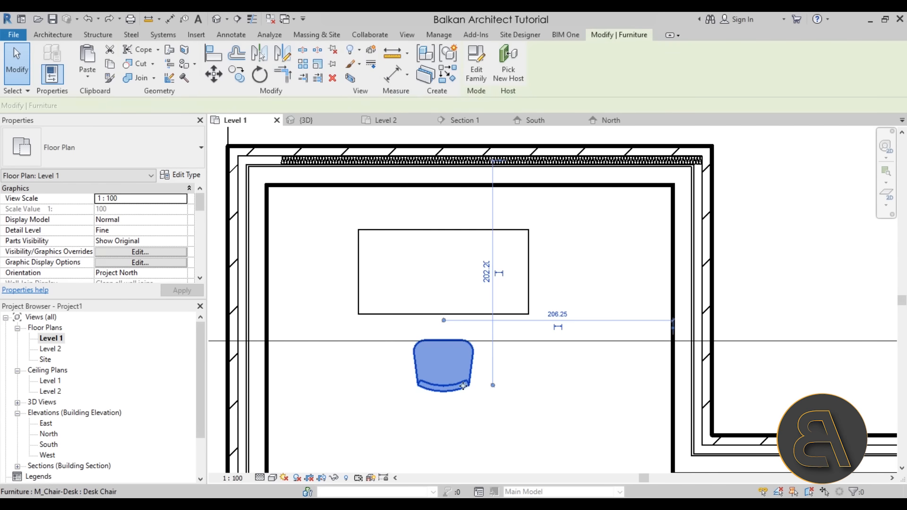
{"action": "left_click_drag", "start_coordinate": [460, 348], "coordinate": [460, 310]}
{"action": "left_click", "coordinate": [414, 277]}
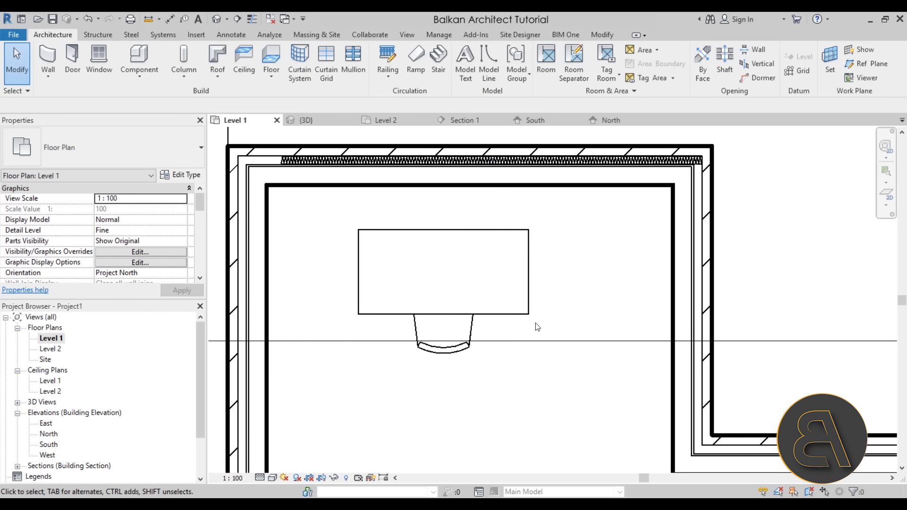
- Create a model group named "Desk with chair" from the desk and the desk chair
{"action": "left_click", "coordinate": [500, 316]}
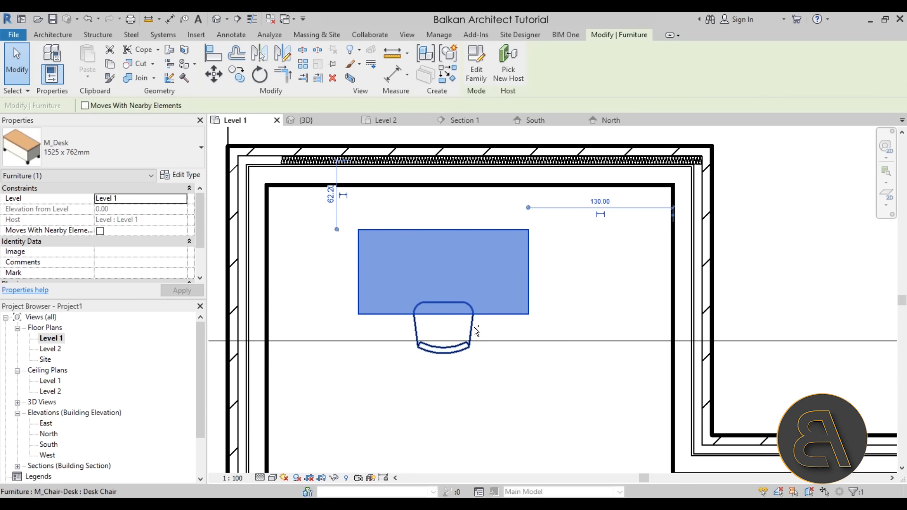
{"action": "left_click", "coordinate": [474, 327], "text": "ctrl"}
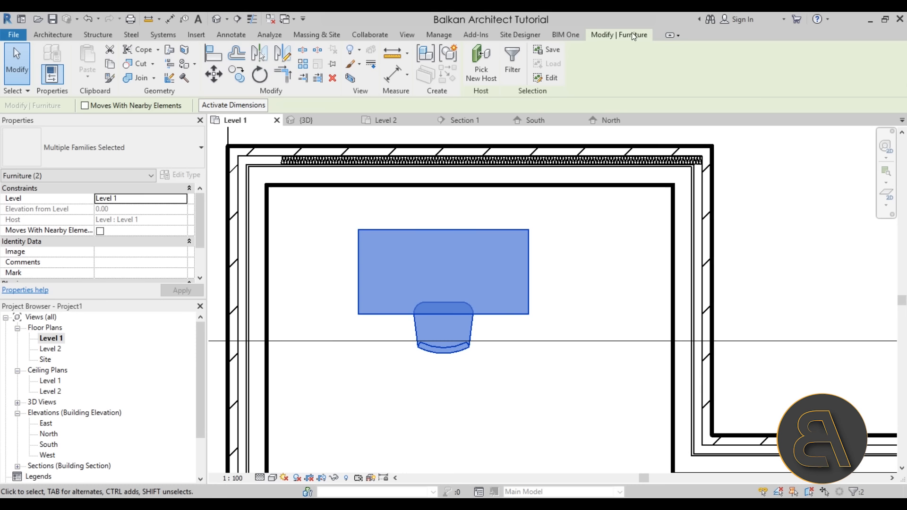
{"action": "left_click", "coordinate": [447, 60]}
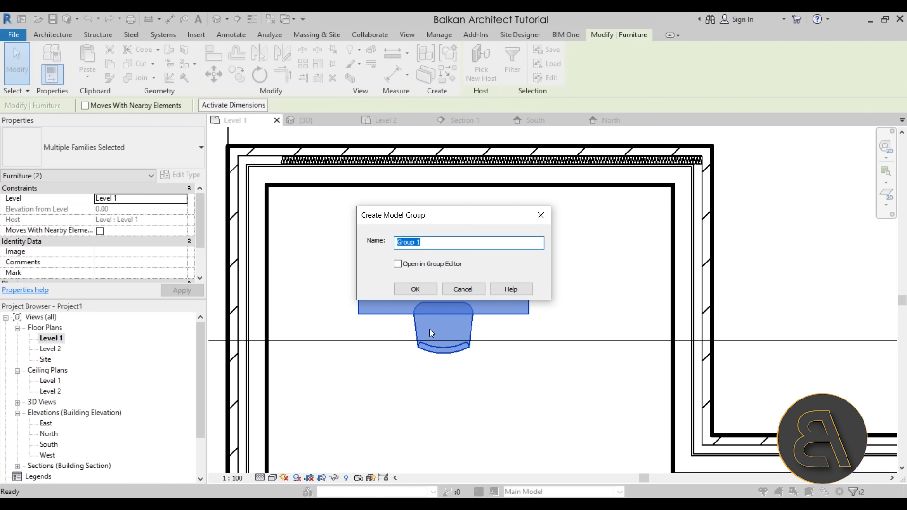
{"action": "type", "text": "Desk with chair"}
{"action": "left_click", "coordinate": [433, 290]}
- Move the Desk with chair group straight down in the plan, away from the upper exterior wall and below the section line
{"action": "scroll", "coordinate": [467, 288], "scroll_direction": "down", "scroll_amount": 3}
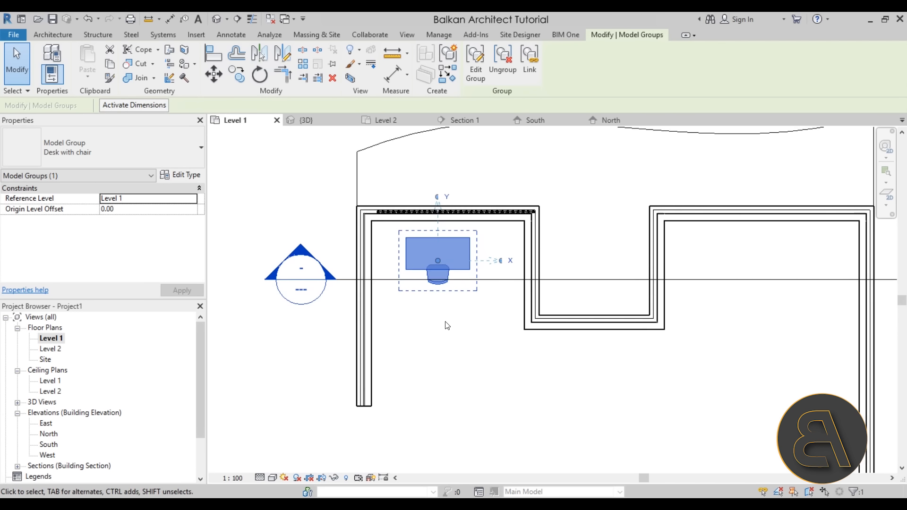
{"action": "scroll", "coordinate": [456, 327], "scroll_direction": "up", "scroll_amount": 1}
{"action": "left_click_drag", "start_coordinate": [465, 262], "coordinate": [464, 371]}
{"action": "left_click", "coordinate": [553, 393]}
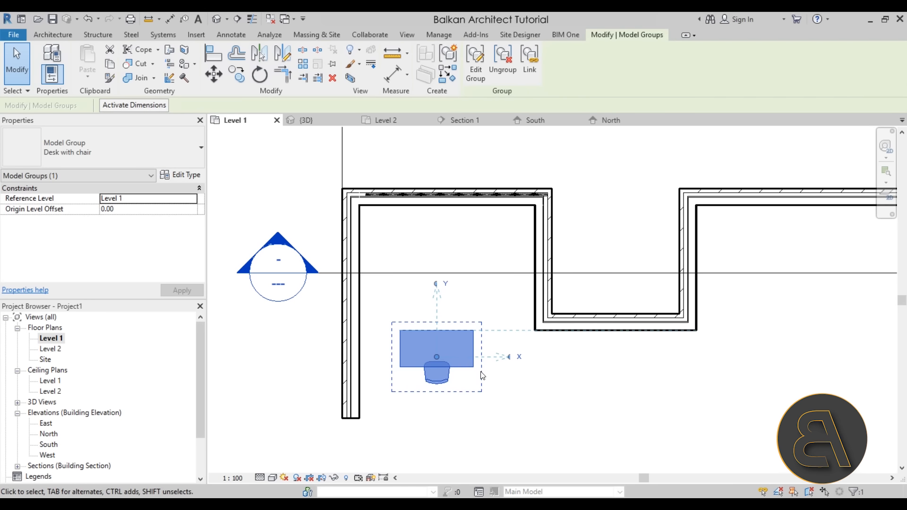
- Try removing the chair from the Desk with chair group and adding it back, and cancel the group edit
{"action": "left_click", "coordinate": [476, 71]}
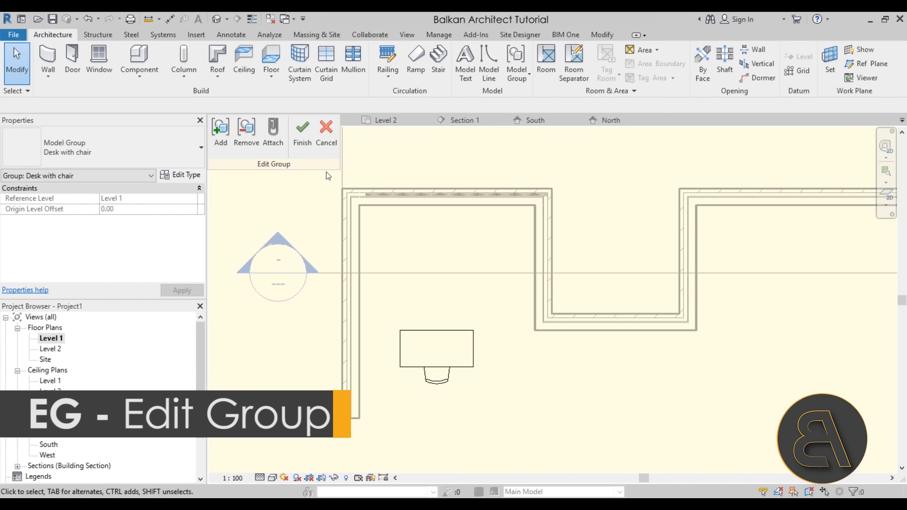
{"action": "left_click", "coordinate": [247, 144]}
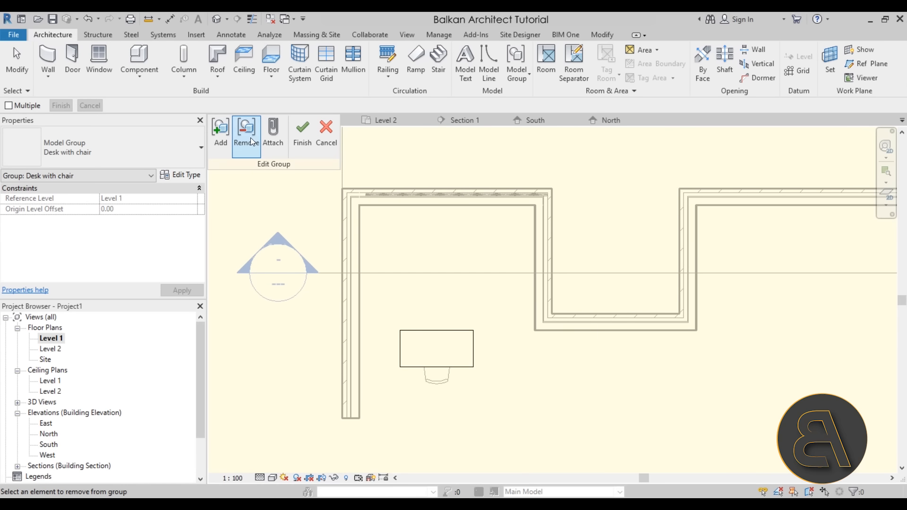
{"action": "left_click", "coordinate": [223, 145]}
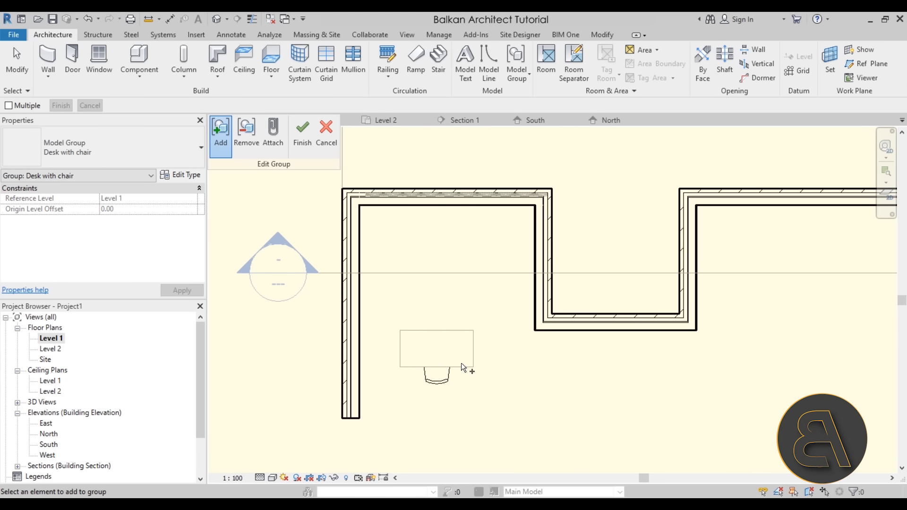
{"action": "left_click", "coordinate": [436, 377]}
{"action": "left_click", "coordinate": [328, 143]}
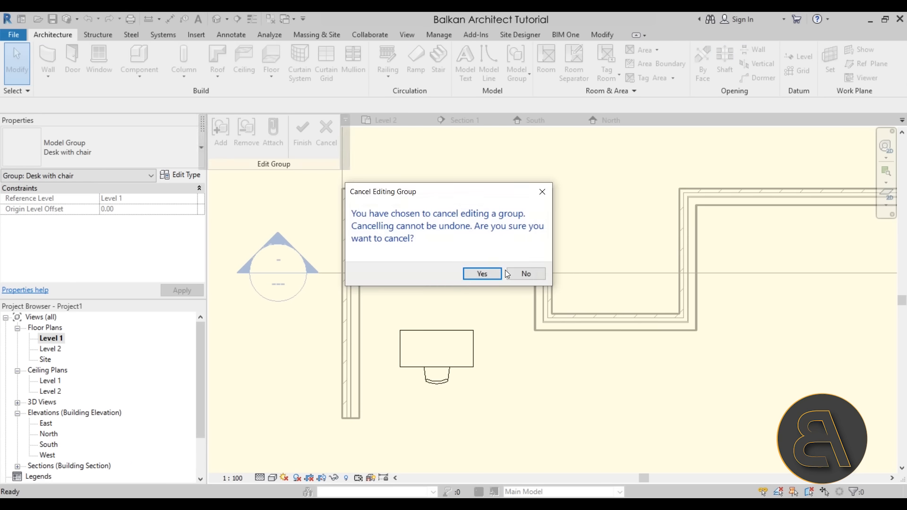
{"action": "left_click", "coordinate": [492, 275]}
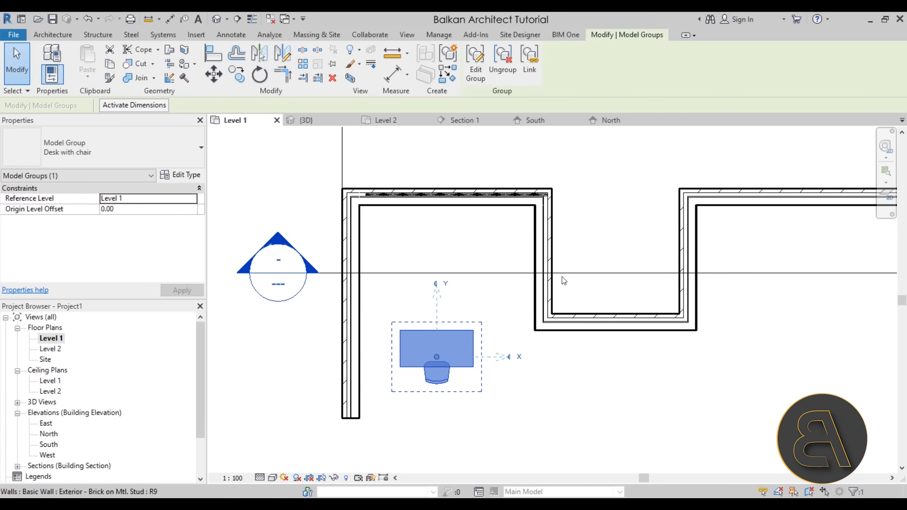
{"action": "left_click", "coordinate": [562, 396]}
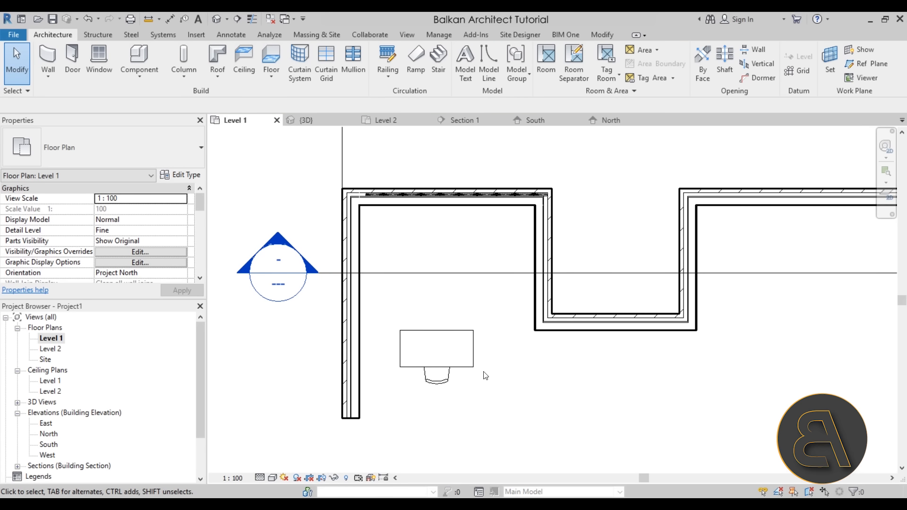
{"action": "scroll", "coordinate": [502, 360], "scroll_direction": "down", "scroll_amount": 1}
{"action": "middle_click_drag", "start_coordinate": [502, 360], "coordinate": [441, 360]}
{"action": "scroll", "coordinate": [468, 362], "scroll_direction": "down", "scroll_amount": 1}
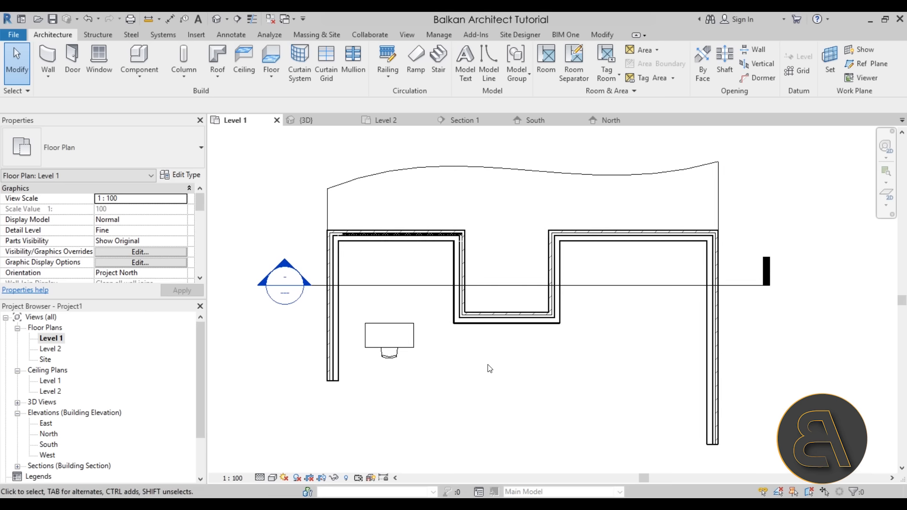